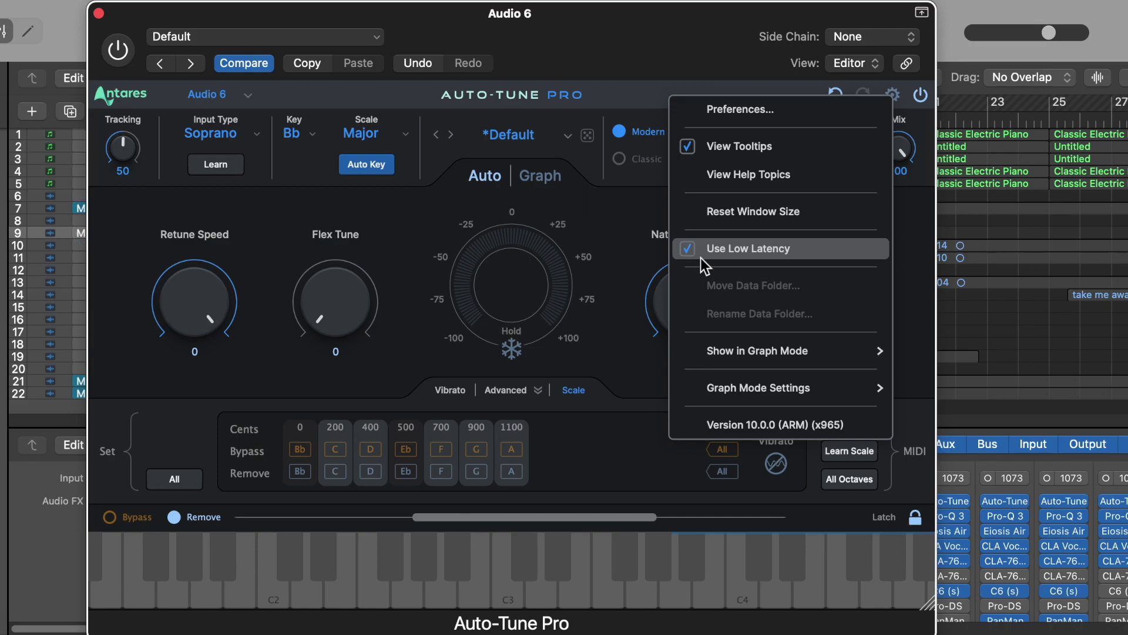
- Open the Auto-Tune Pro preferences and try the Light appearance before returning it to Dark
mouse_move(735, 353)
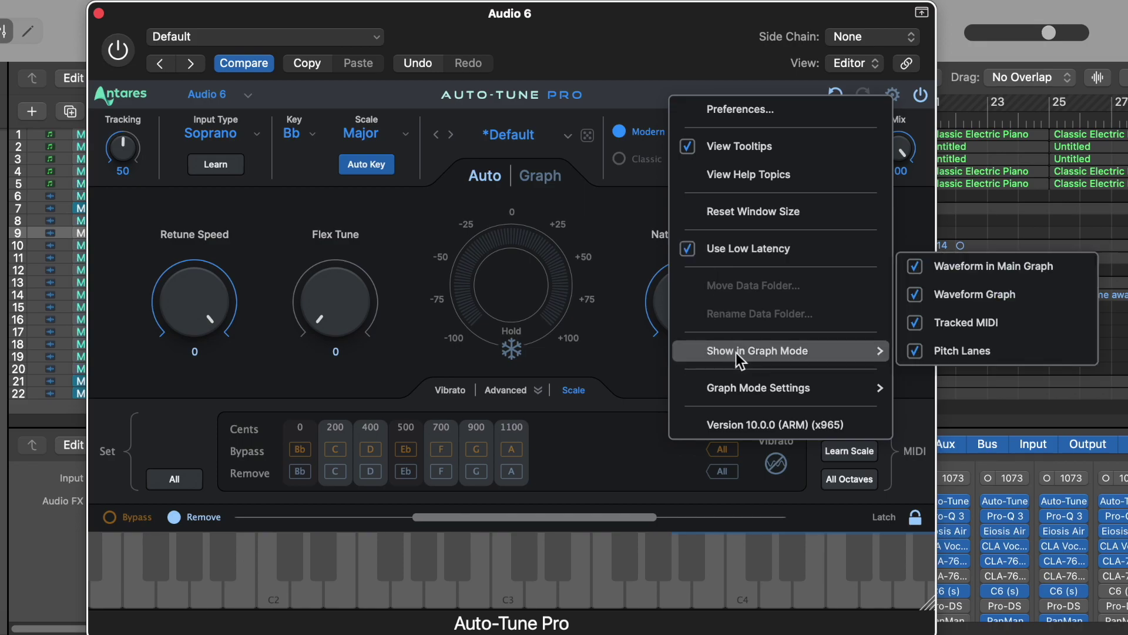
mouse_move(749, 389)
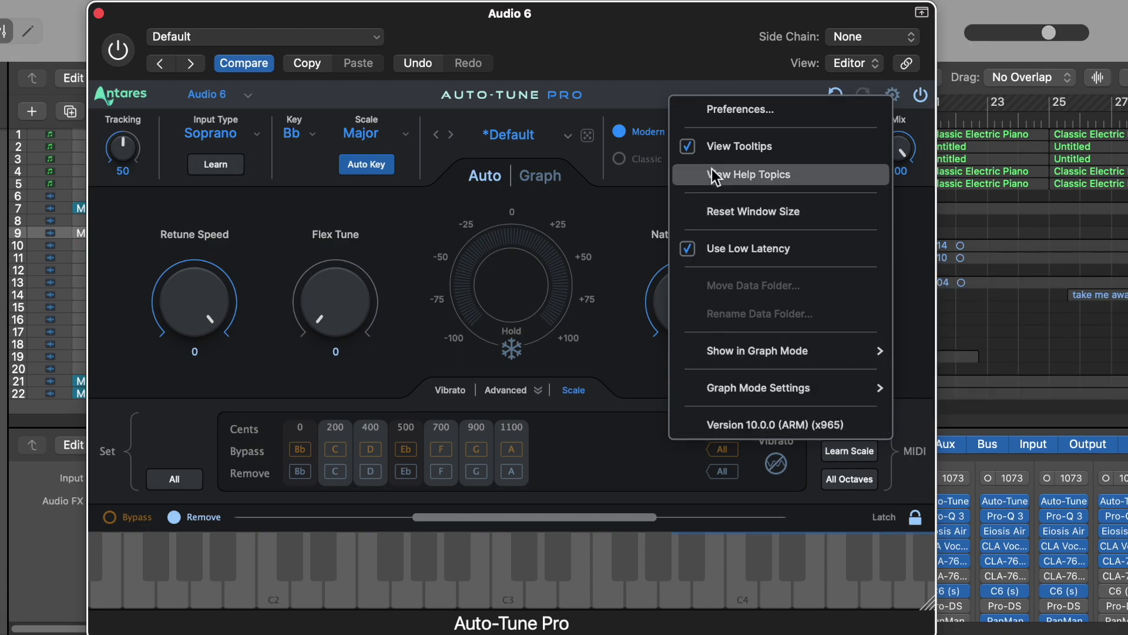
click(734, 105)
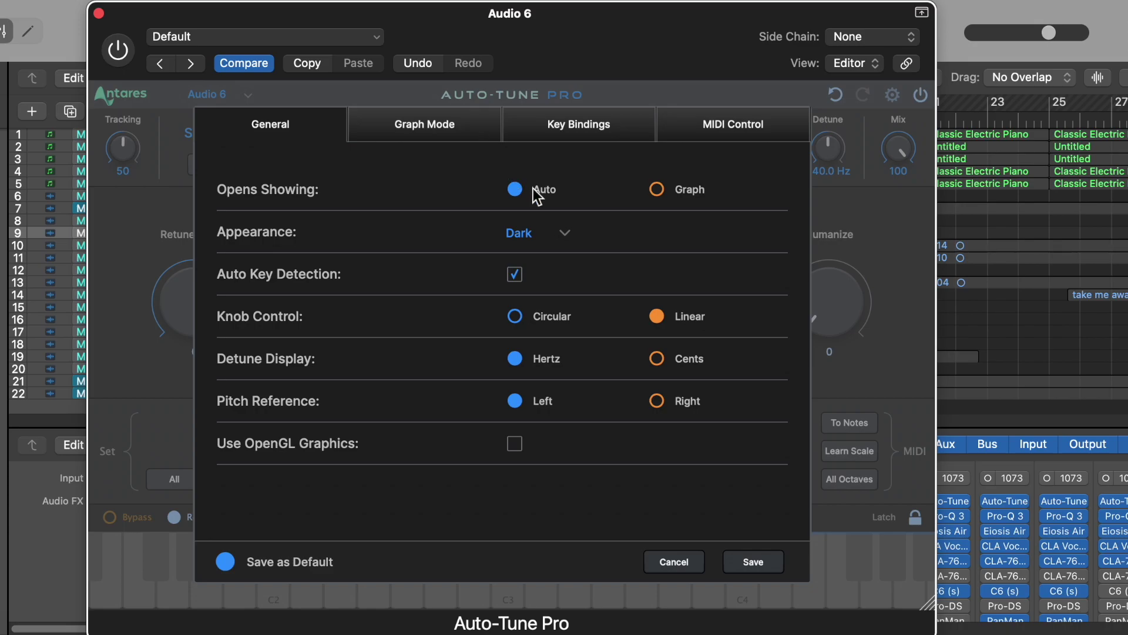
click(561, 232)
click(561, 286)
click(559, 234)
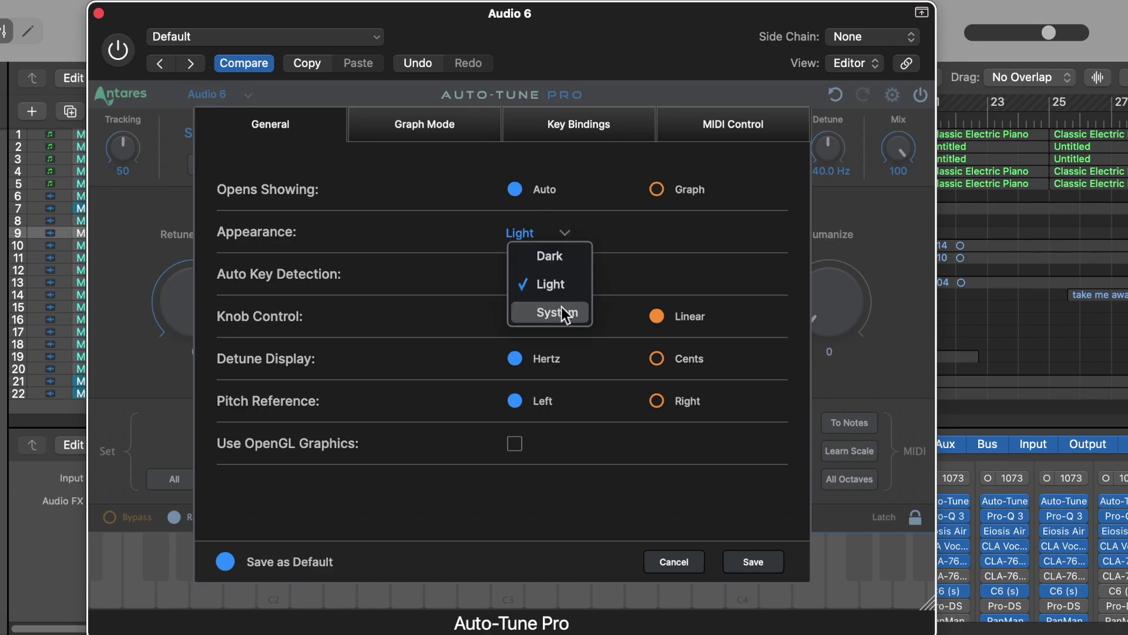
click(550, 255)
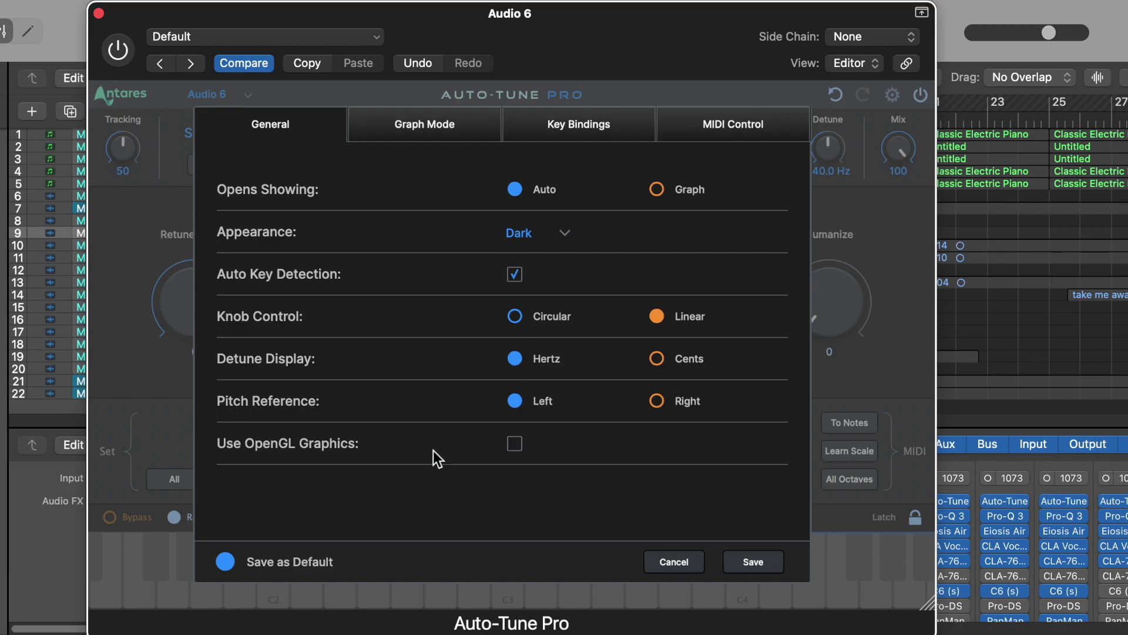
- Review the Graph Mode, Key Bindings, MIDI Control and General preferences, and leave them without saving
click(455, 125)
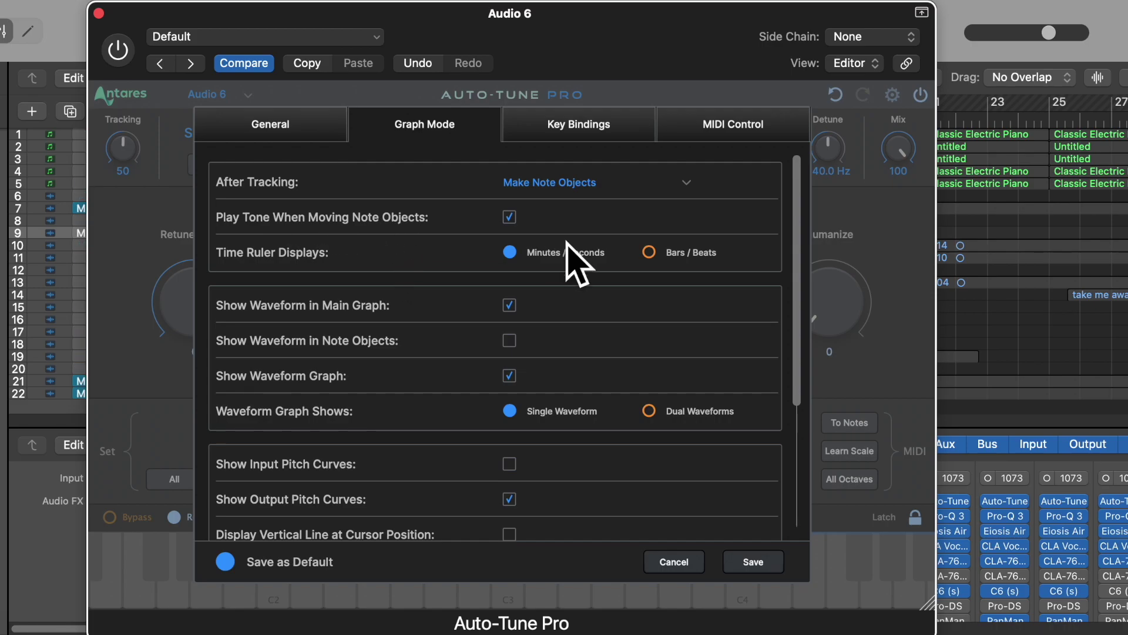
scroll(404, 312, down, 10)
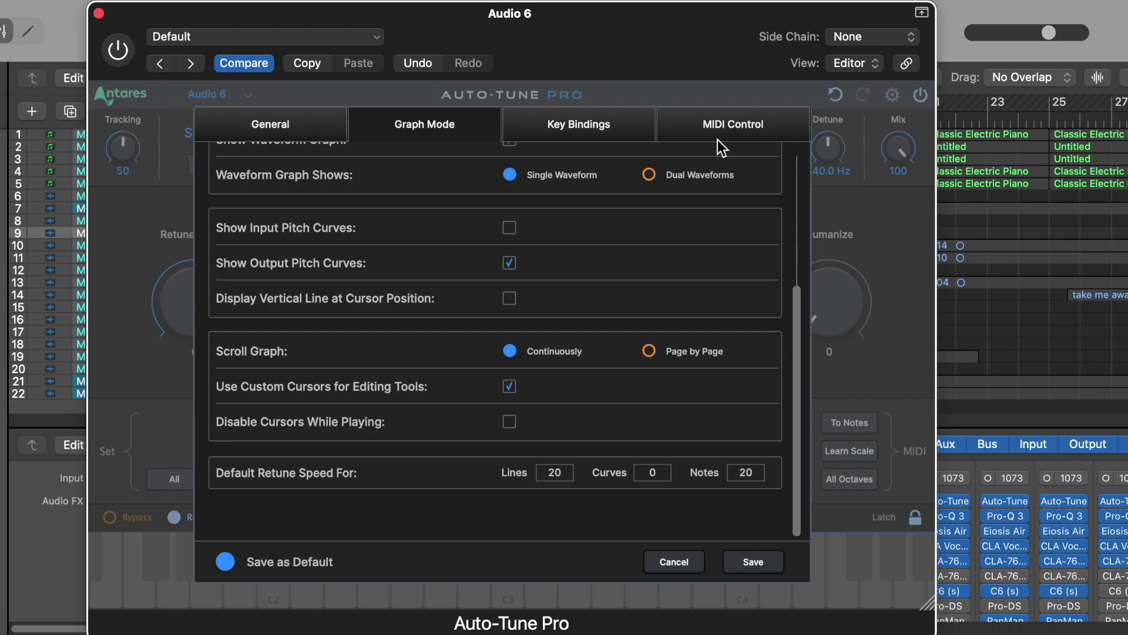
click(623, 133)
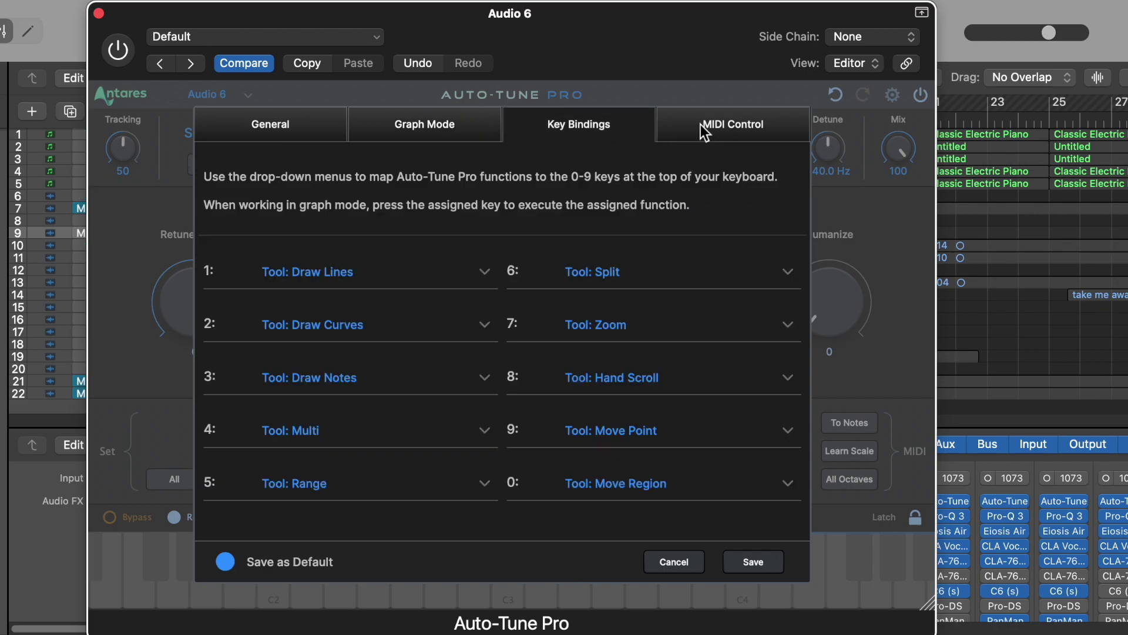
click(759, 120)
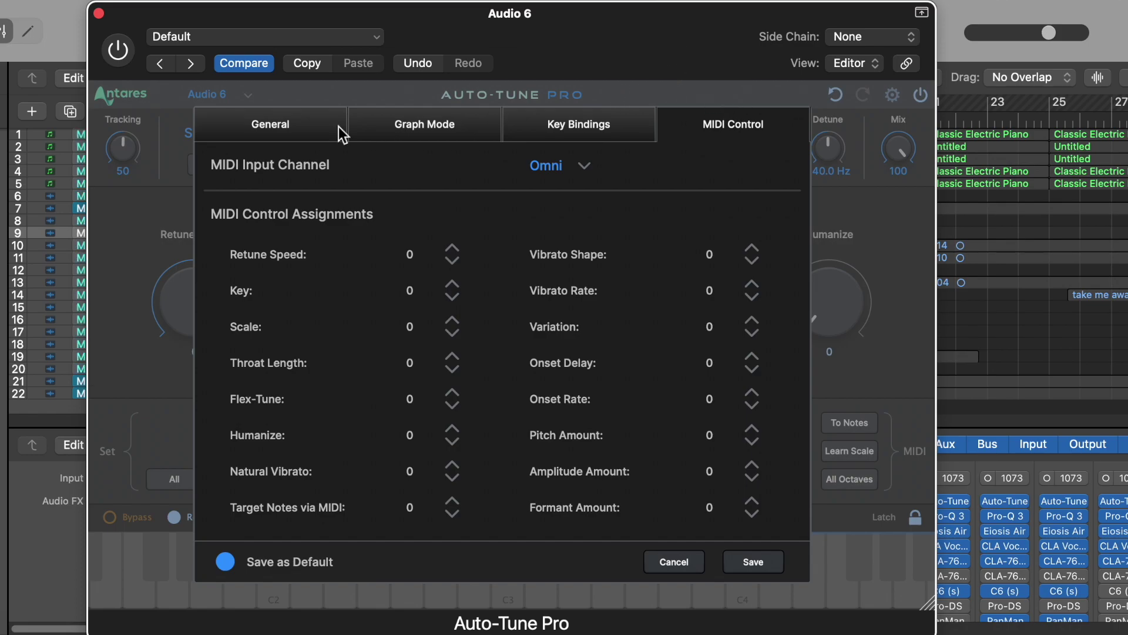
click(260, 131)
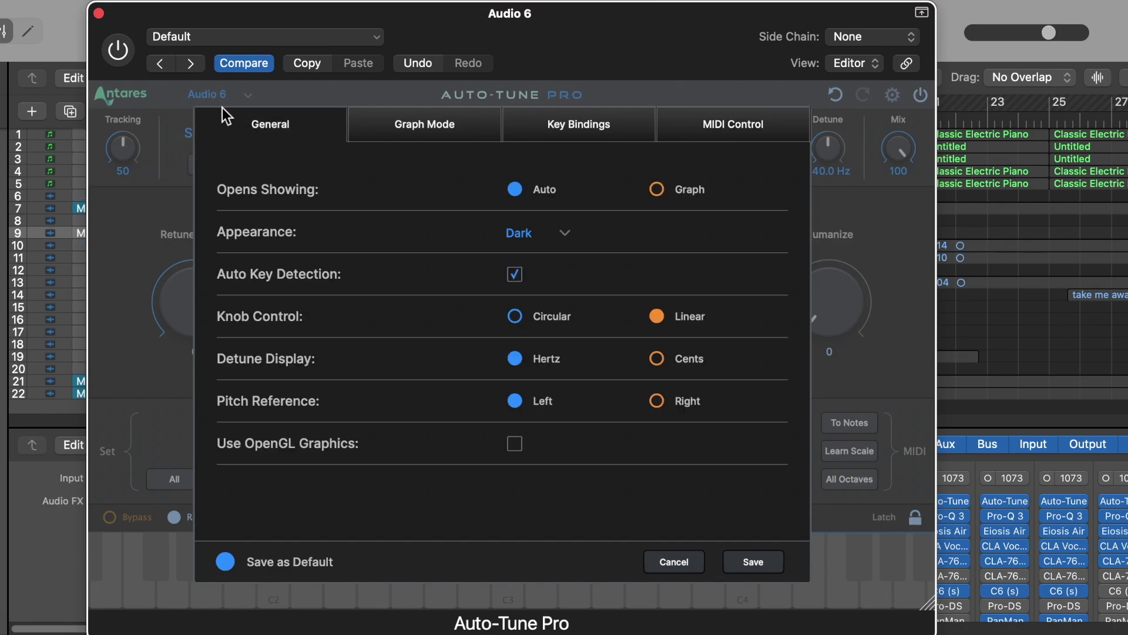
click(682, 563)
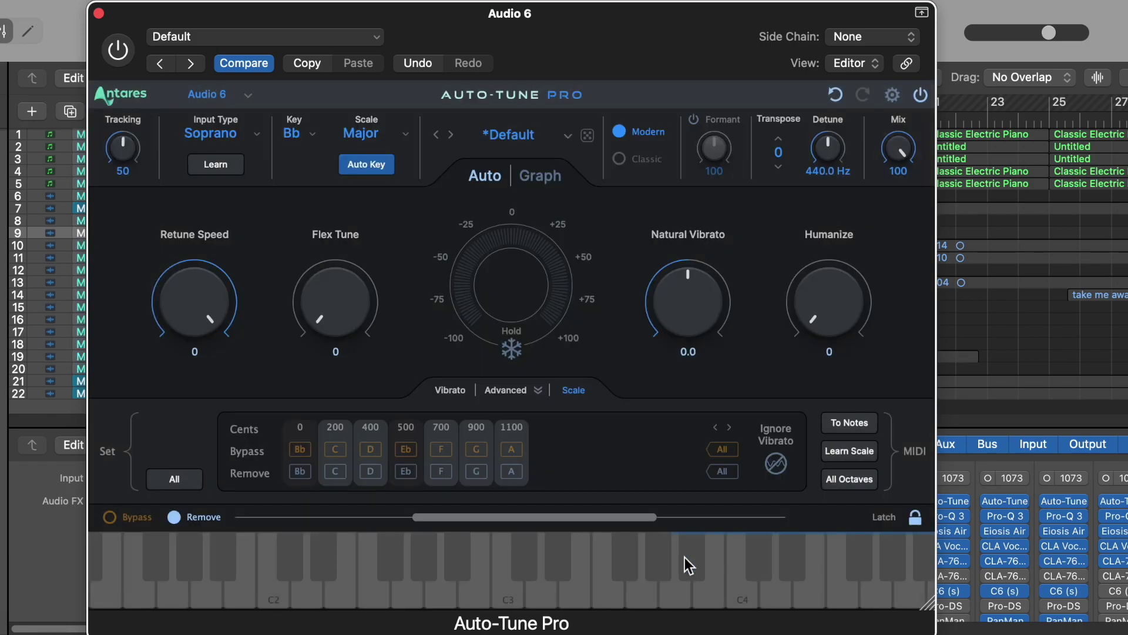
- Examine the Ignore Vibrato option and the Vibrato settings on Audio 6, and close the Auto-Tune Pro window
click(775, 465)
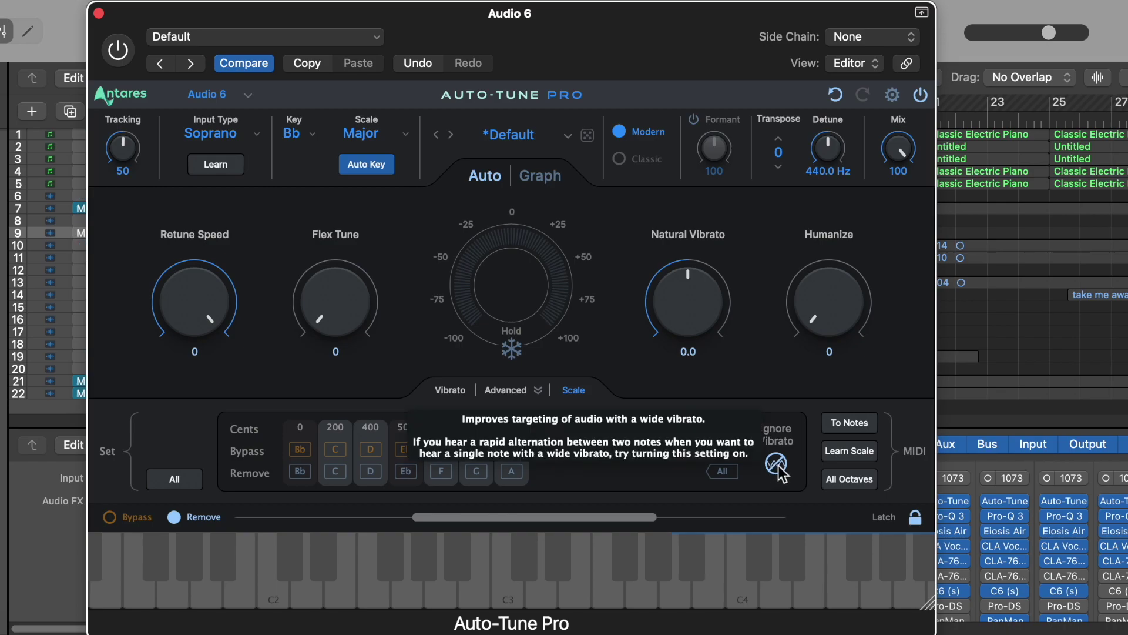
click(450, 390)
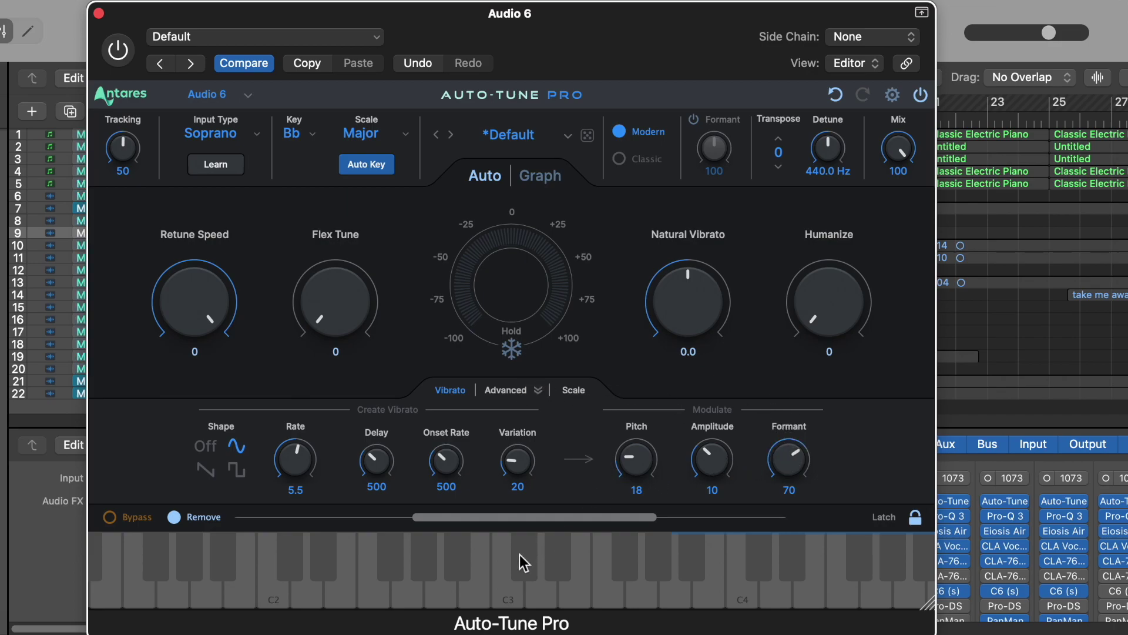
drag(595, 516, 726, 507)
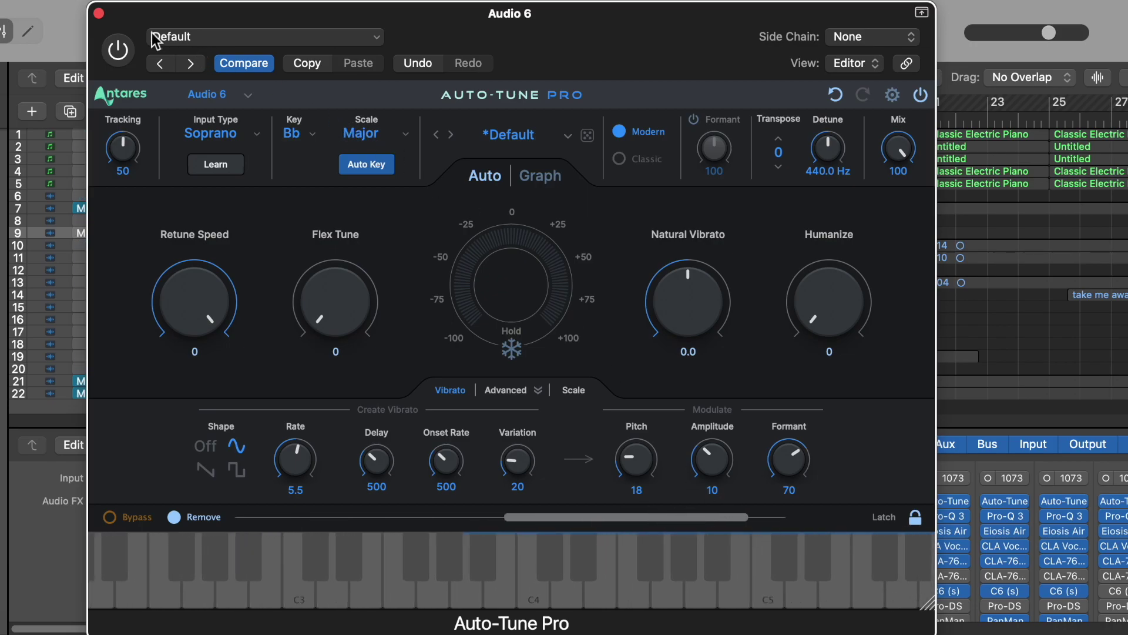
click(99, 13)
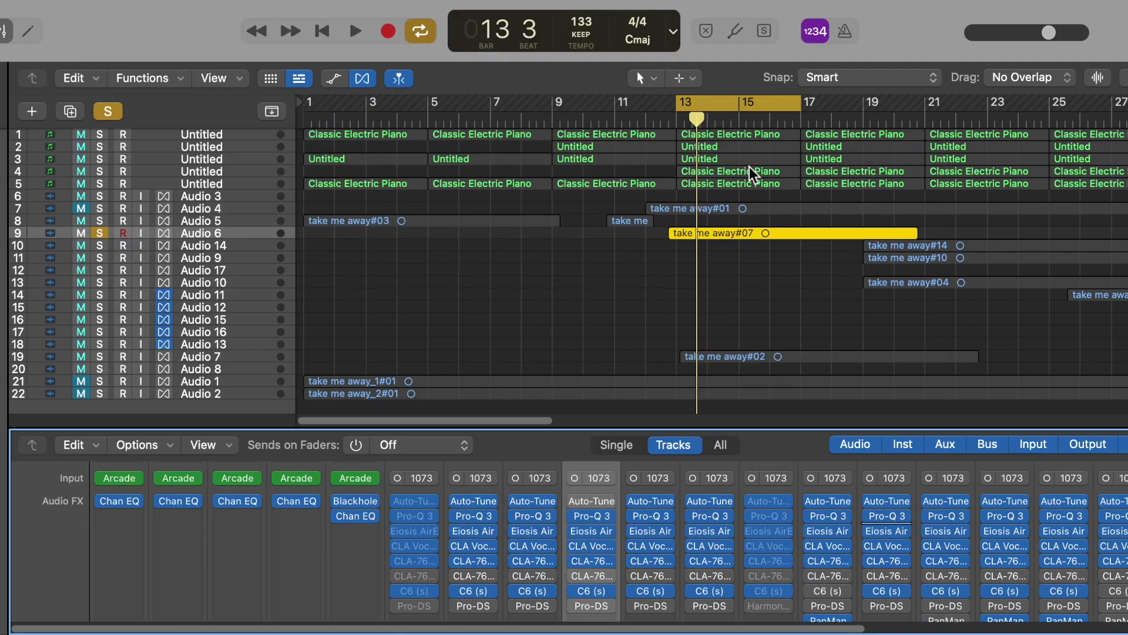
- Bypass the Bus 6, Bus 8, Bus 9 and Bus 10 sends on the Audio 6 channel strip
key(Tab)
key(cmd+Down)
key(super+Down)
key(super+Down)
key(super+Down)
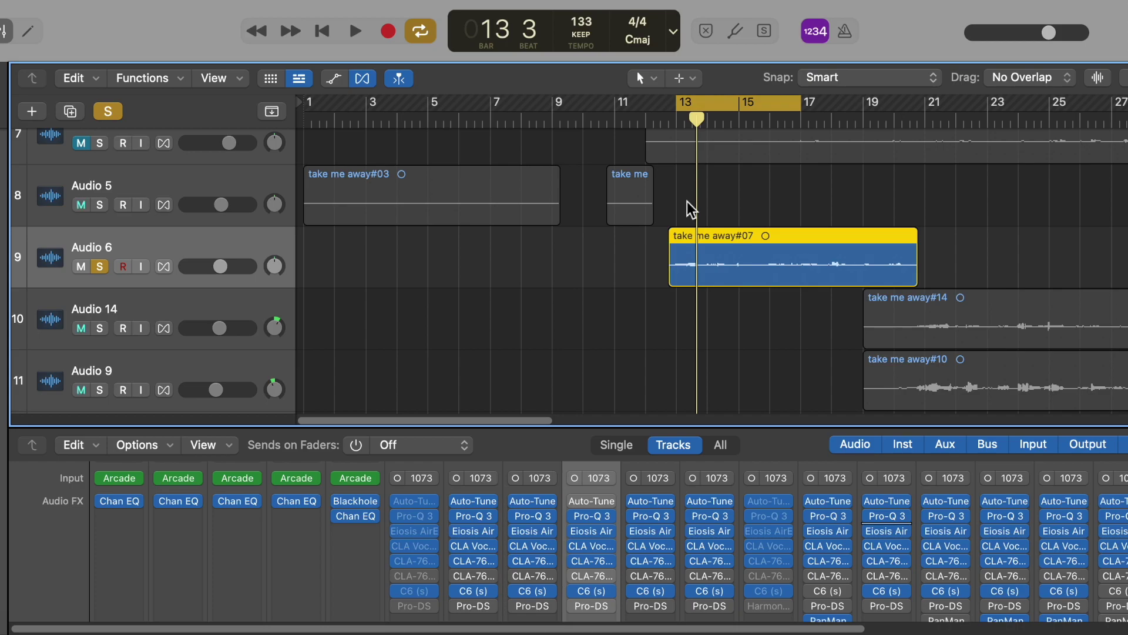
scroll(575, 533, down, 4)
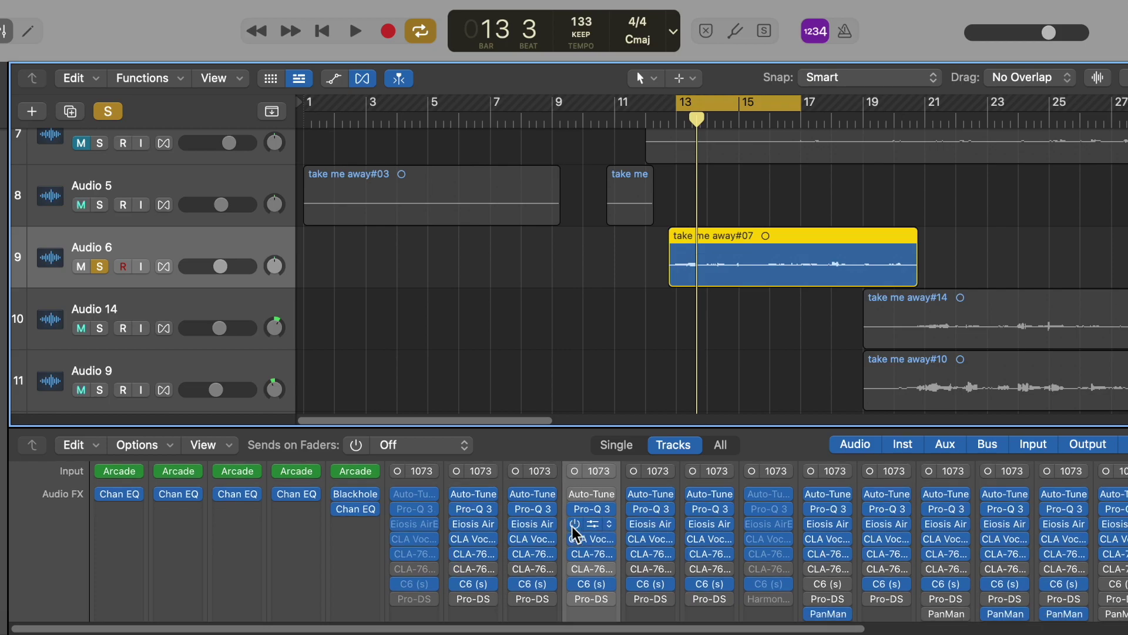
scroll(576, 533, down, 10)
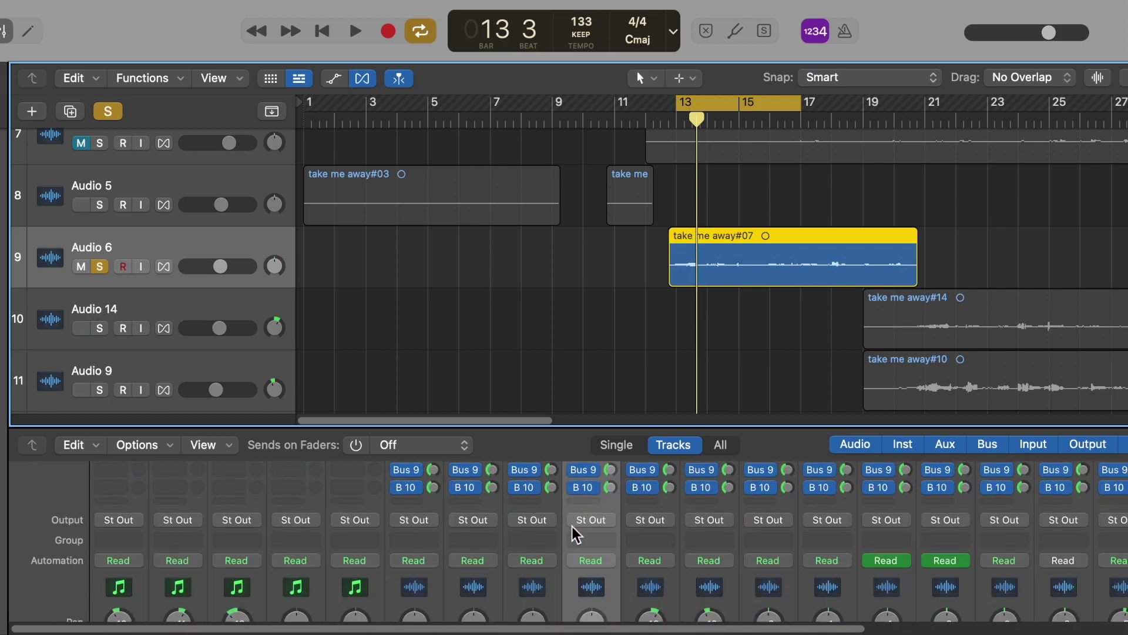
scroll(576, 533, up, 3)
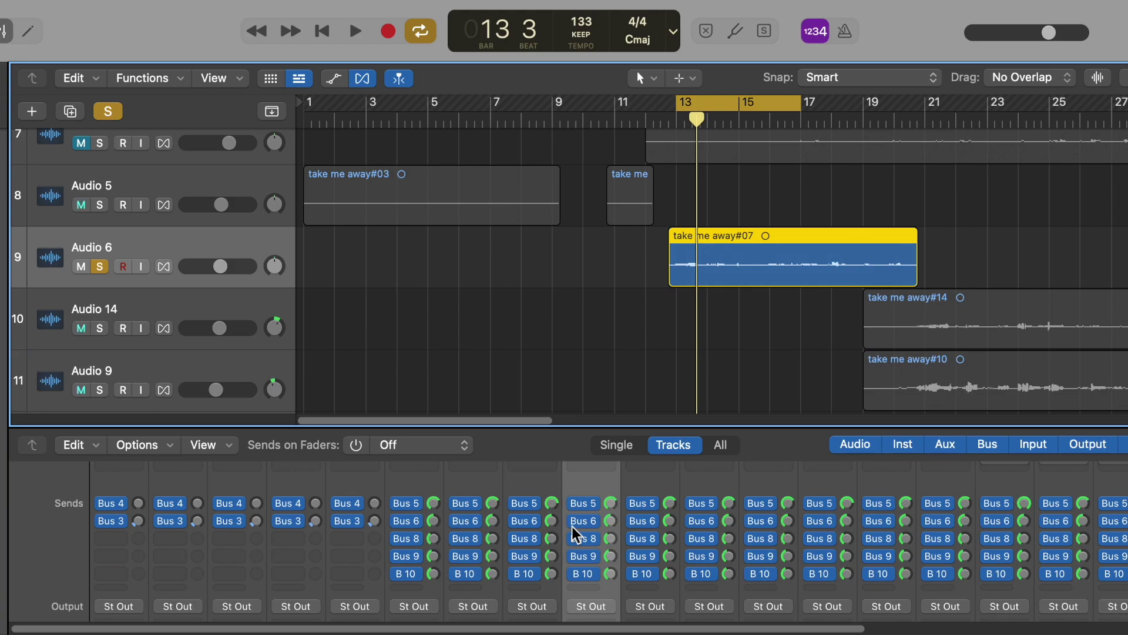
click(573, 522)
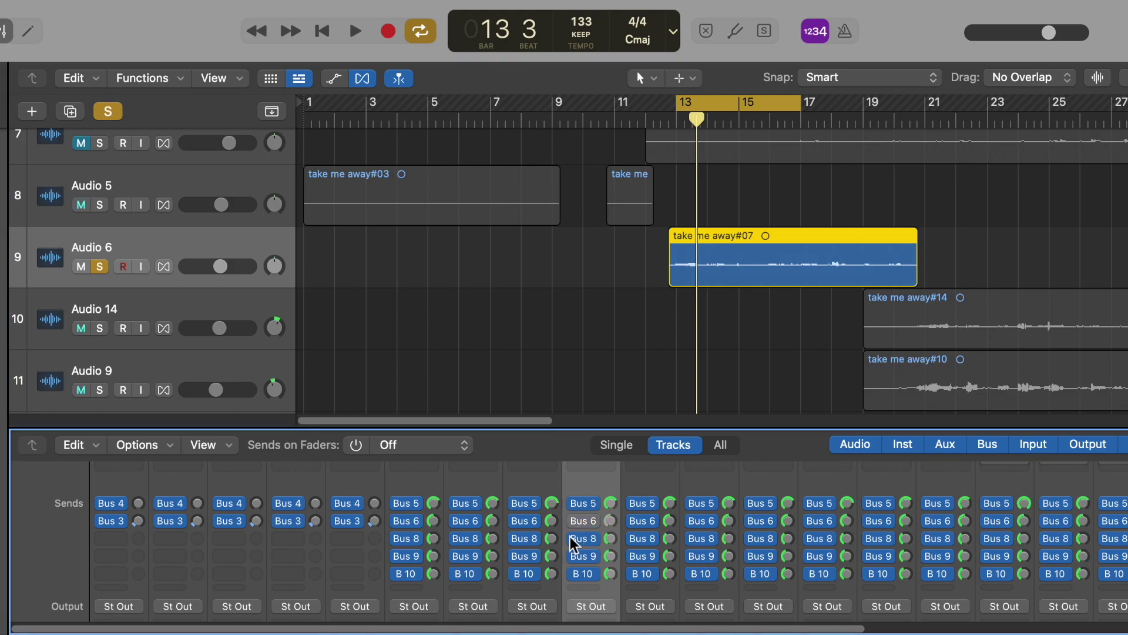
click(574, 538)
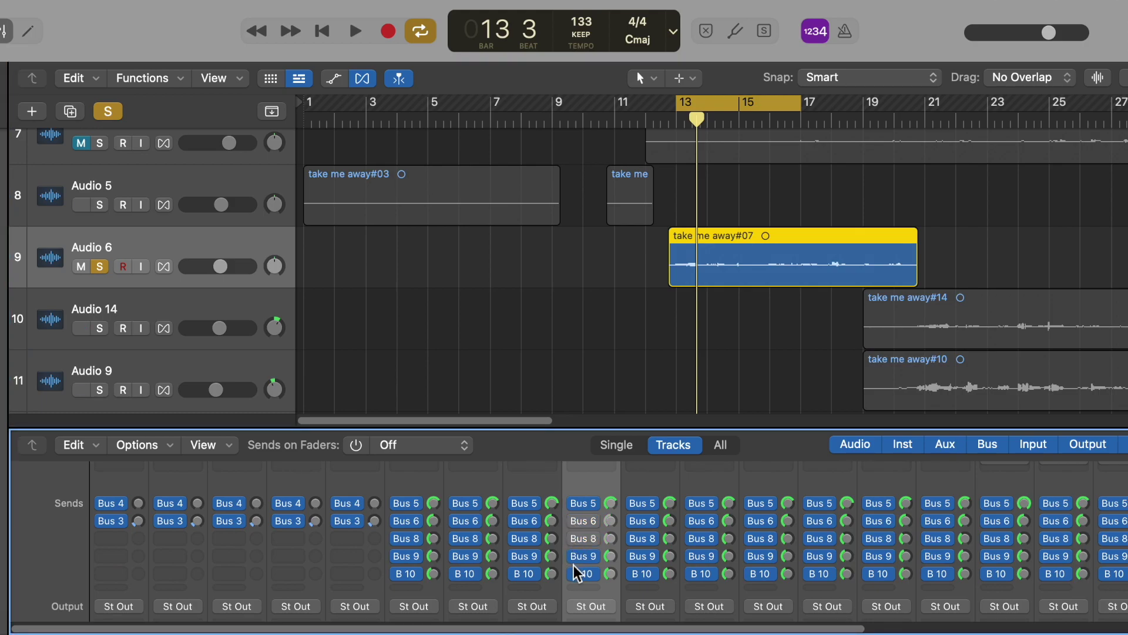
click(574, 556)
click(575, 573)
- Play Audio 6 with Auto-Tune bypassed and extend the cycle range from bar 13 to just before bar 19
scroll(579, 571, up, 5)
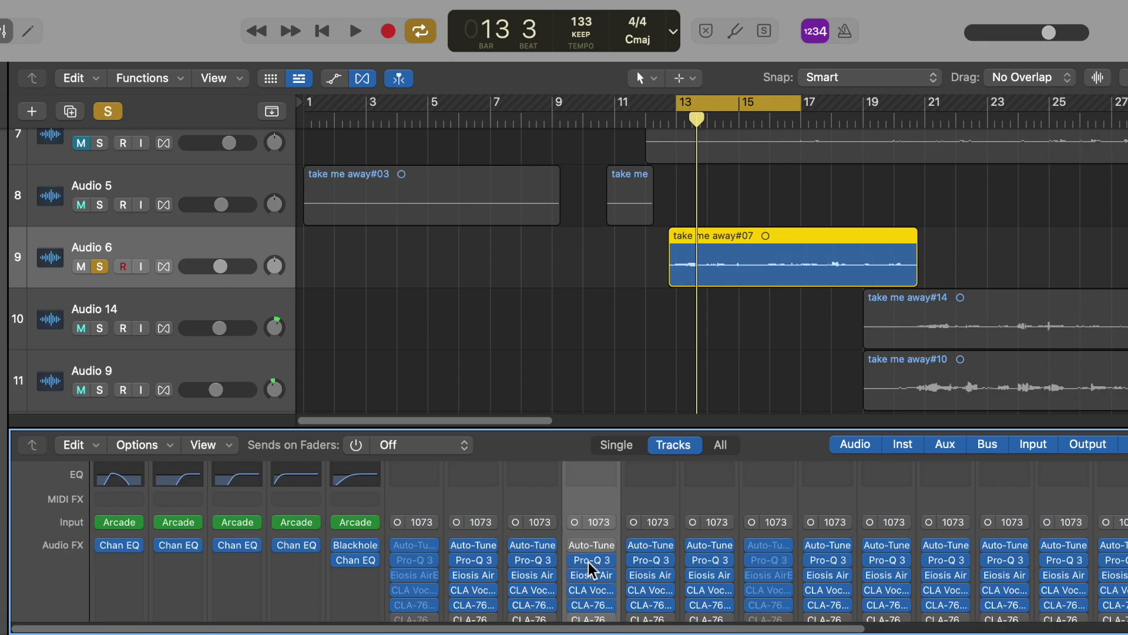
scroll(589, 568, down, 3)
key(space)
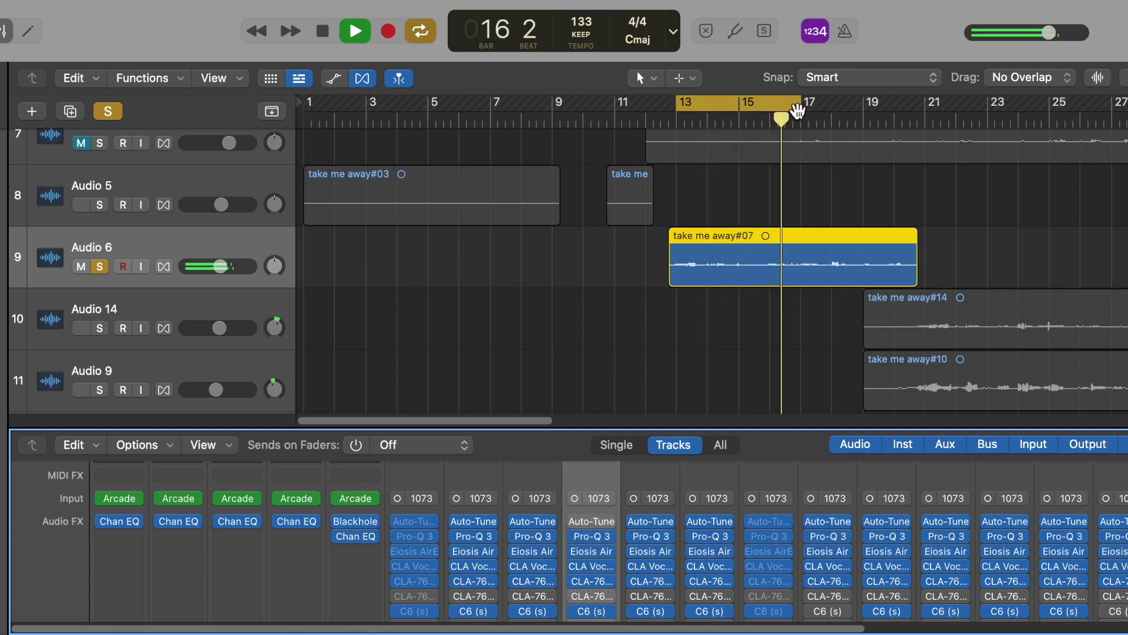
drag(799, 110, 852, 108)
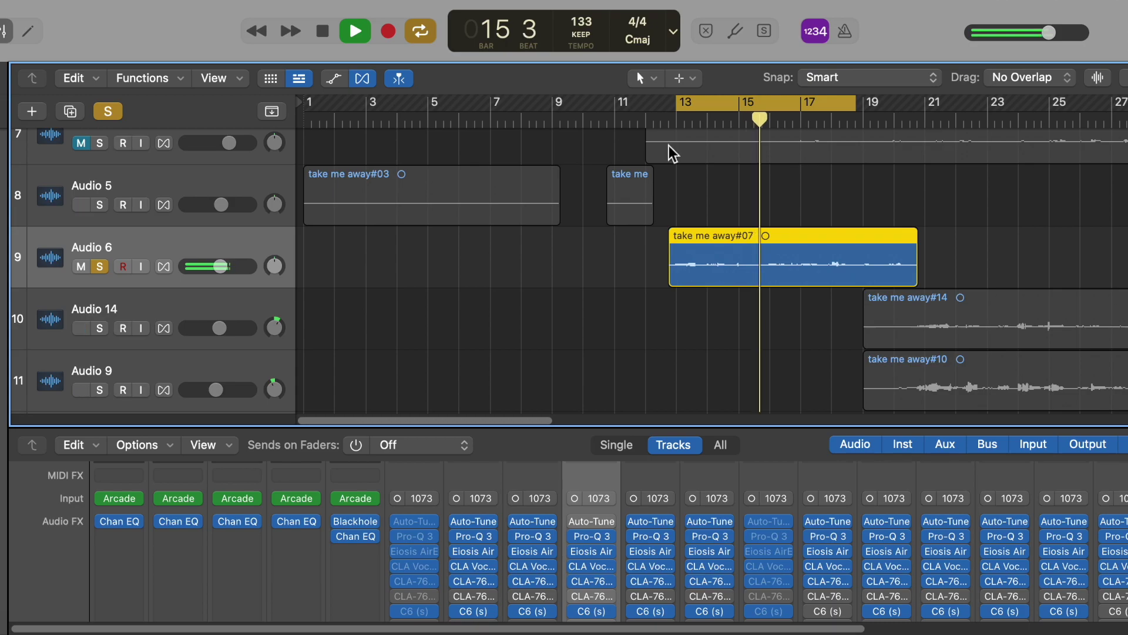
key(space)
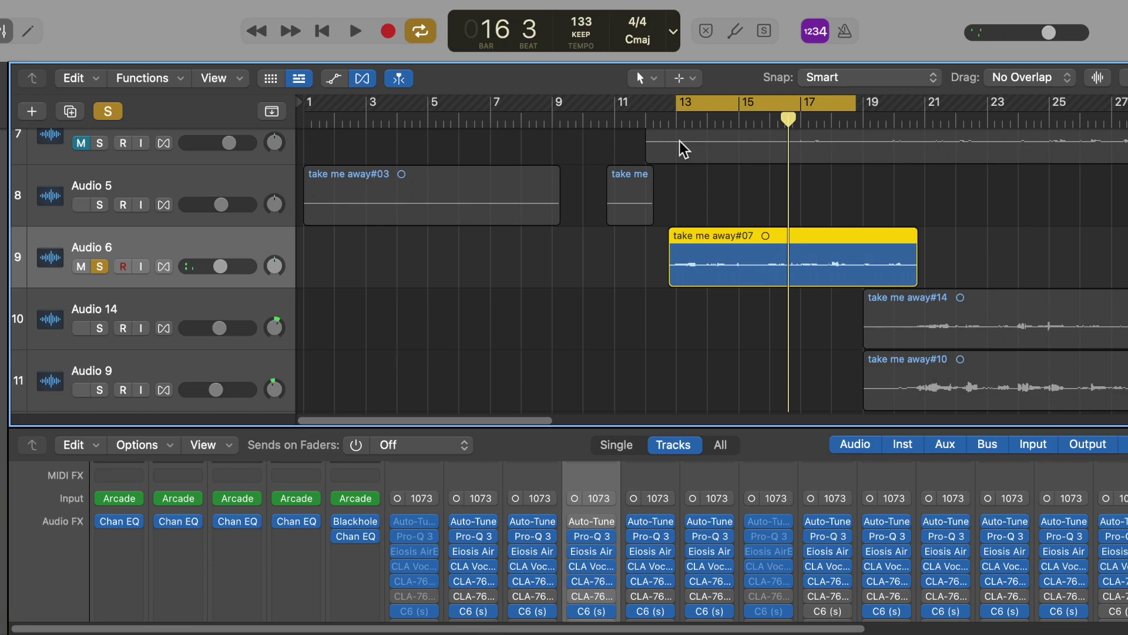
- Enable Auto-Tune on Audio 6, listen to the cycle range, and view the plug-in's Vibrato settings during playback
click(577, 524)
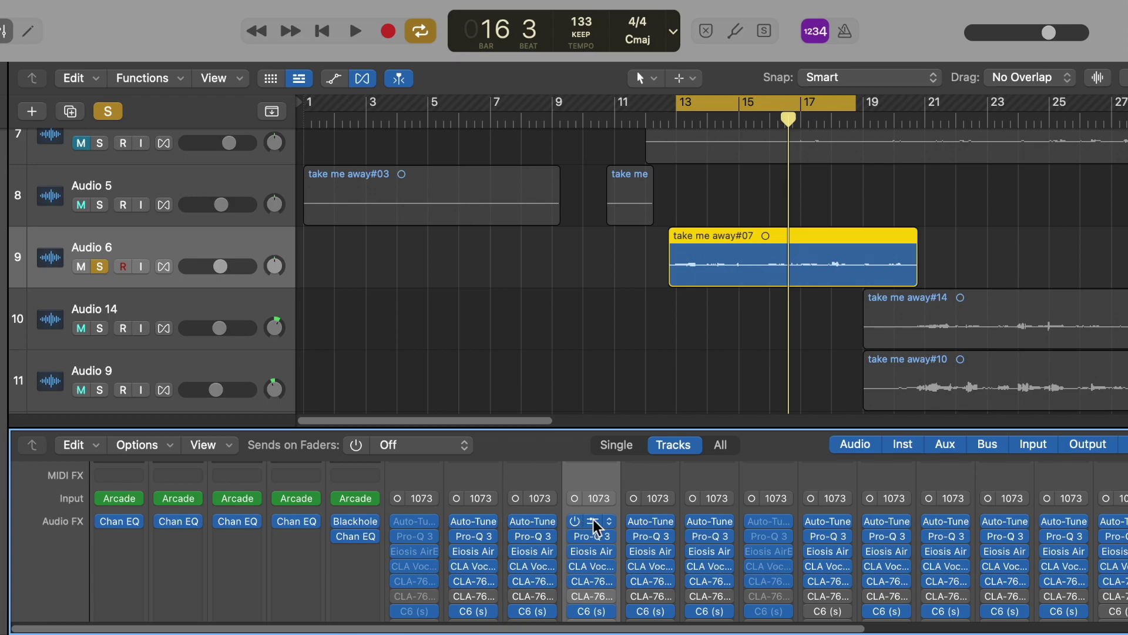
key(space)
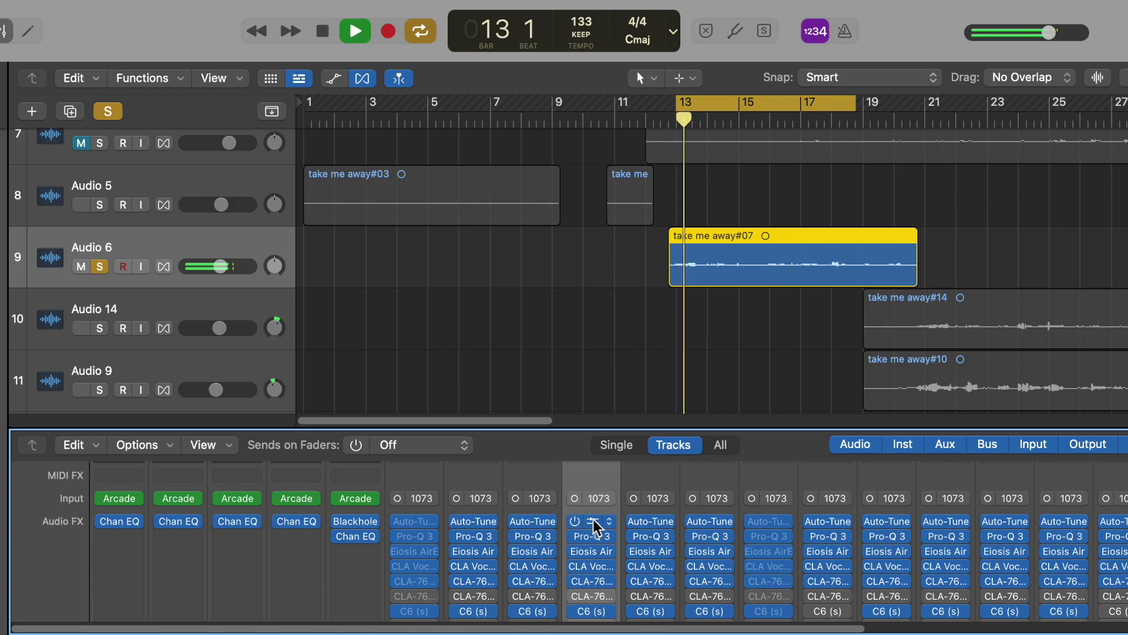
click(594, 519)
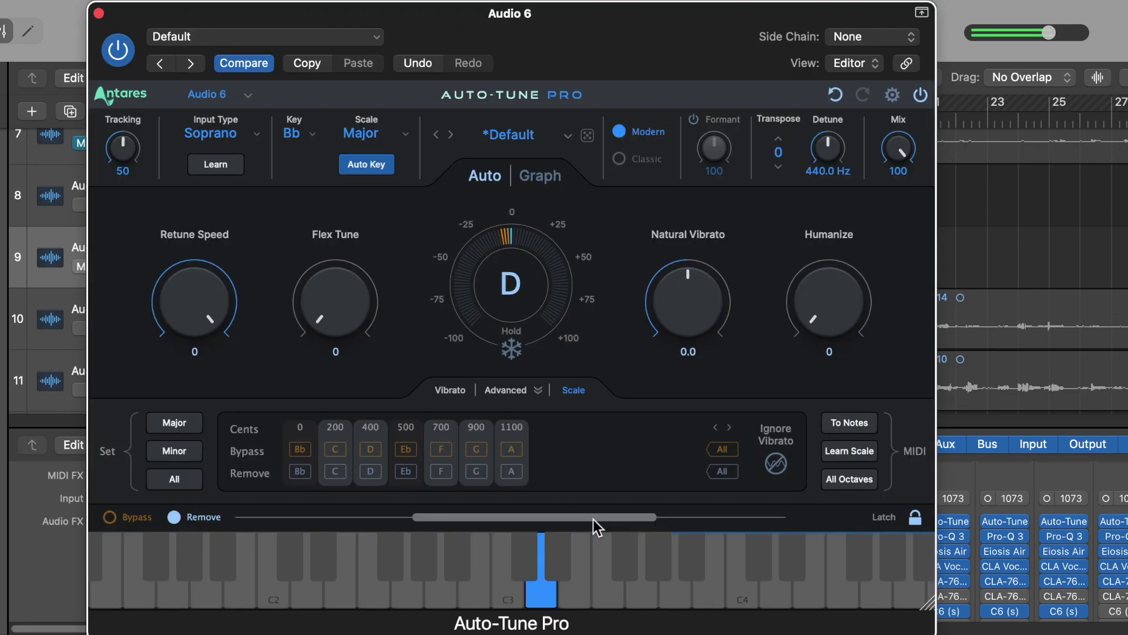
click(461, 386)
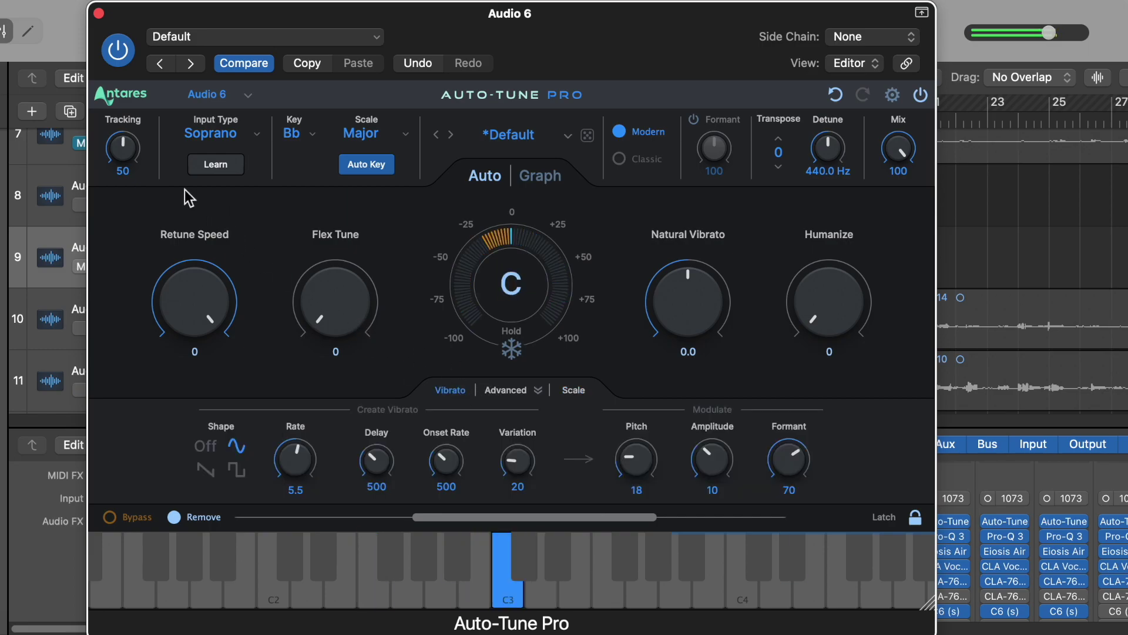
click(99, 13)
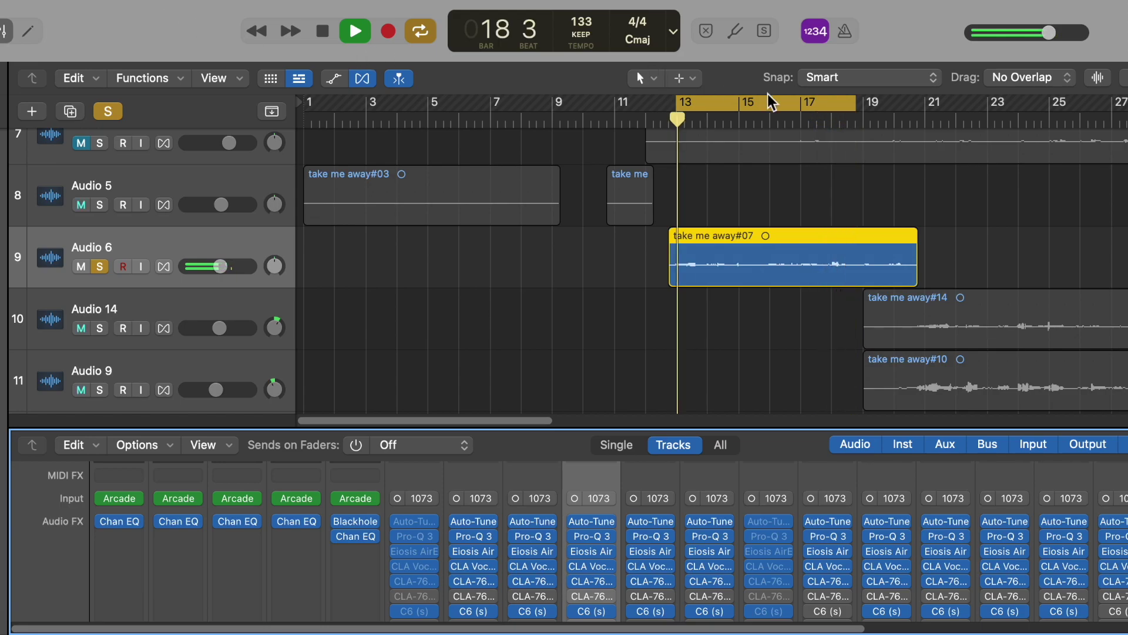
mouse_move(677, 624)
key(space)
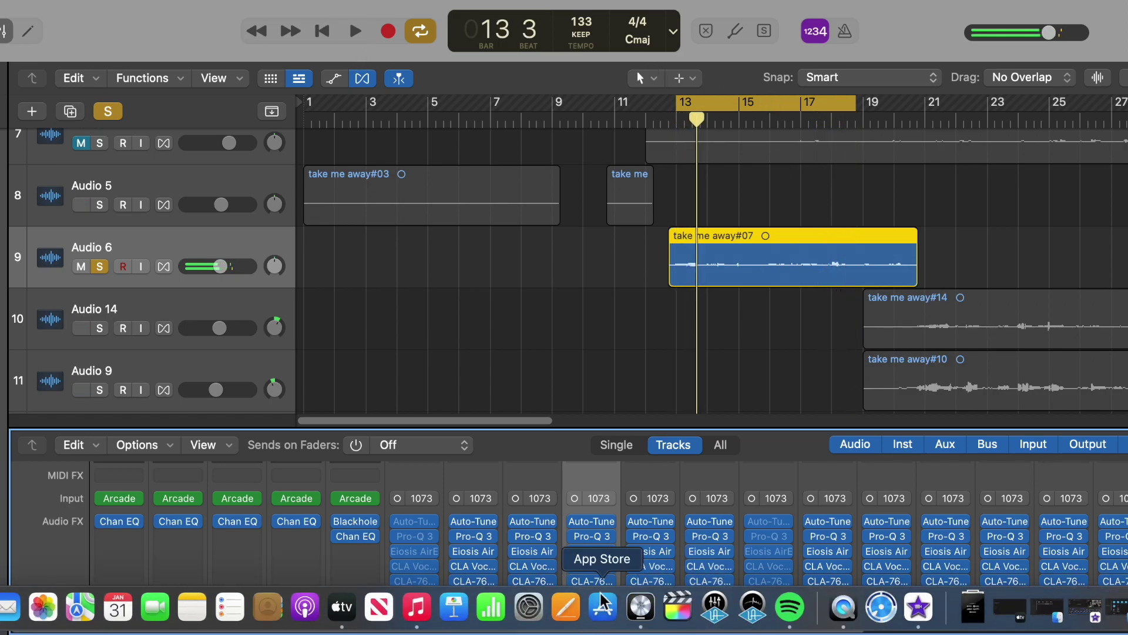
- Bypass Auto-Tune on Audio 6, play the cycle range again, and open and reposition the plug-in window
mouse_move(579, 526)
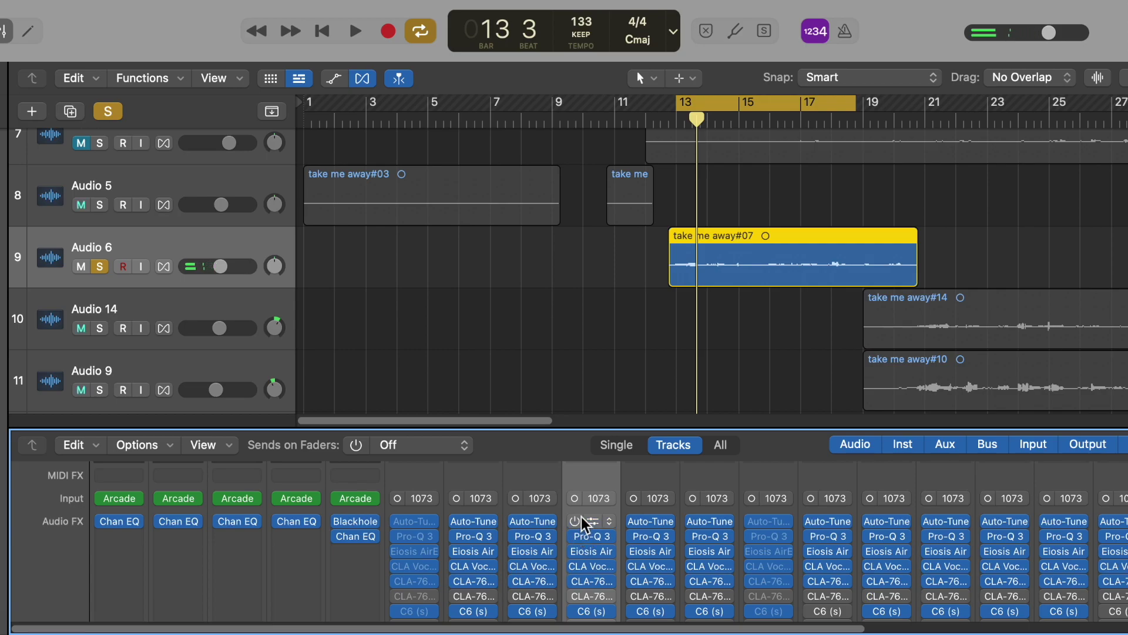
key(space)
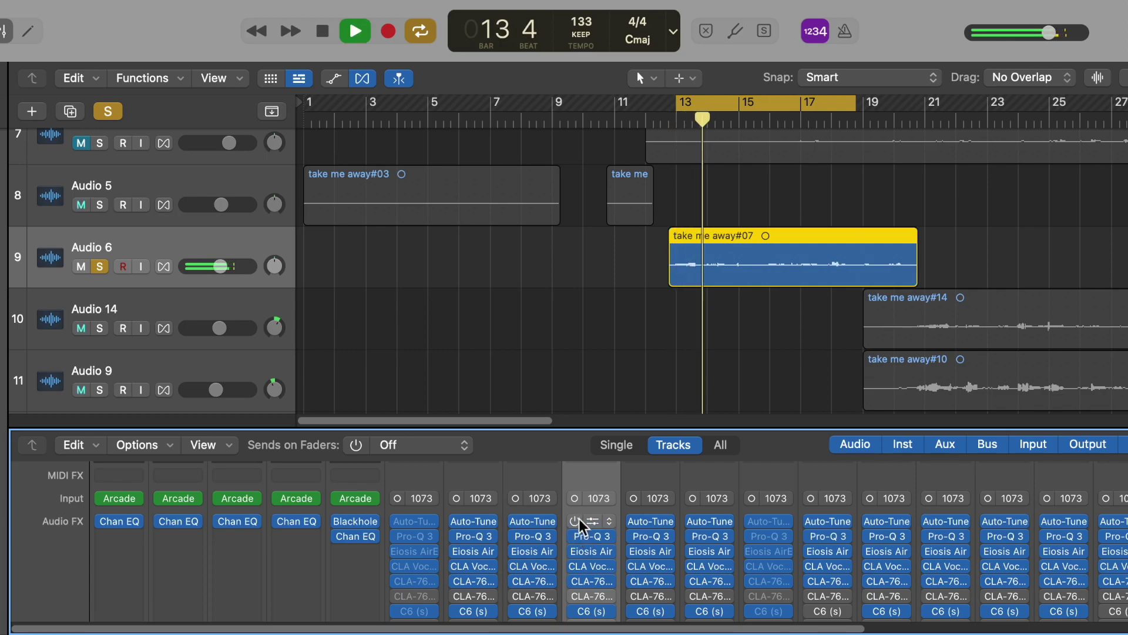
click(592, 520)
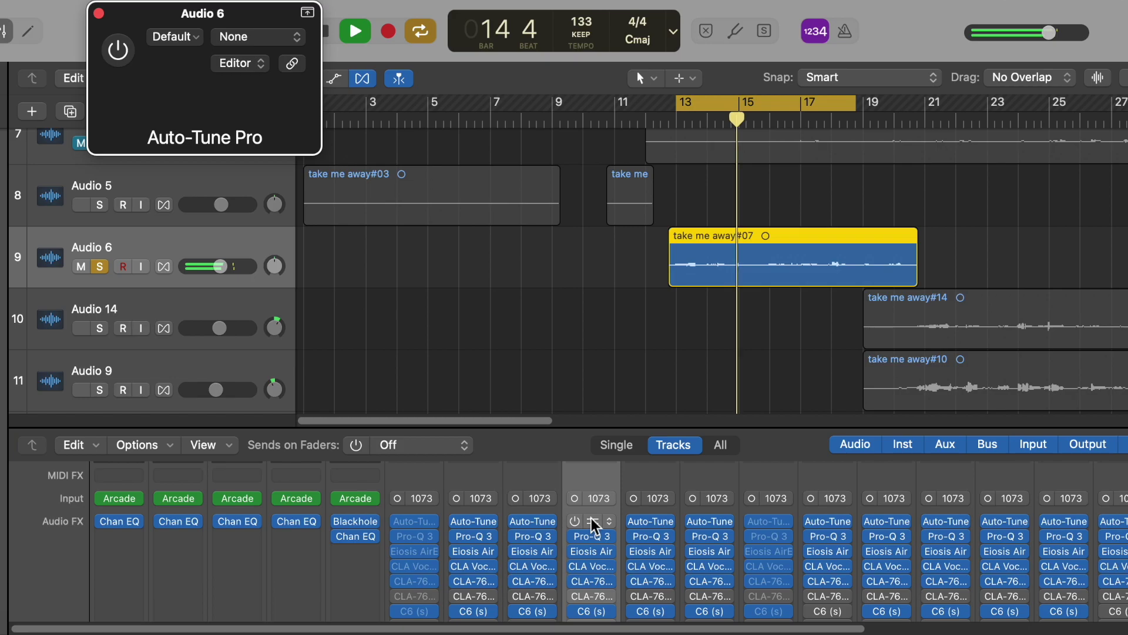
drag(562, 45, 432, 128)
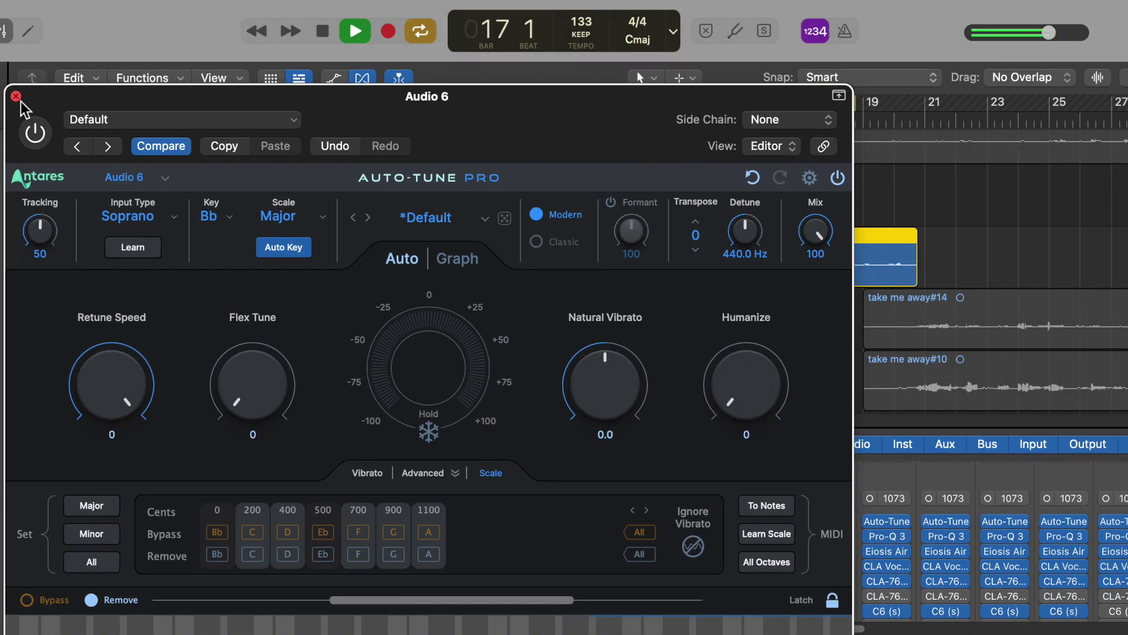
- Enable Auto-Tune on Audio 6, listen to the tuned vocal in the cycle range, and stop playback
click(35, 133)
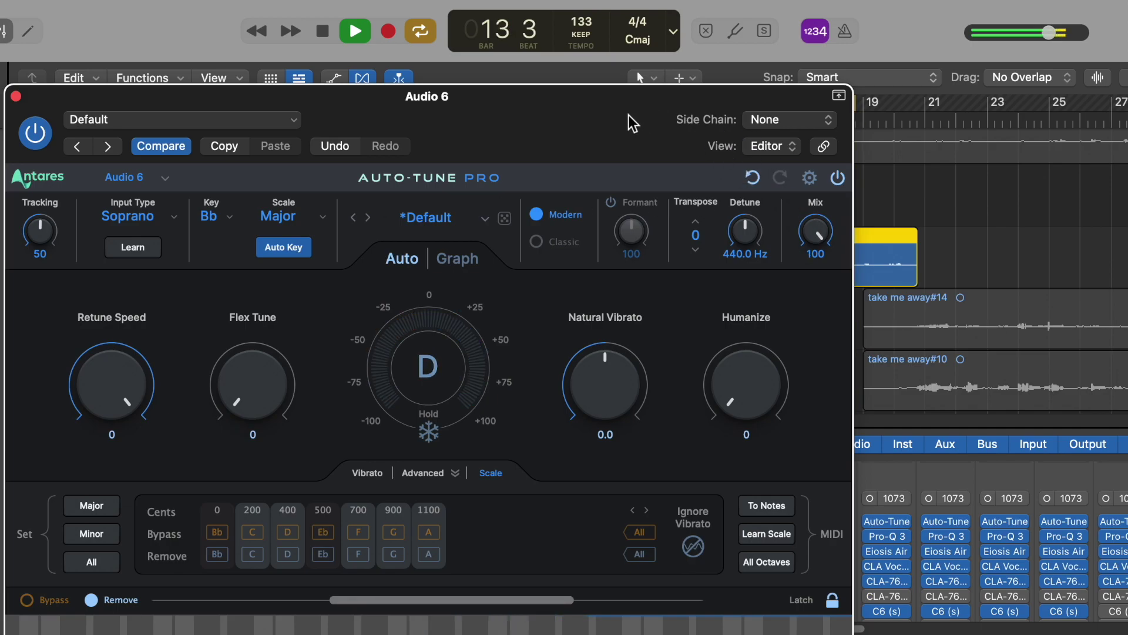
drag(623, 122, 698, 74)
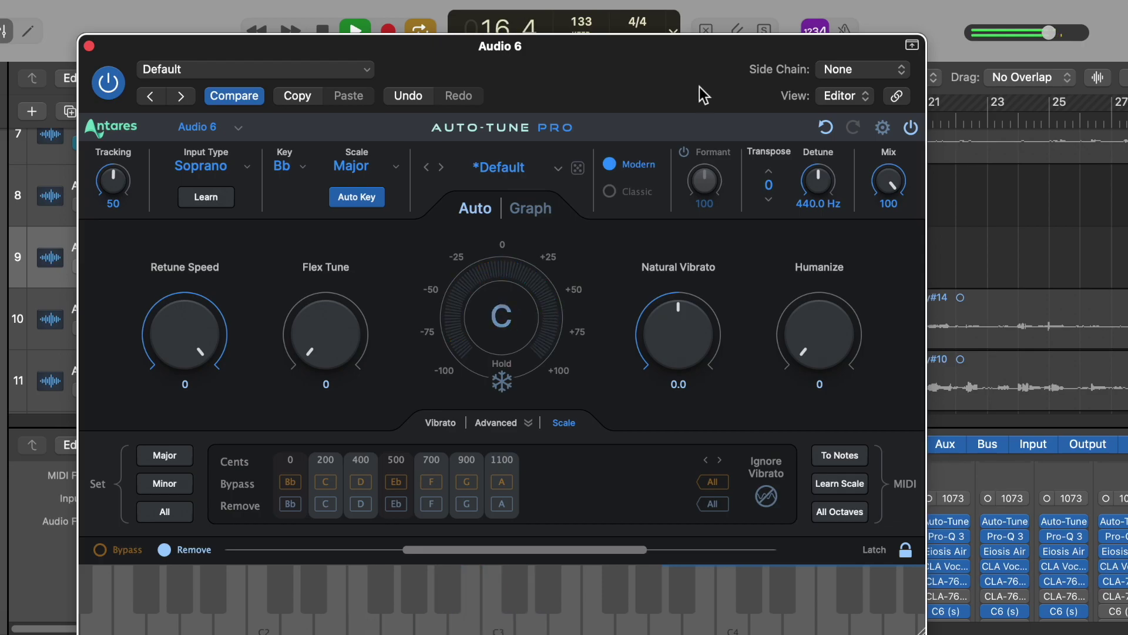
key(space)
- View Auto-Tune's Vibrato settings and the available keys, keeping the key at Bb
click(439, 424)
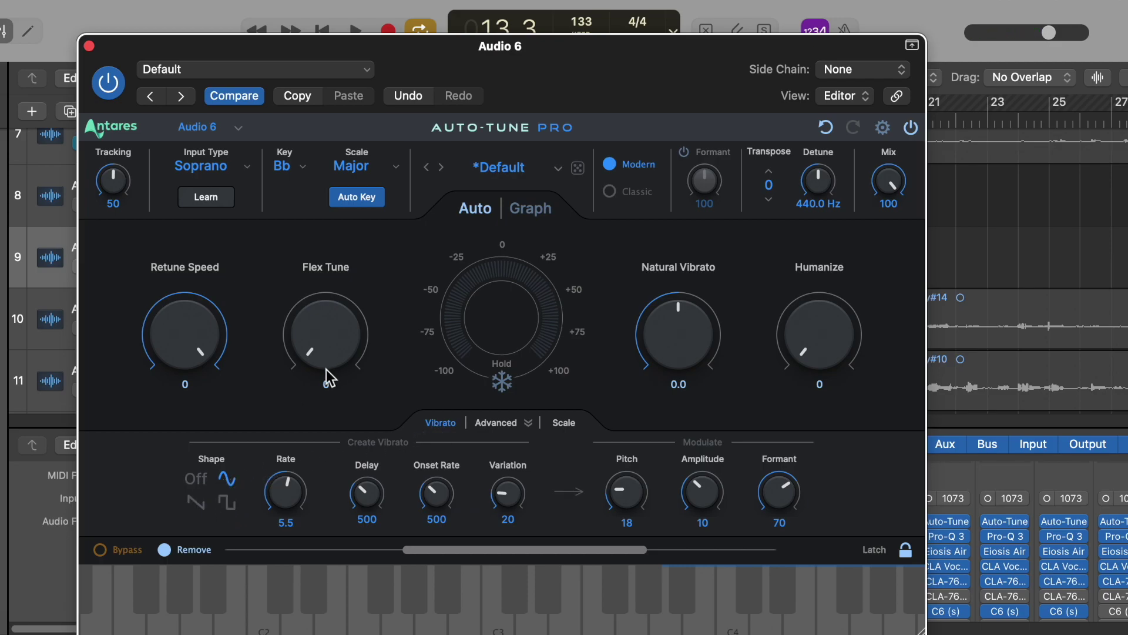
click(288, 166)
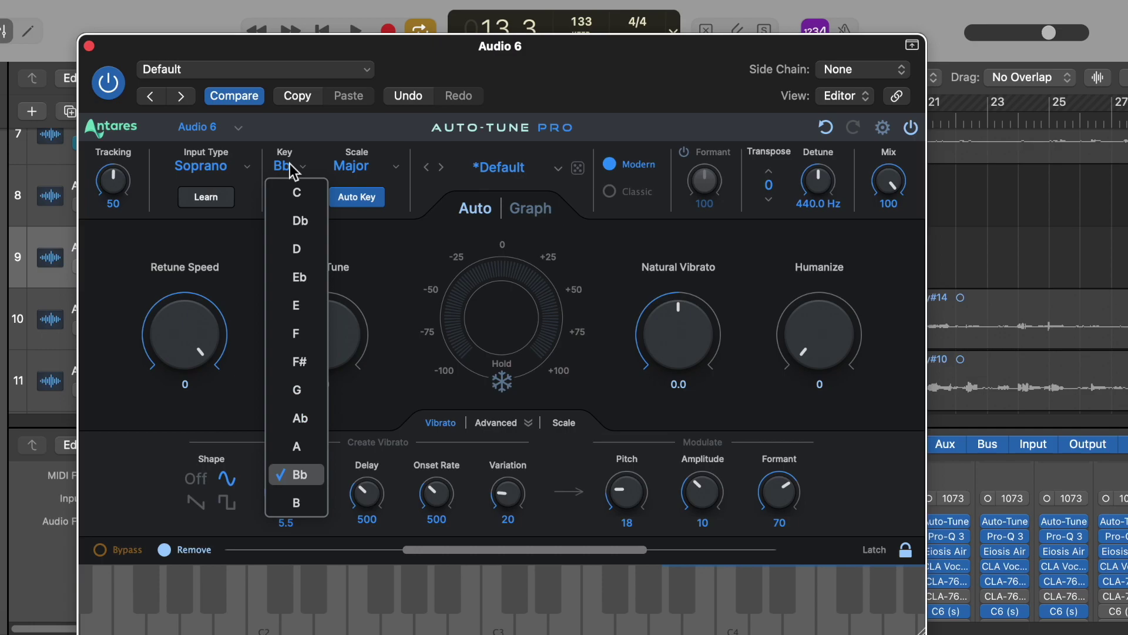
click(329, 158)
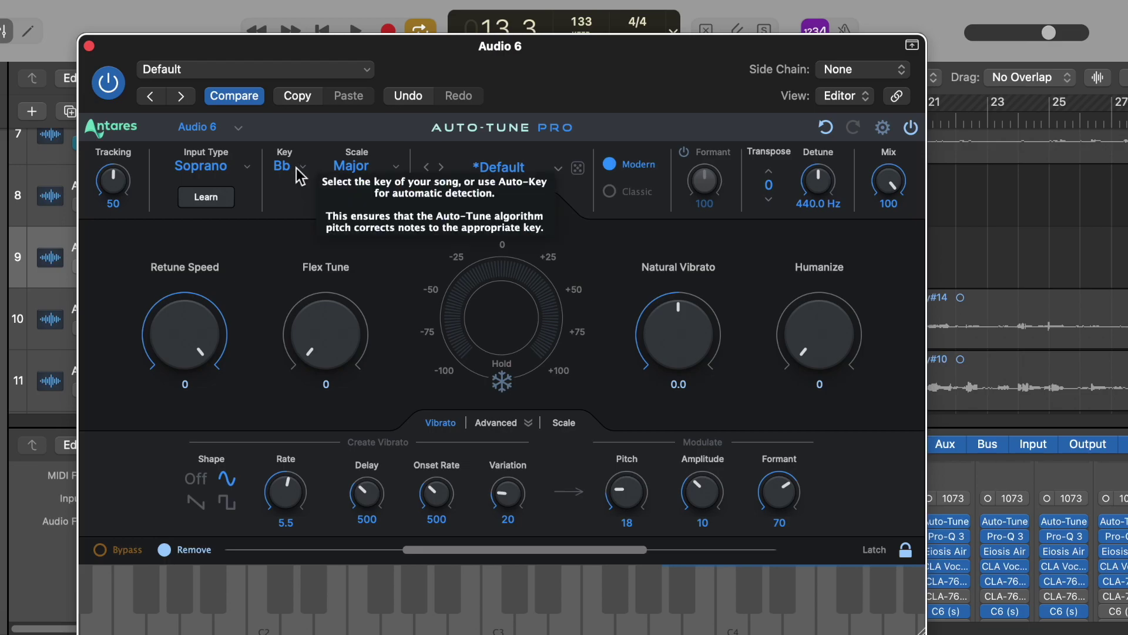
- Solo track 5 with the Classic Electric Piano regions alongside the vocal, and raise its volume during playback
drag(448, 46, 675, 362)
scroll(575, 241, up, 6)
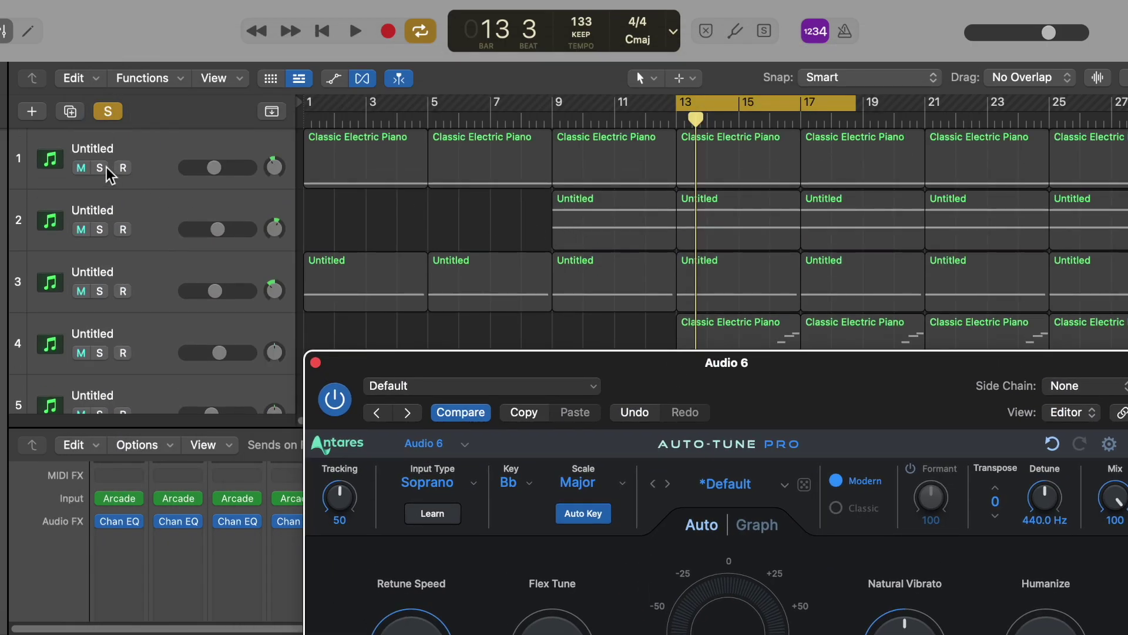
scroll(204, 271, down, 3)
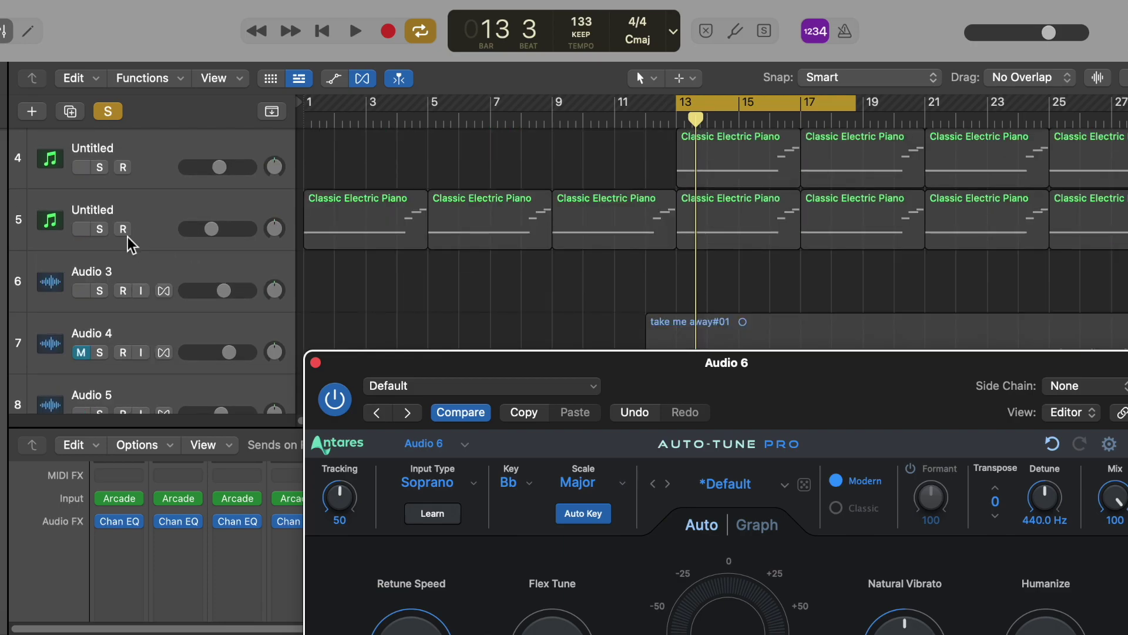
click(100, 230)
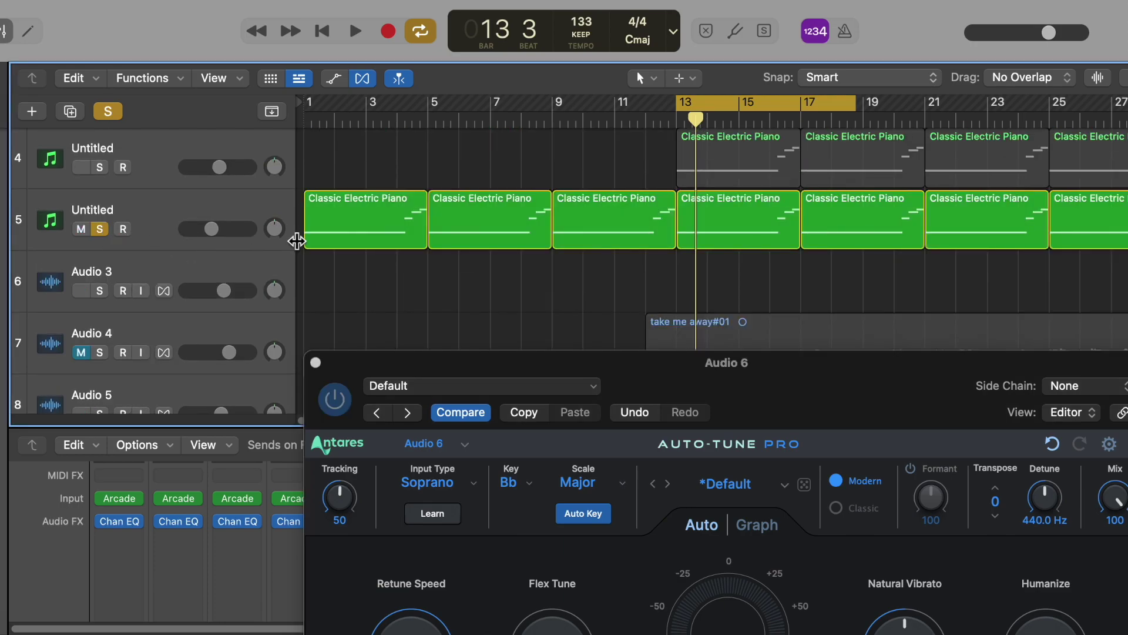
key(space)
drag(228, 235, 261, 234)
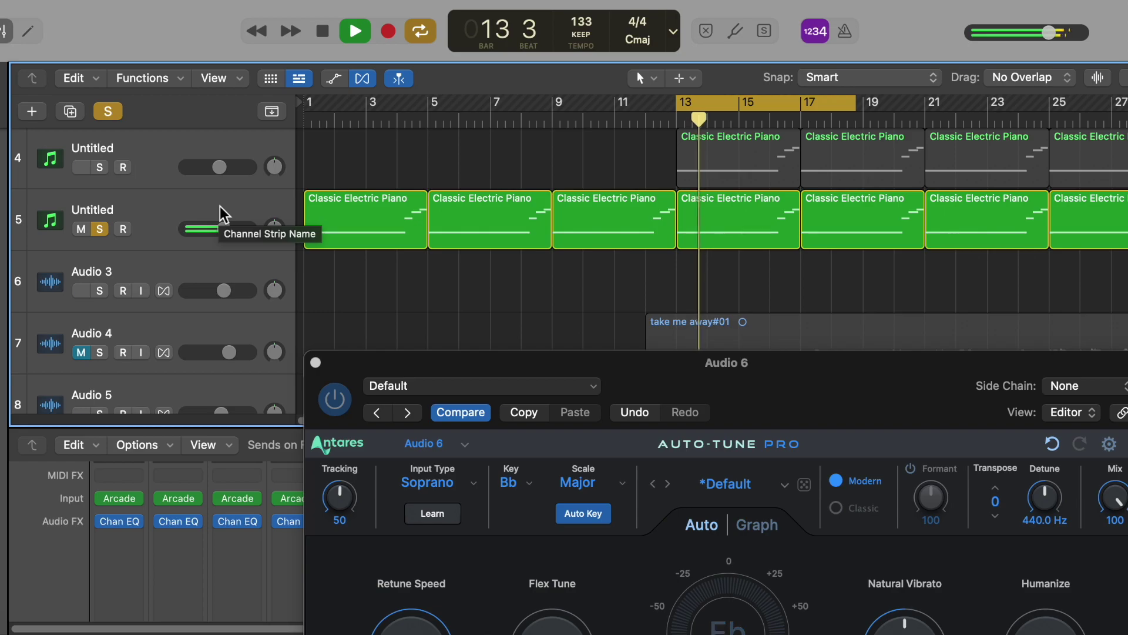
key(space)
- Move the plug-in window aside to view the Audio 6 region in the arrangement, and bring the window back over the tracks
drag(814, 397, 680, 123)
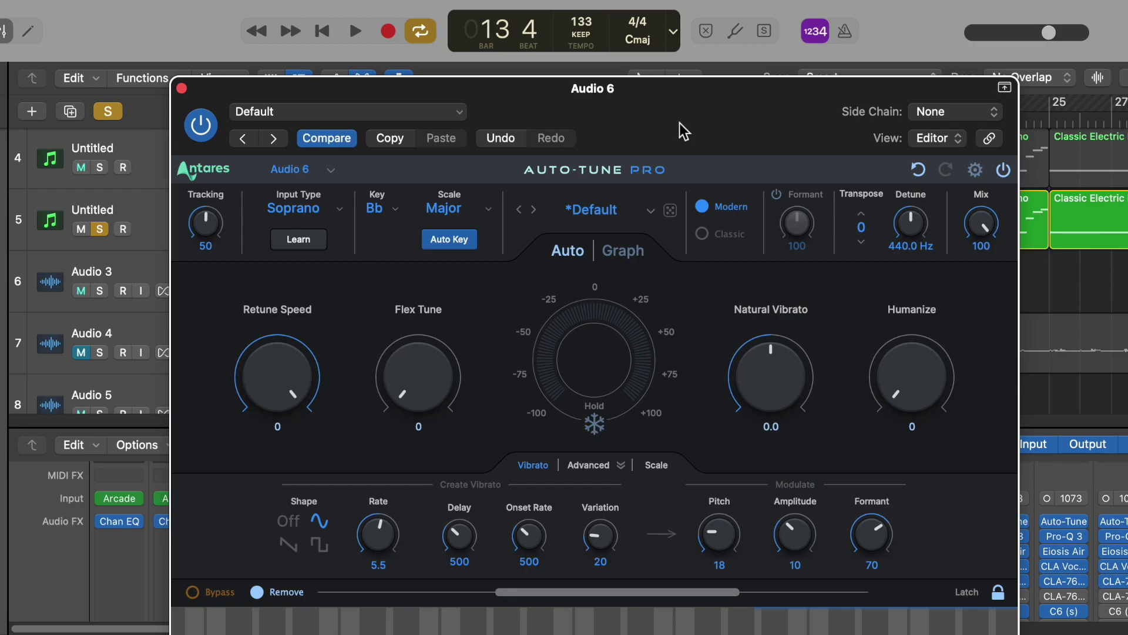
drag(649, 130, 588, 81)
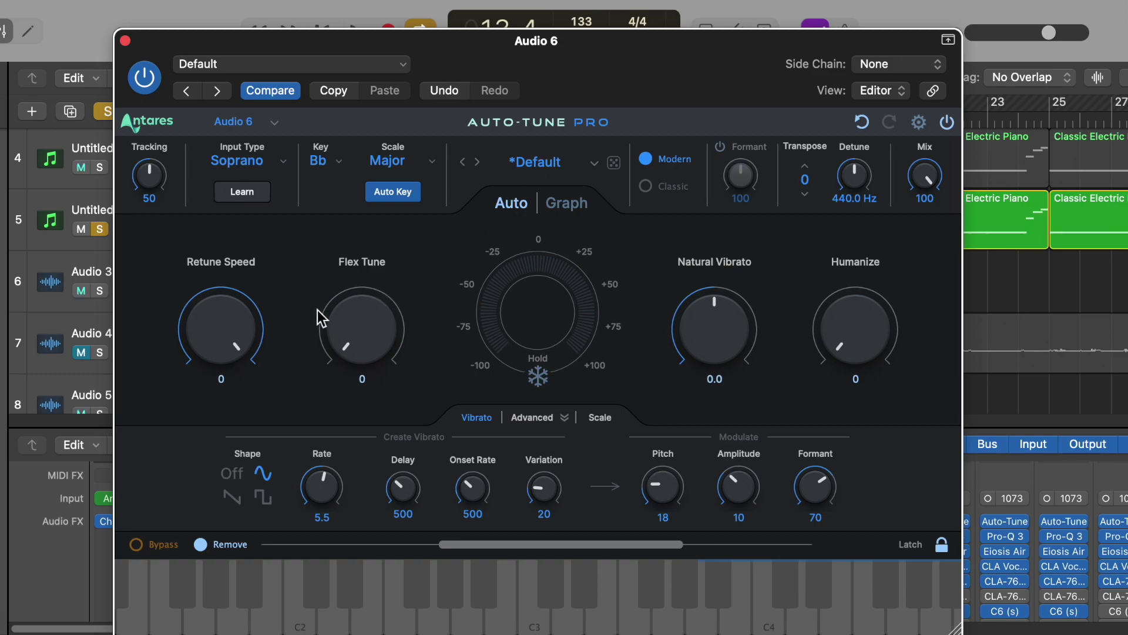
drag(252, 330, 268, 350)
drag(523, 74, 793, 391)
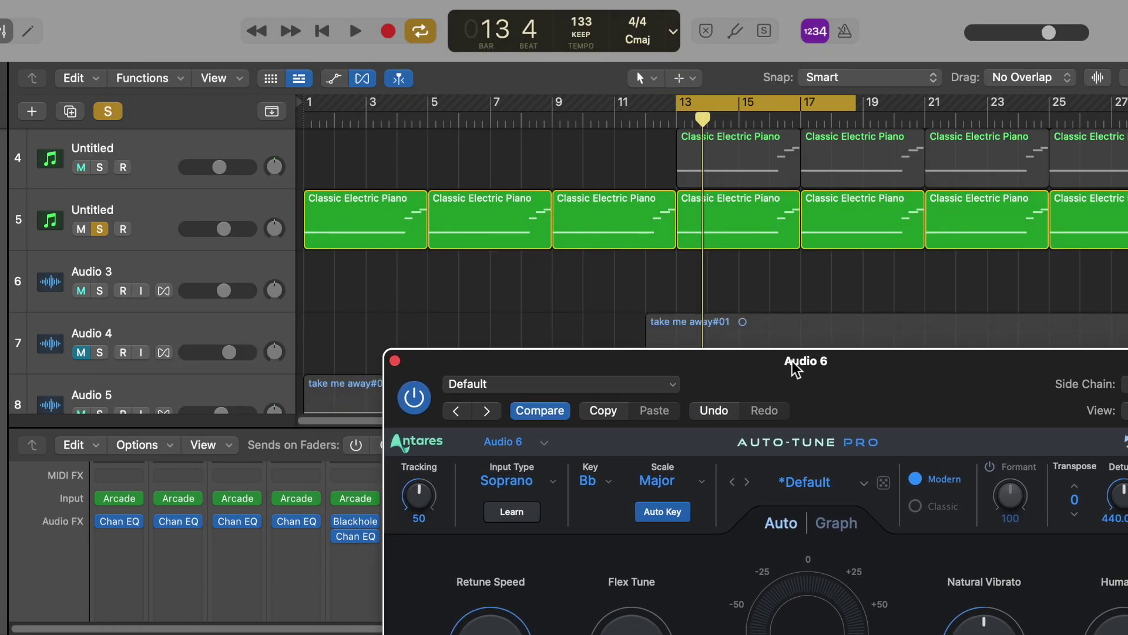
scroll(756, 231, down, 5)
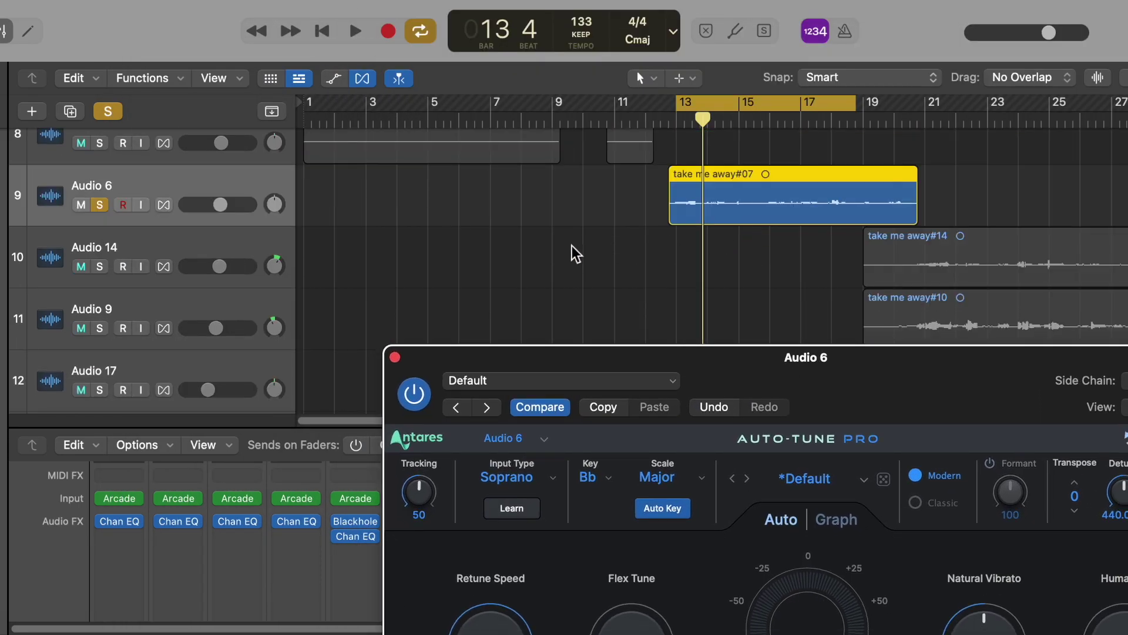
drag(790, 362, 528, 40)
- Play the cycle range while auditioning different Retune Speed values, including 7, and return it to 0
key(space)
drag(254, 312, 252, 398)
drag(223, 328, 217, 204)
drag(221, 291, 224, 242)
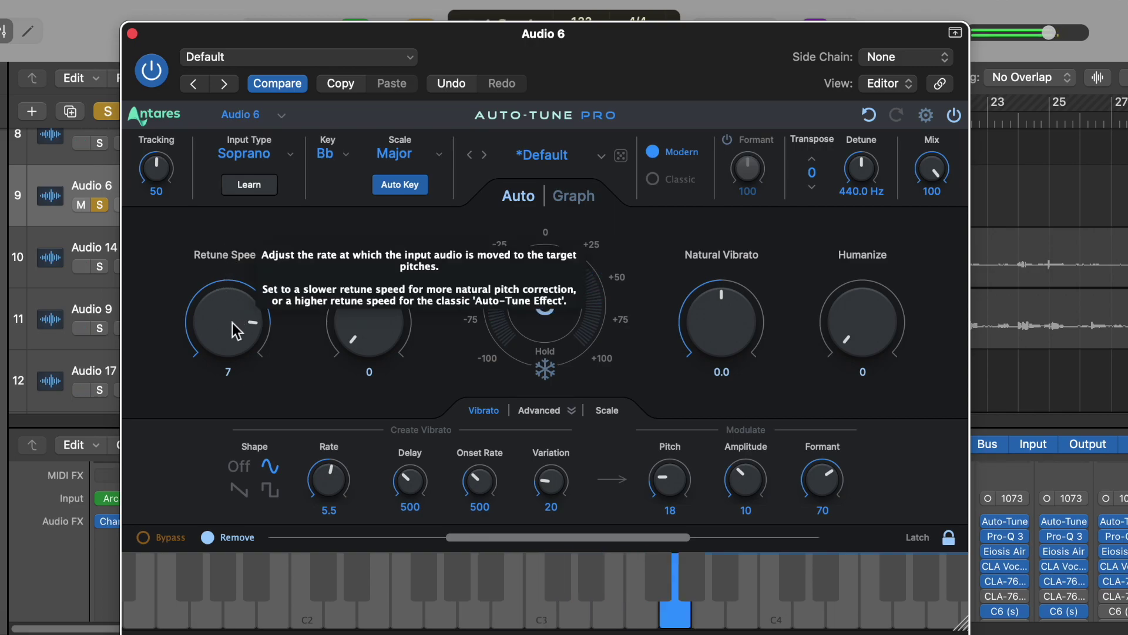
drag(232, 324, 262, 295)
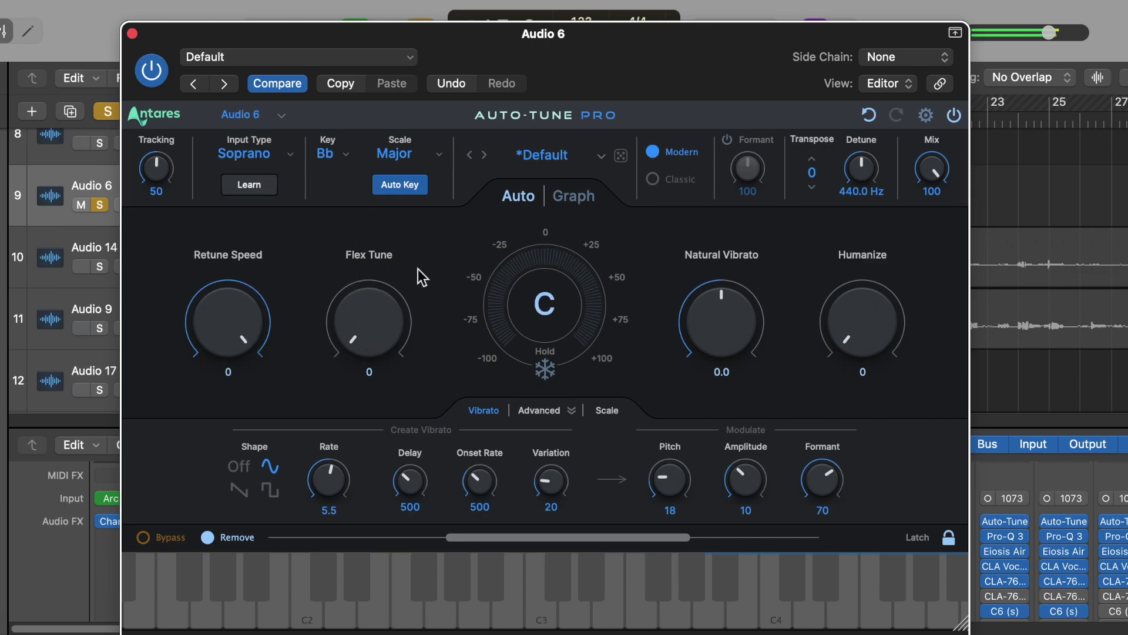
- Audition Flex Tune at 100 and 34 during playback, and return it to 0
drag(378, 329, 325, 33)
drag(372, 302, 354, 230)
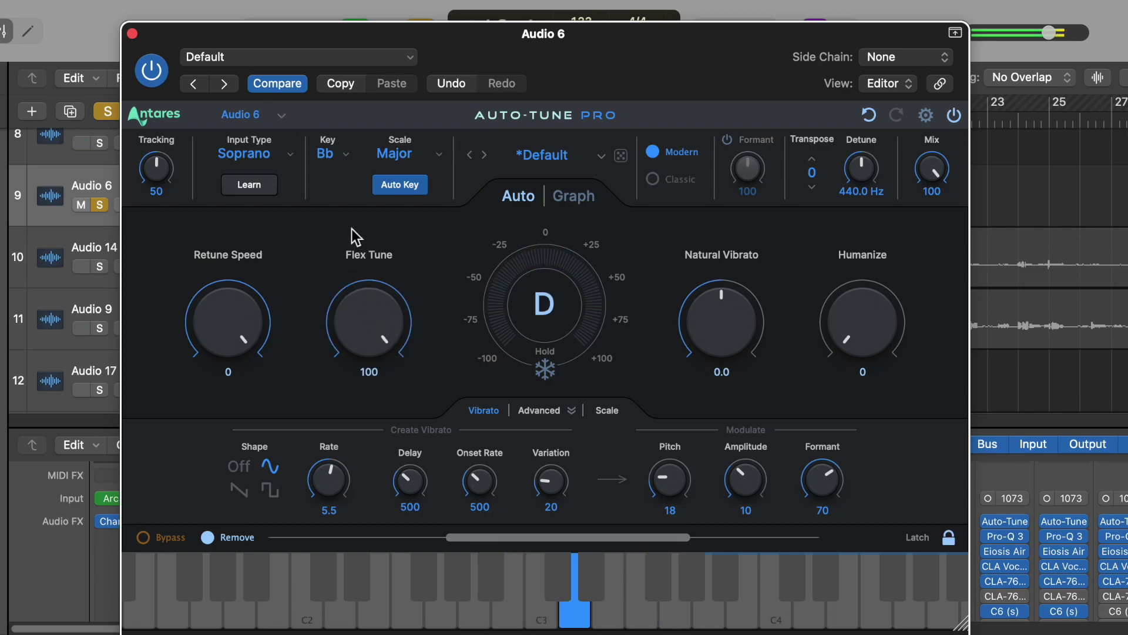
drag(373, 282, 444, 509)
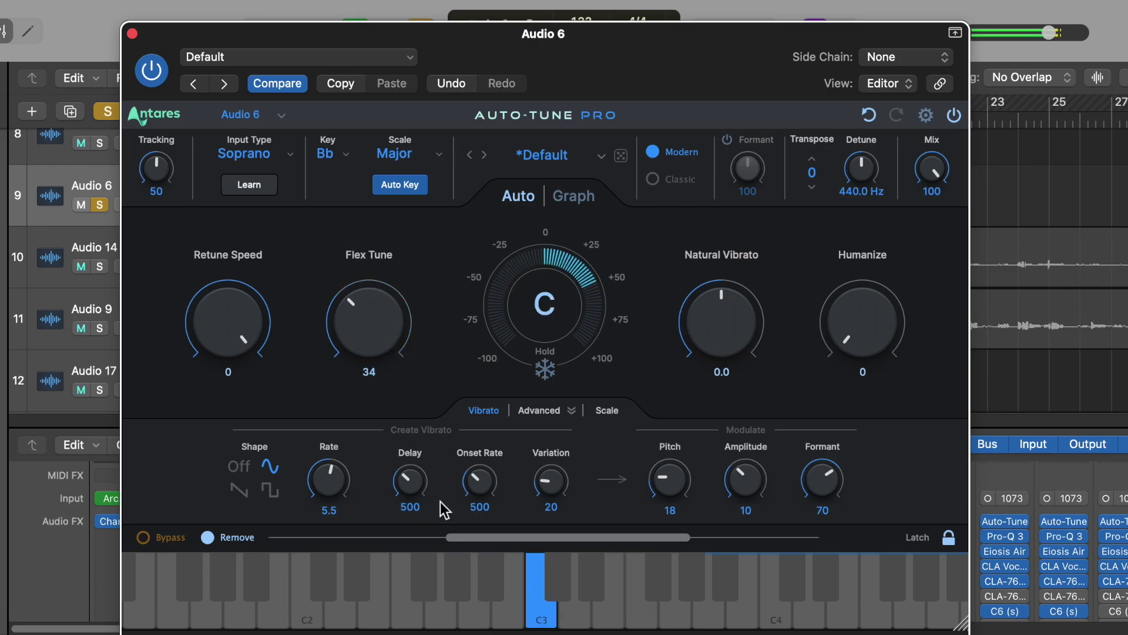
drag(360, 307, 418, 454)
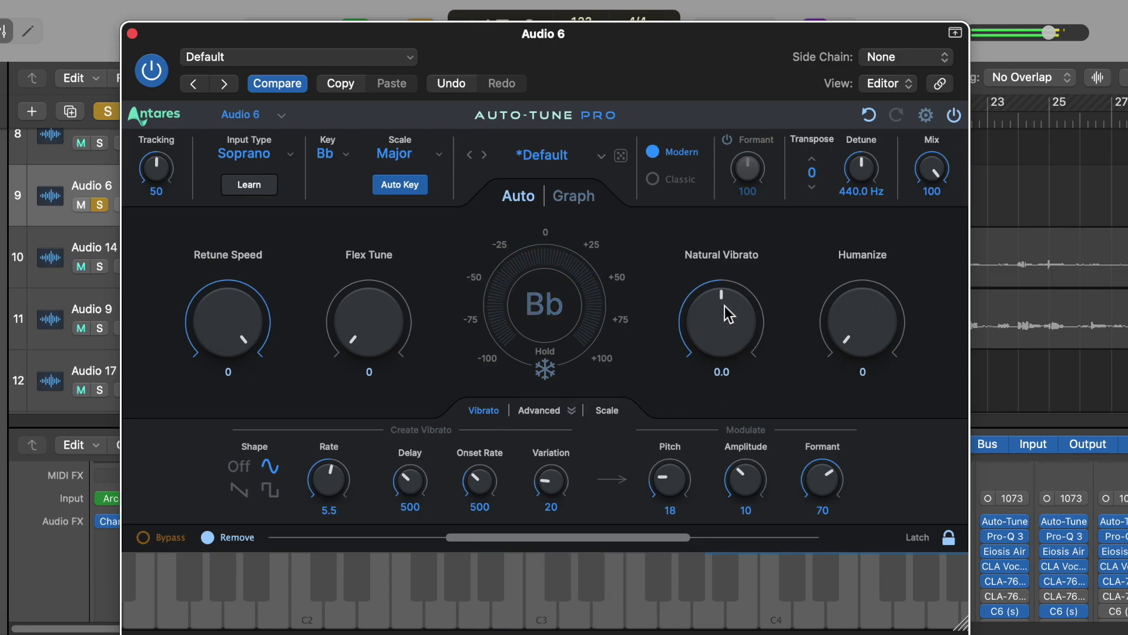
- Audition Natural Vibrato at 12.0, 1.1 and -12.0 during playback, and leave it at -1.4
drag(724, 308, 662, 132)
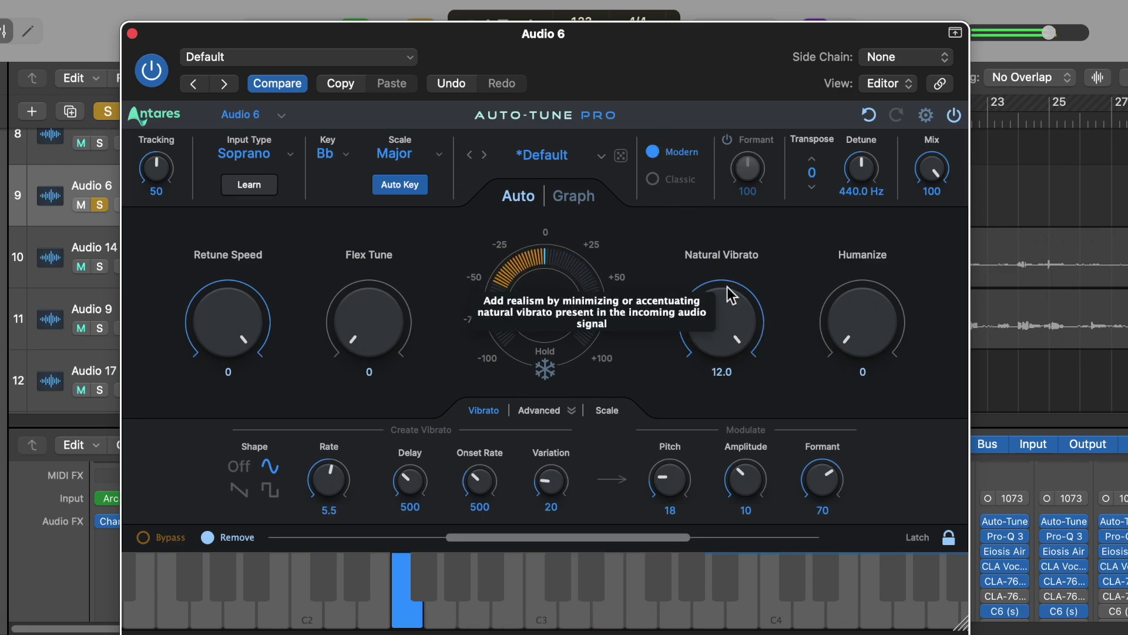
drag(727, 287, 867, 531)
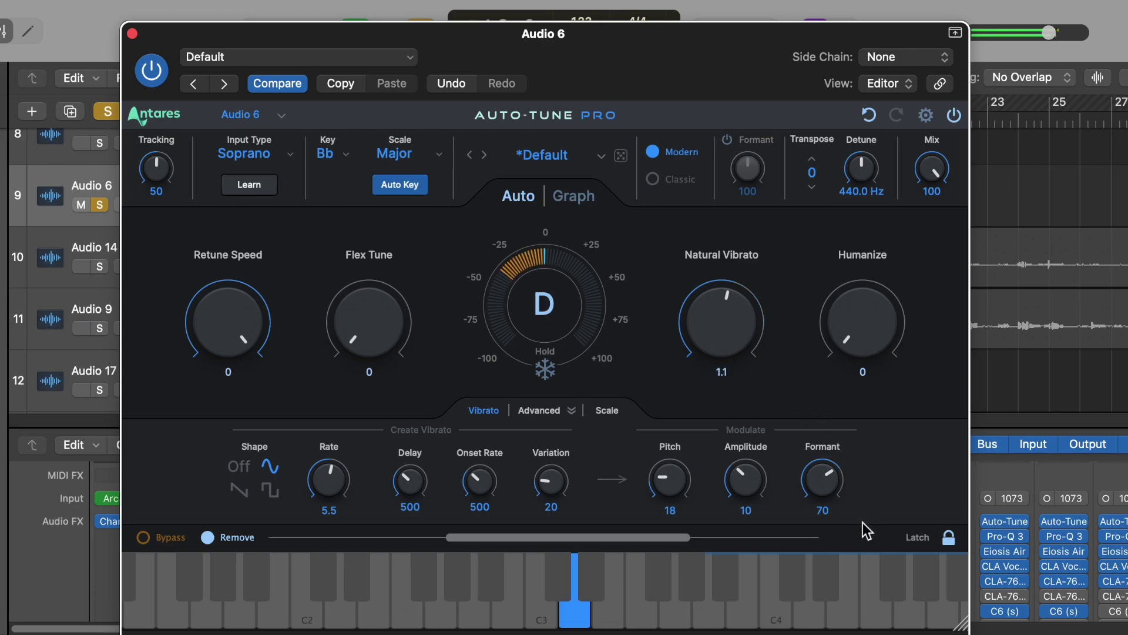
drag(723, 307, 871, 592)
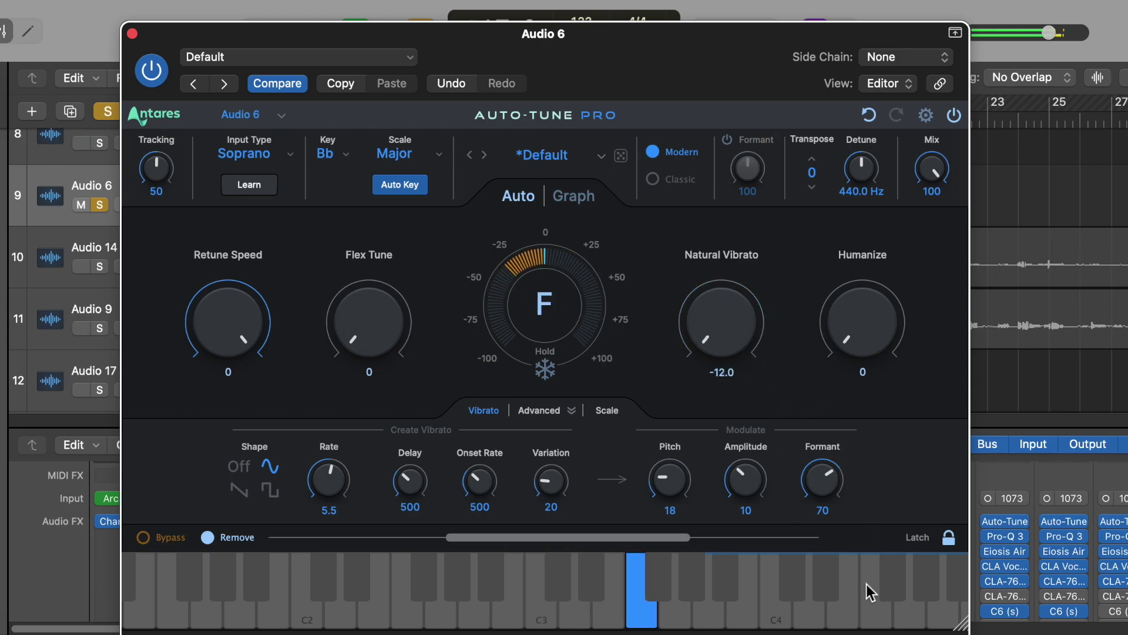
drag(729, 327, 669, 164)
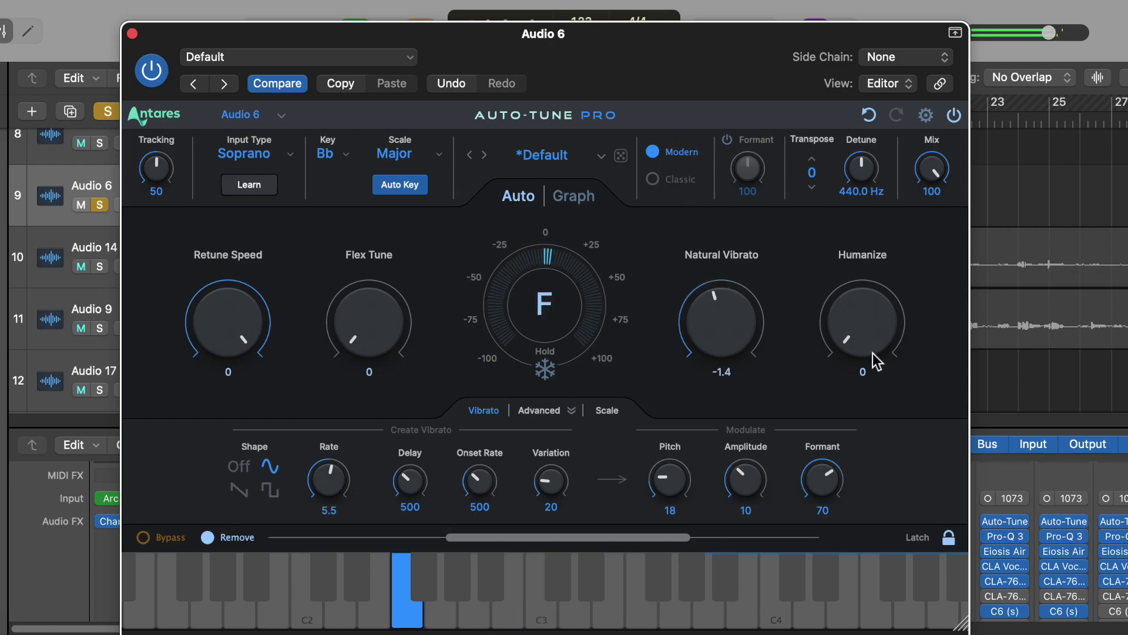
- Audition Humanize at 100 during playback and return it to 0
drag(873, 352, 811, 61)
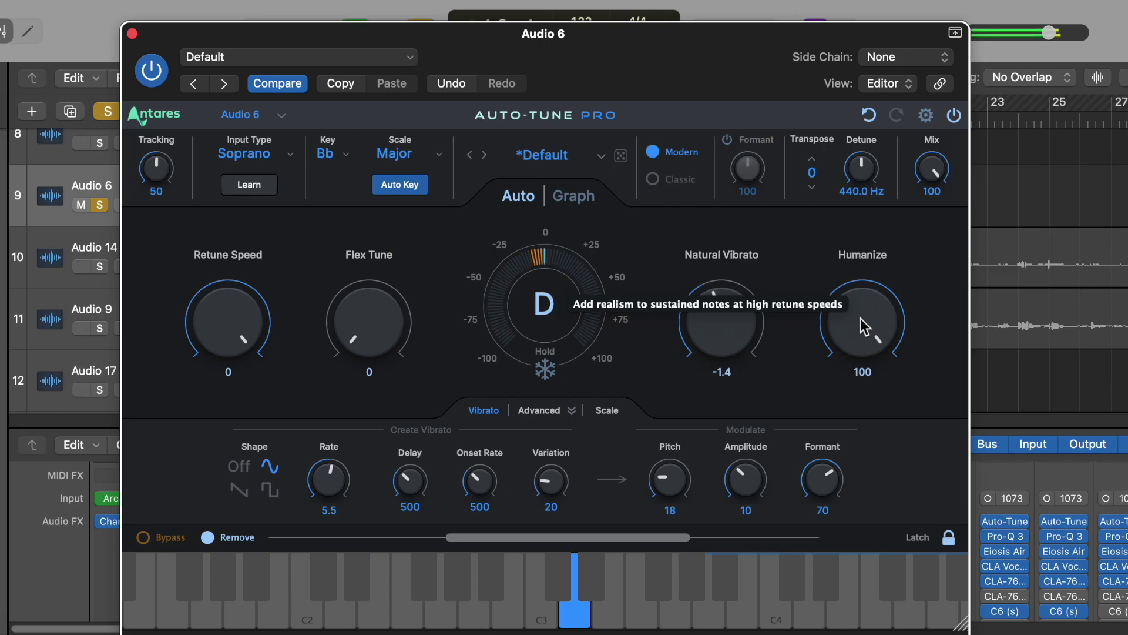
drag(862, 316, 887, 512)
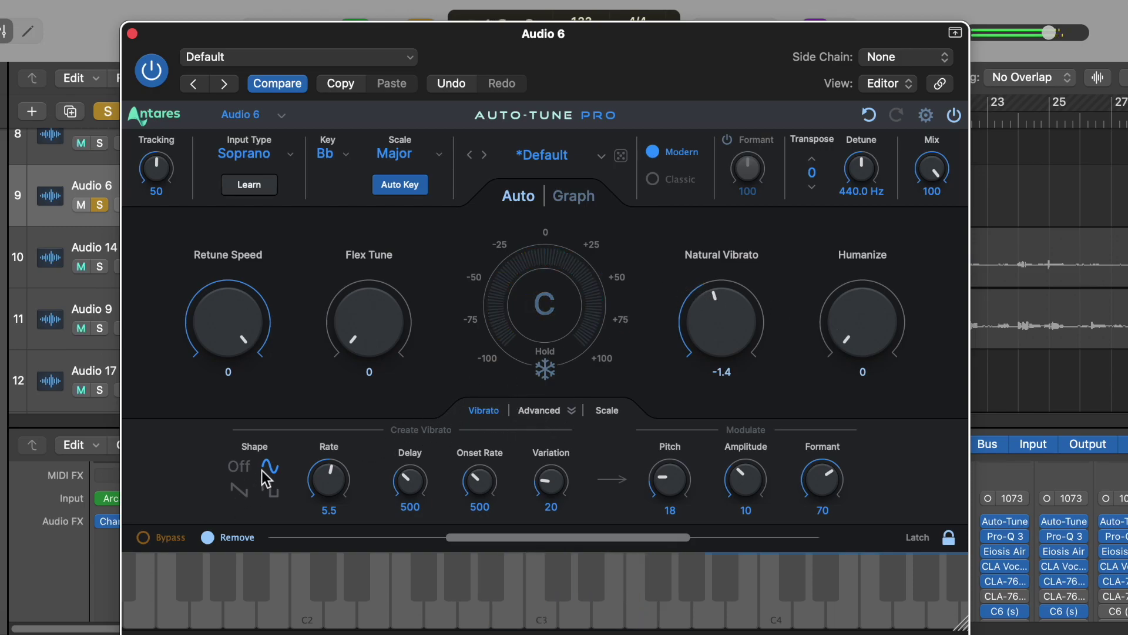
- Set the Create Vibrato shape to Off and reposition the plug-in window during playback
click(242, 467)
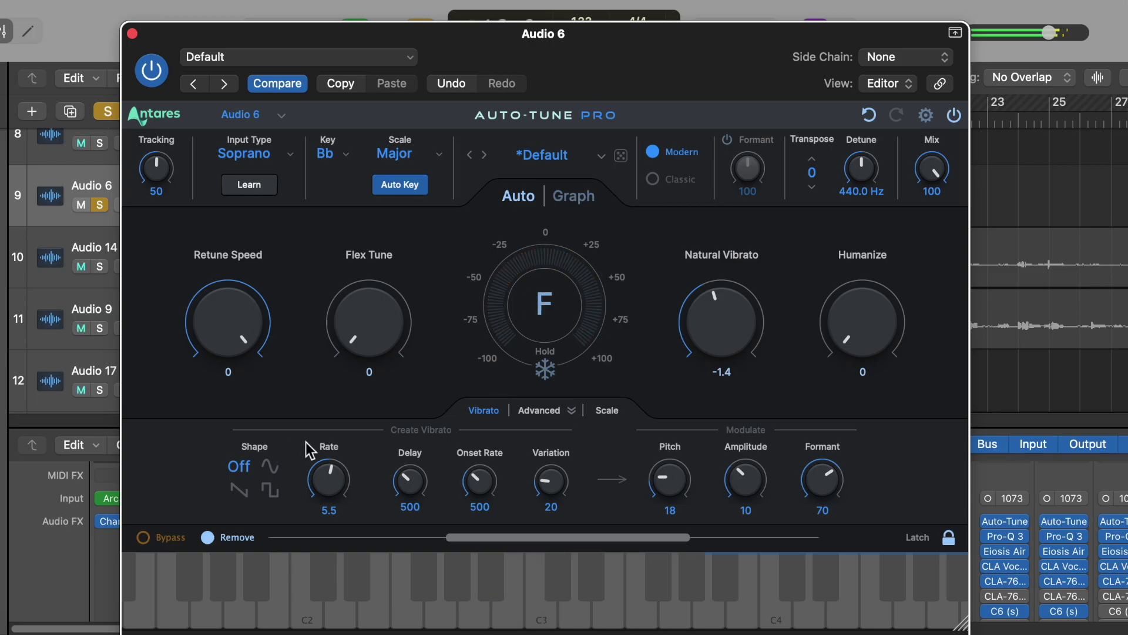
drag(609, 84, 643, 77)
key(space)
drag(644, 82, 651, 98)
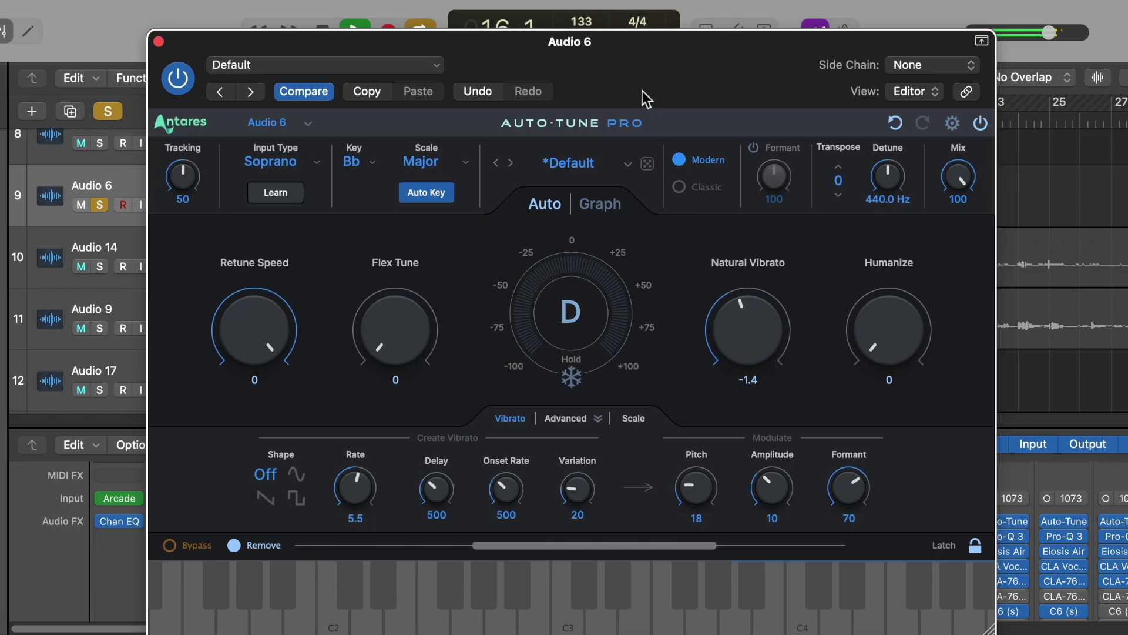
- View the Scale settings and the collapsed Advanced section, trying the keyboard's Bypass mode and returning it to Remove
click(640, 415)
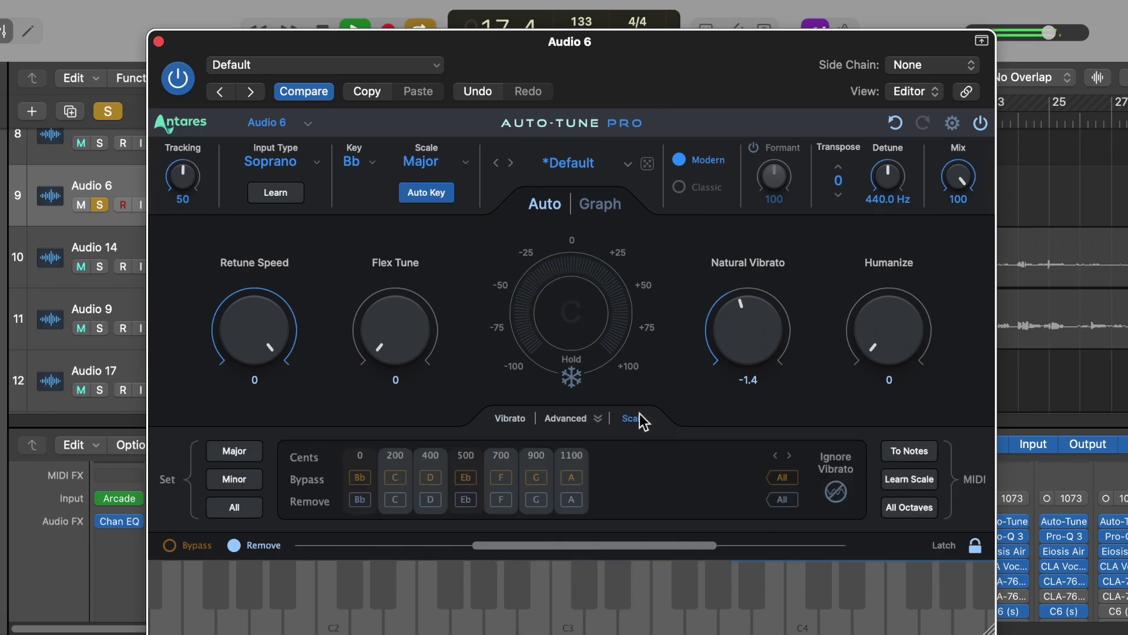
click(582, 420)
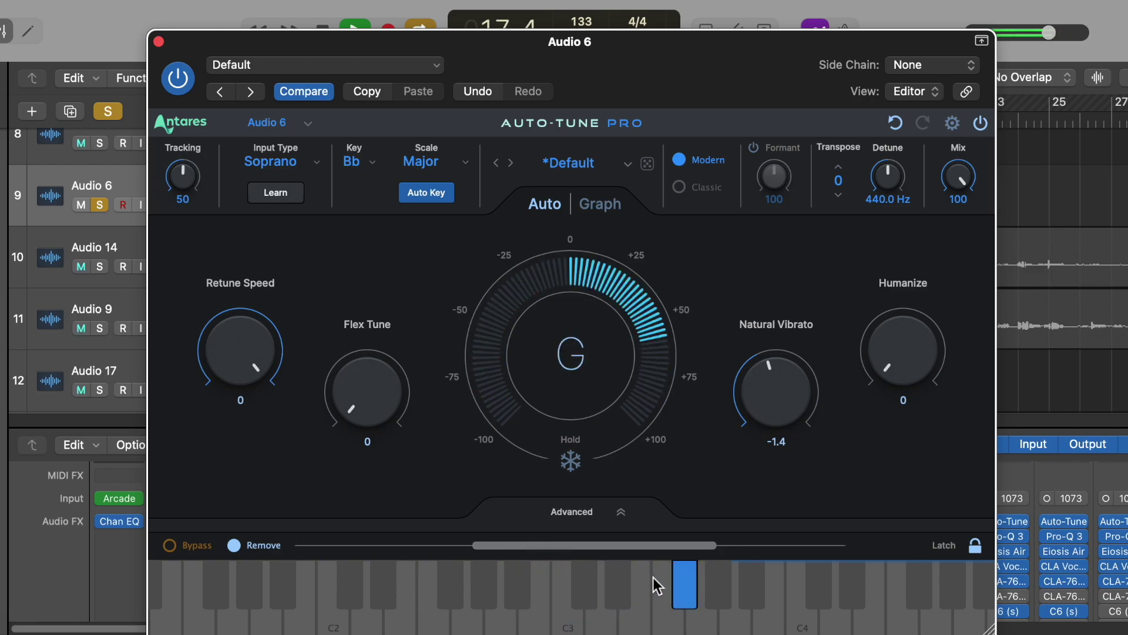
click(236, 545)
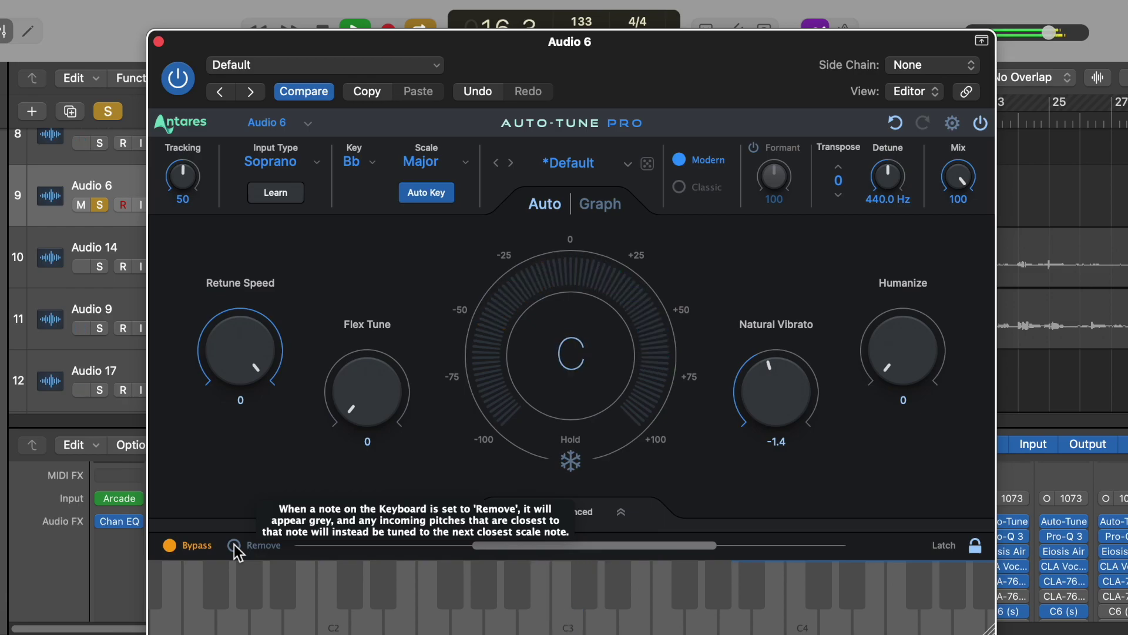
click(233, 545)
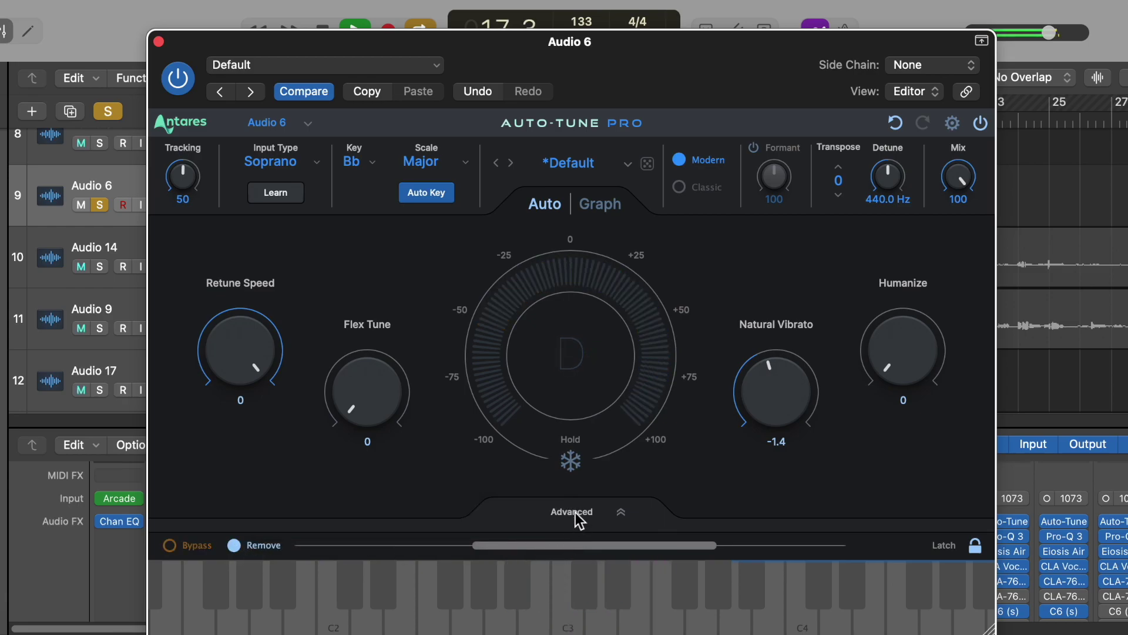
click(577, 512)
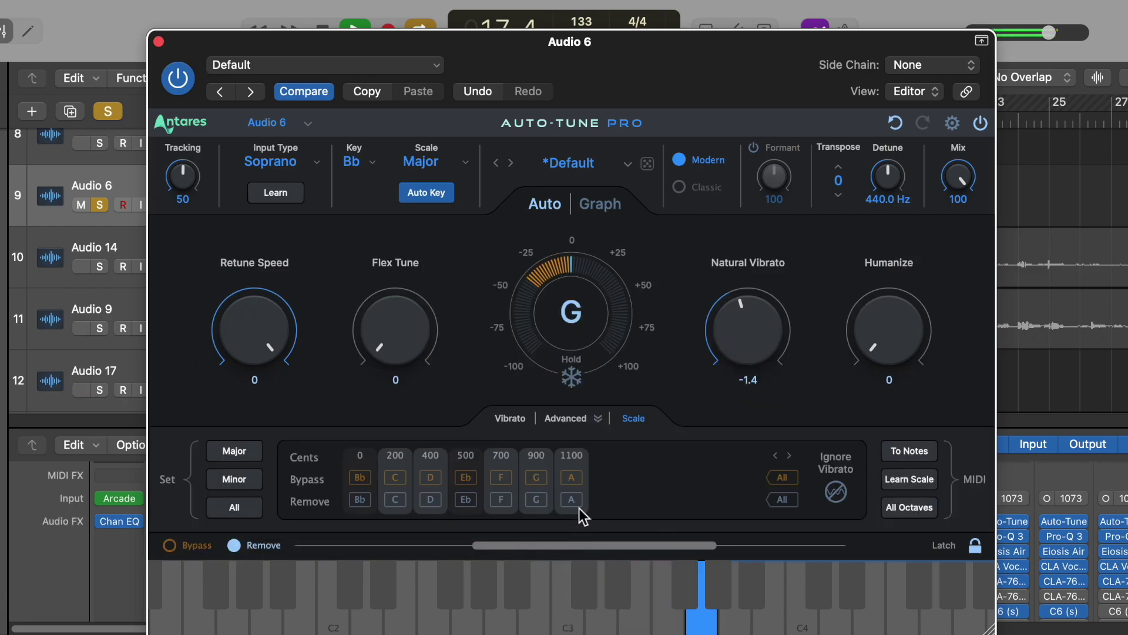
- Examine the Latch and Scale controls while pausing and resuming playback, and return to the Vibrato settings
click(973, 552)
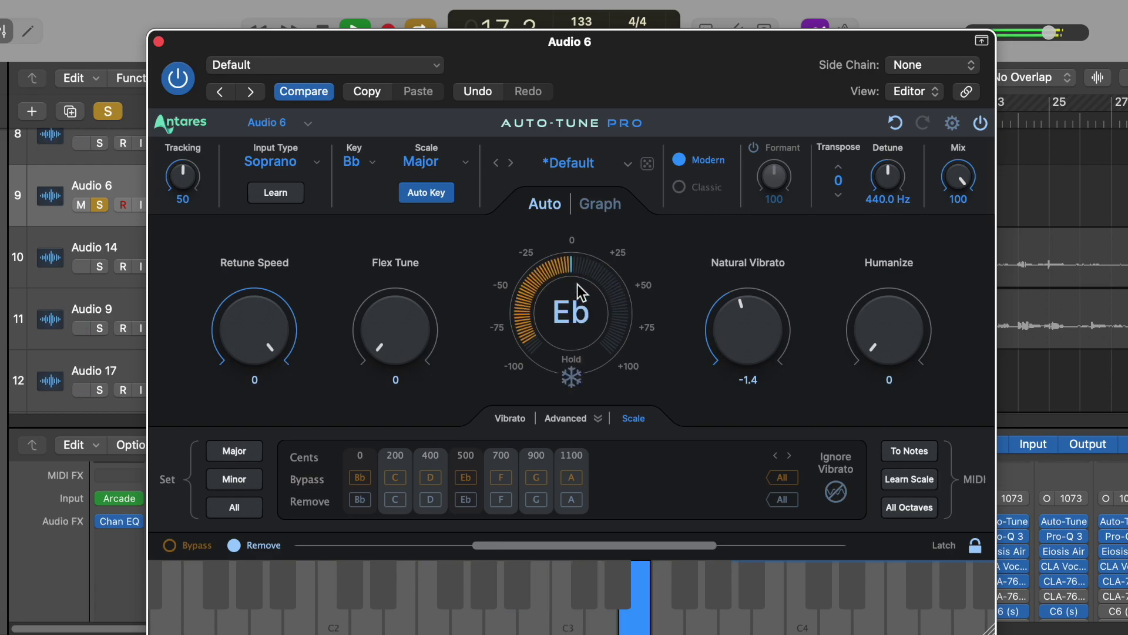
key(space)
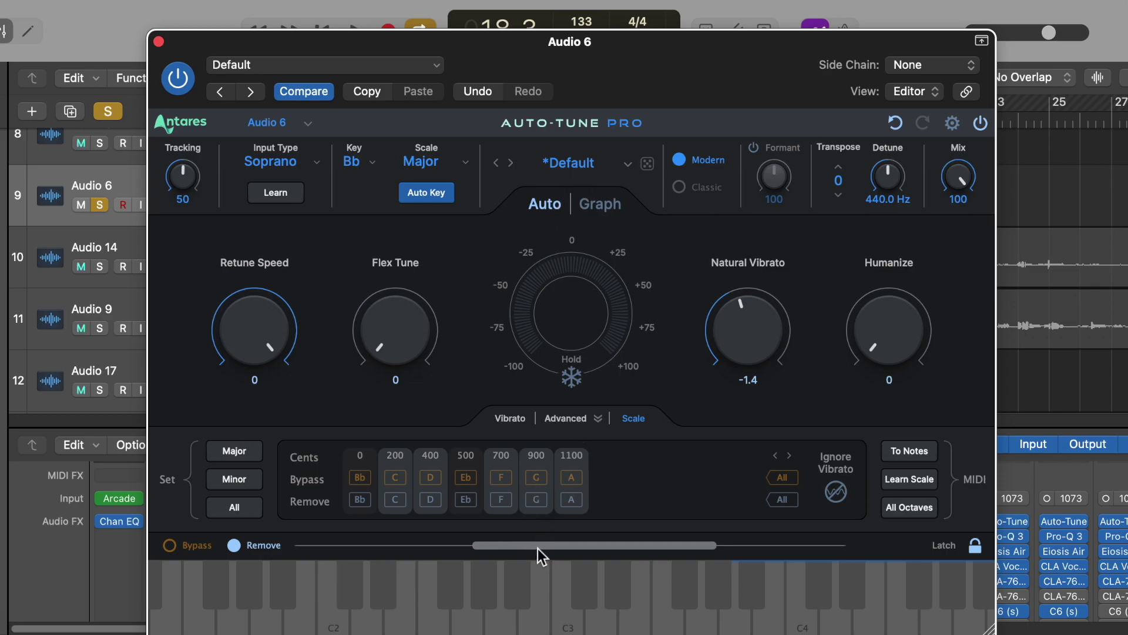
key(space)
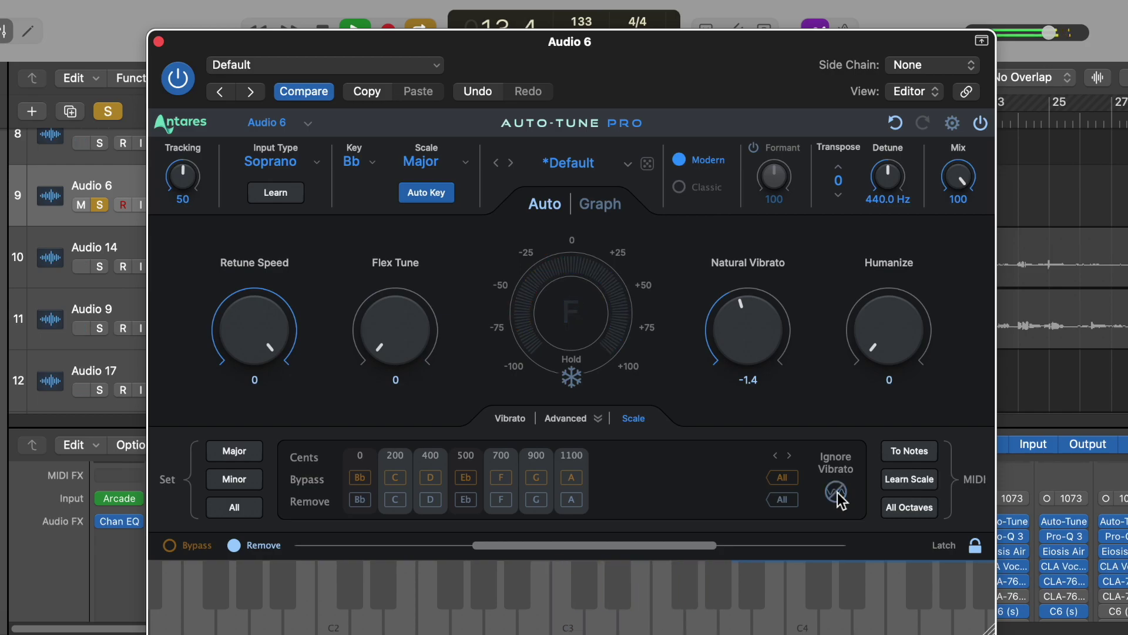
click(516, 418)
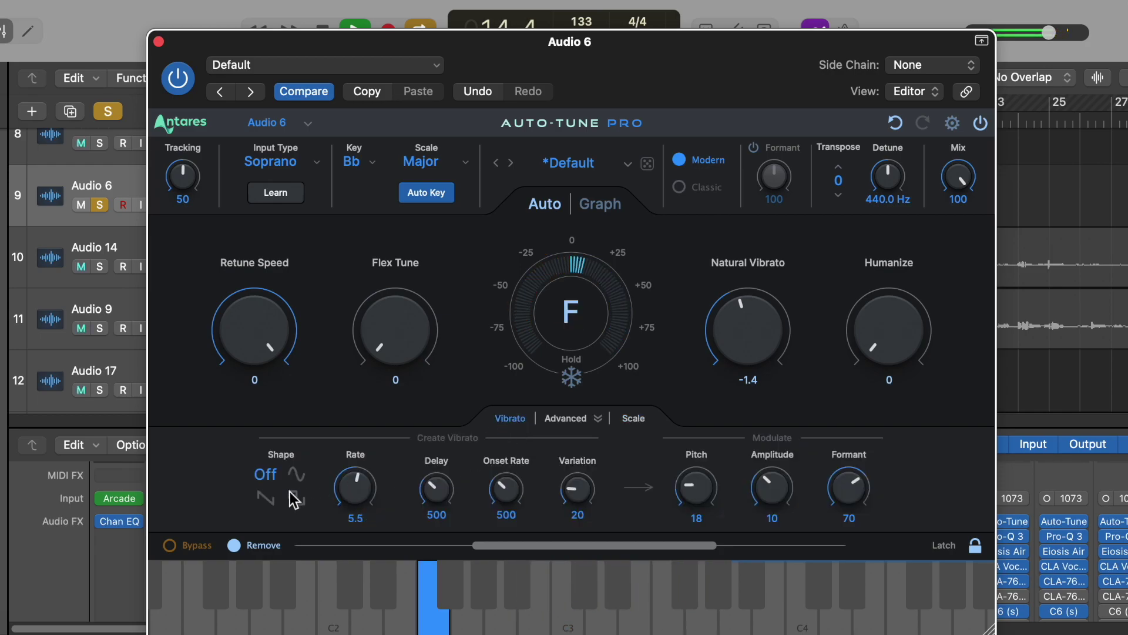
- Choose the sine shape for Create Vibrato and audition Delay at 1500 during playback before setting it to 480
click(296, 473)
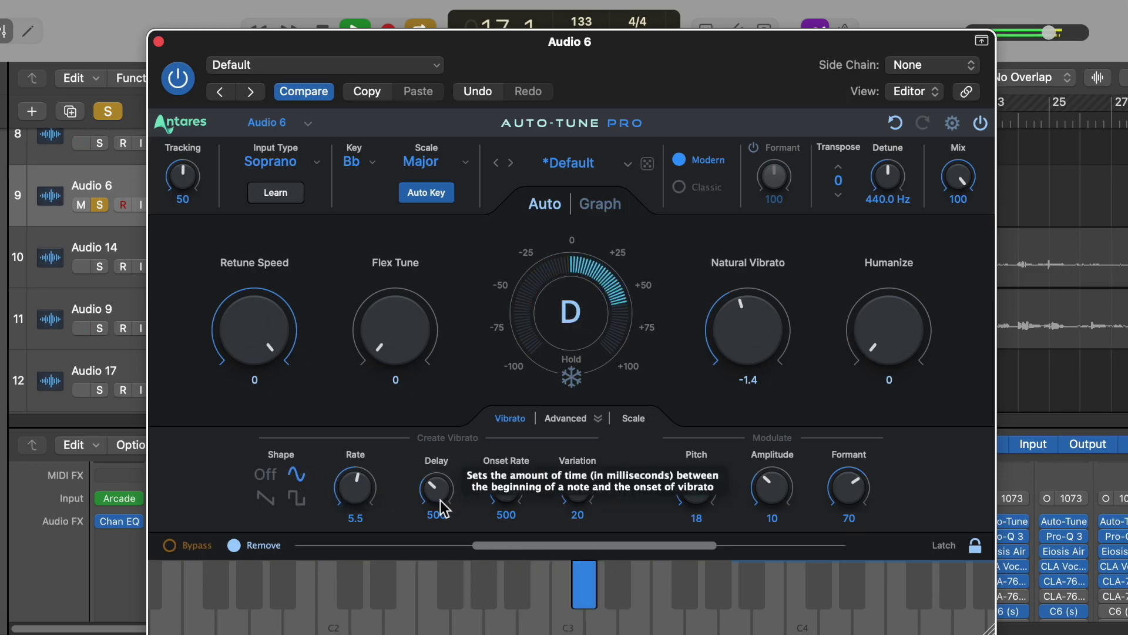
drag(442, 495, 449, 272)
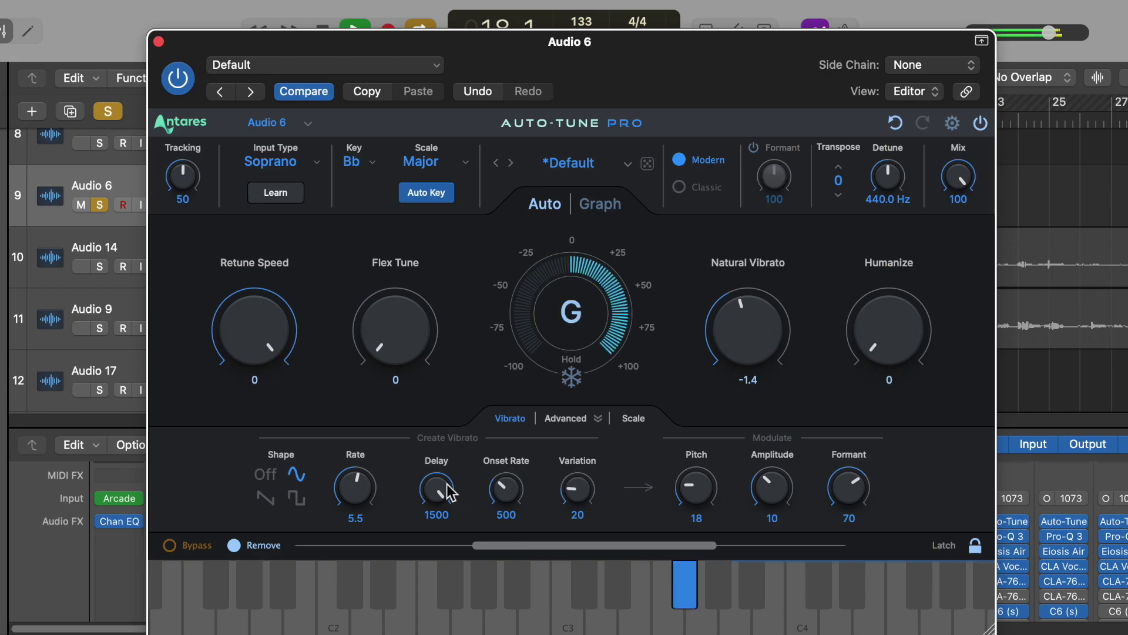
drag(447, 493, 487, 623)
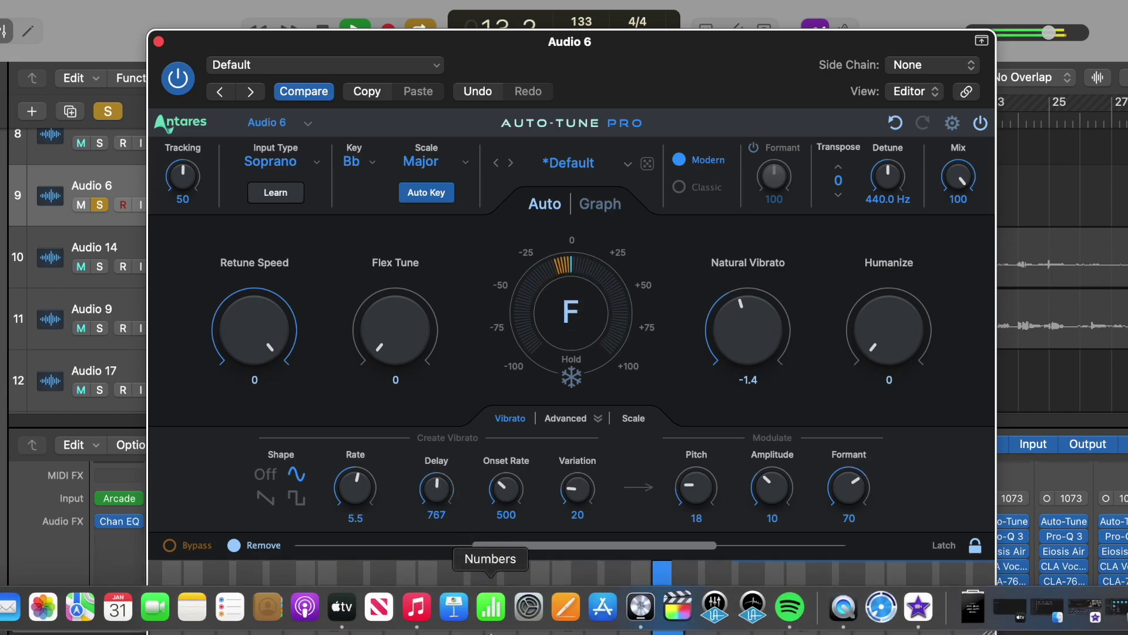
drag(445, 489, 452, 534)
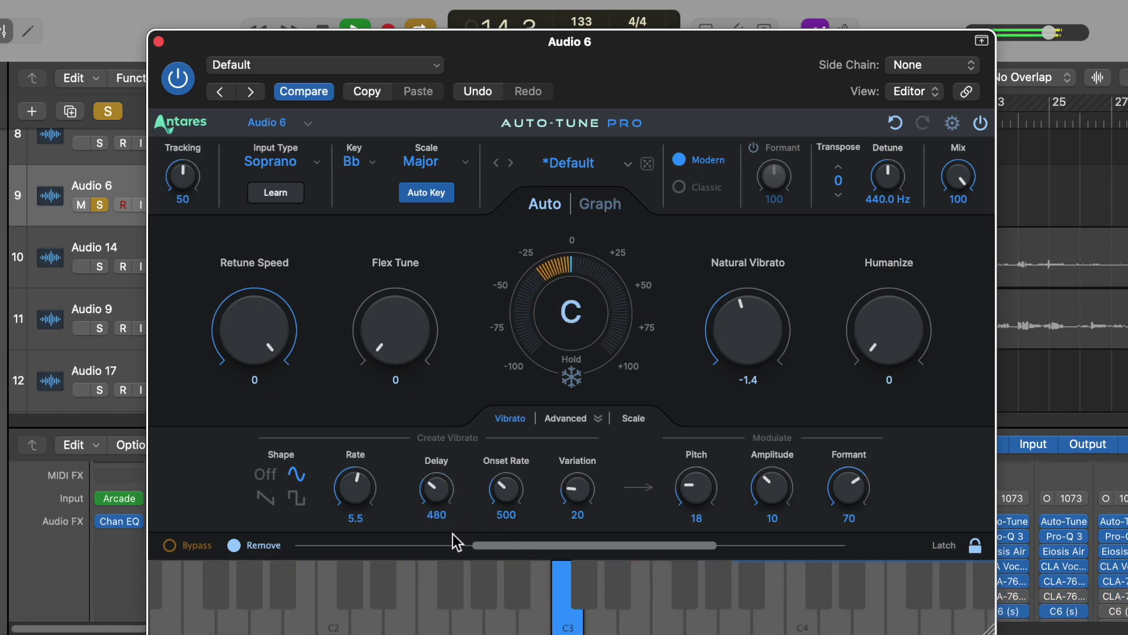
- Set the Create Vibrato Rate to 9.7 and Variation to 32 during playback
drag(355, 511, 315, 368)
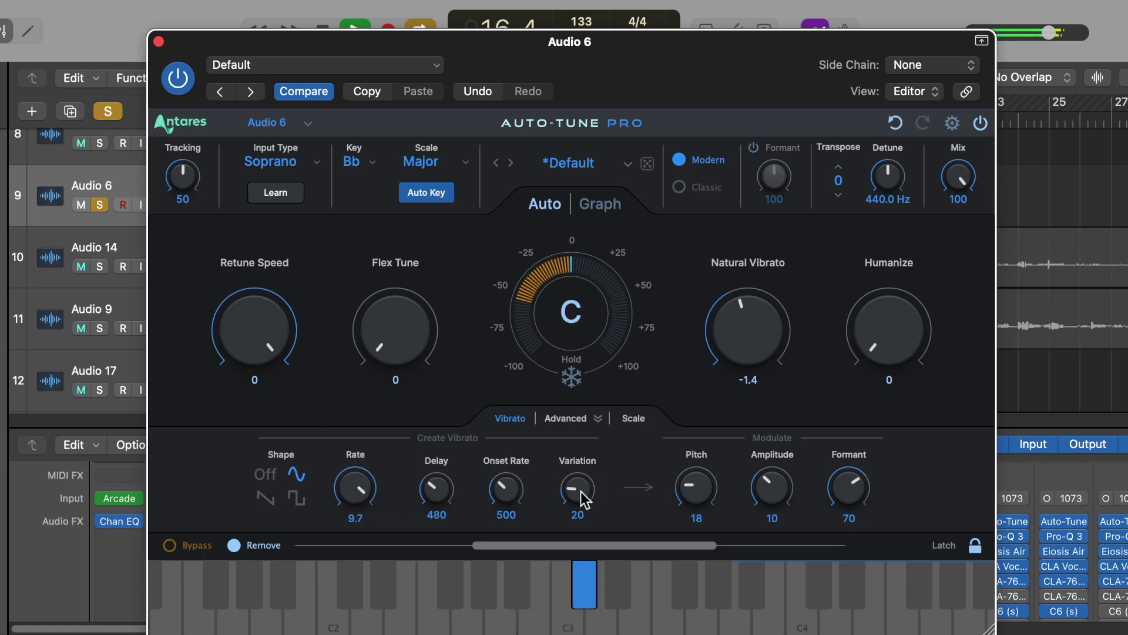
drag(580, 492, 661, 545)
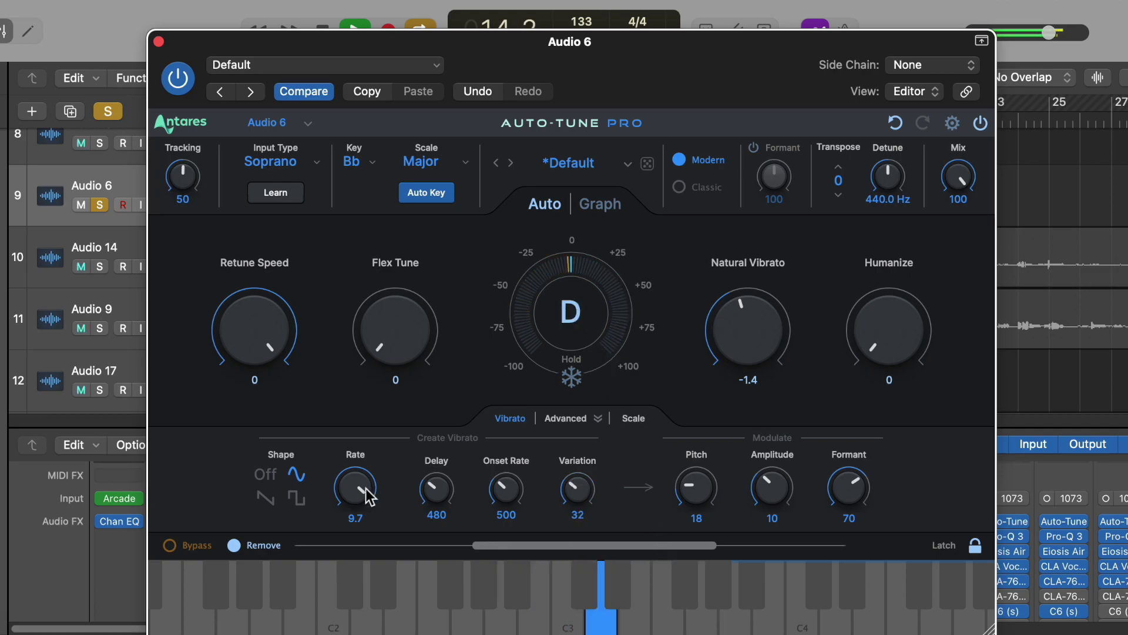
- Audition the Off, sawtooth and square vibrato shapes in turn, and stop playback
click(261, 477)
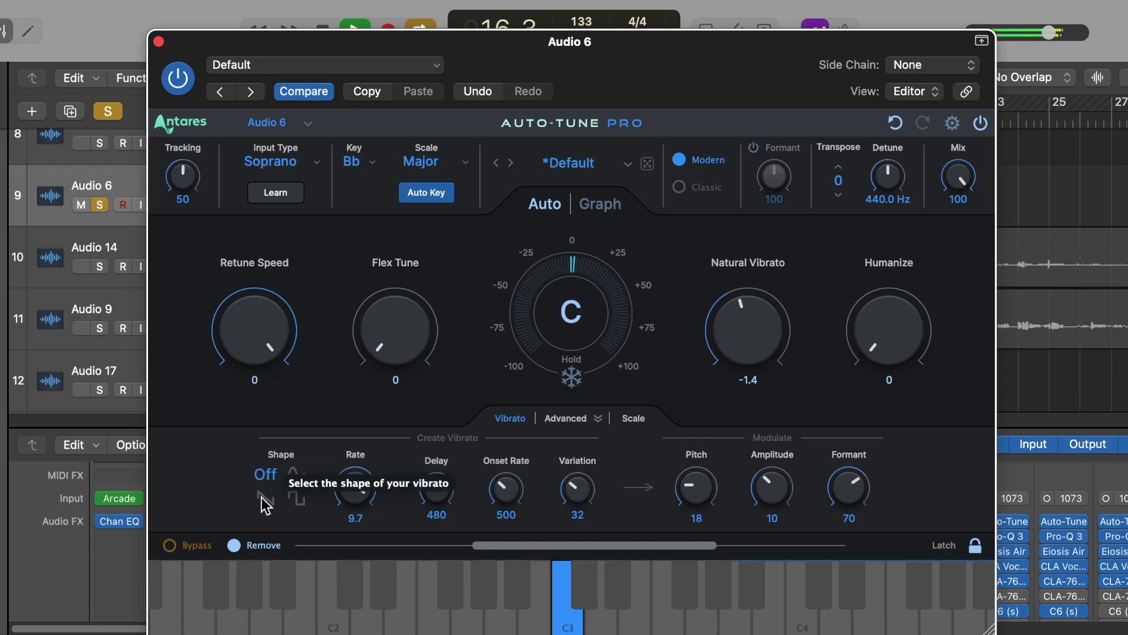
click(265, 499)
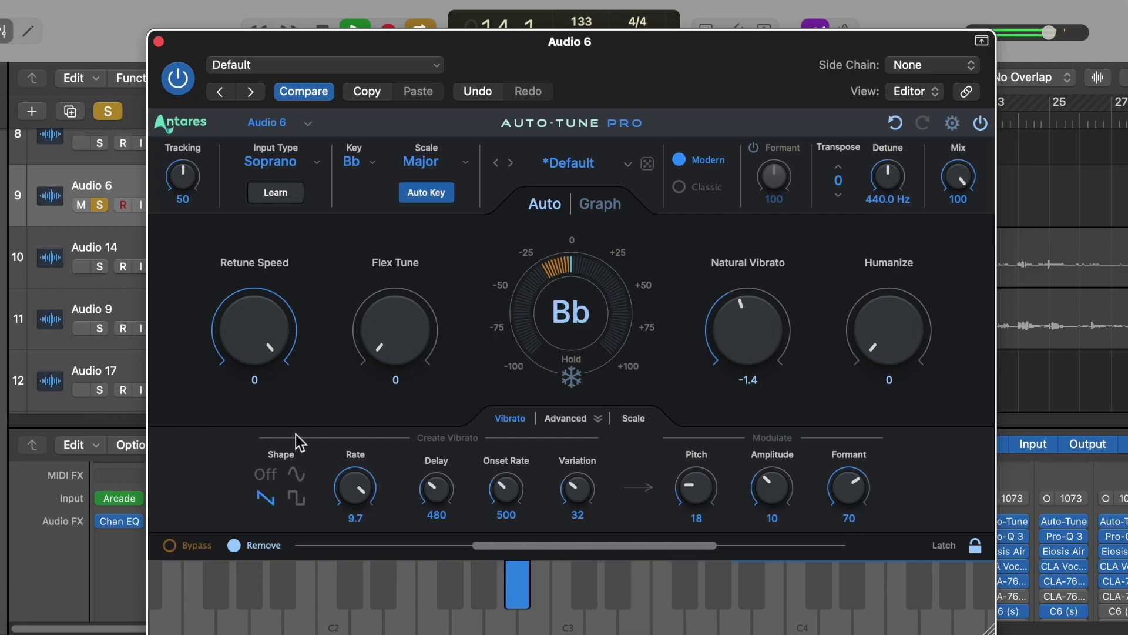
click(301, 496)
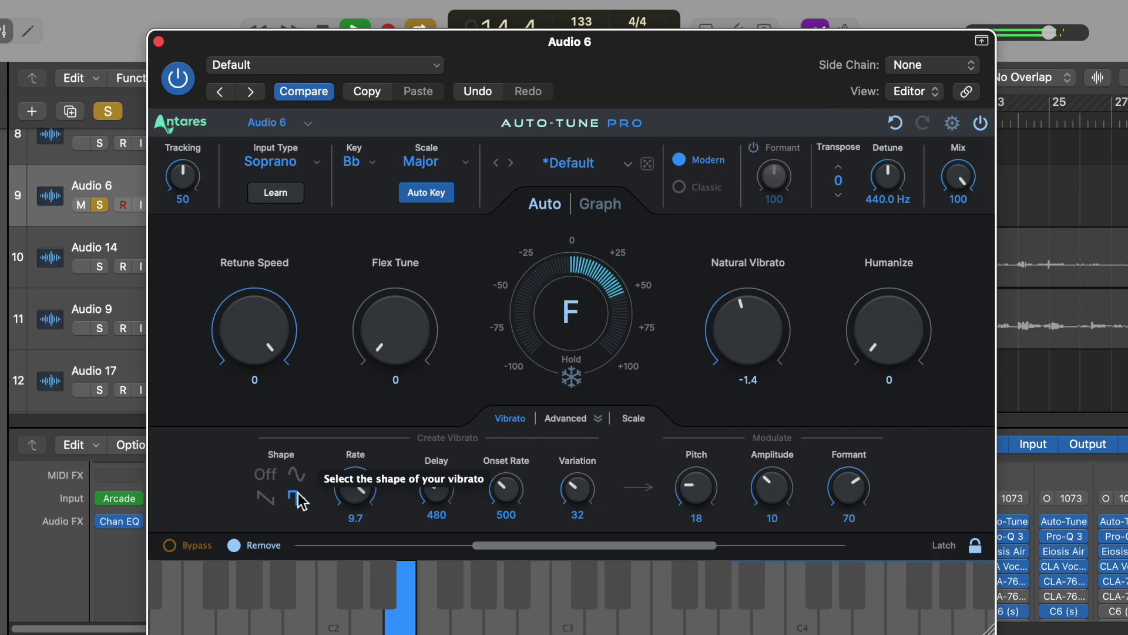
key(space)
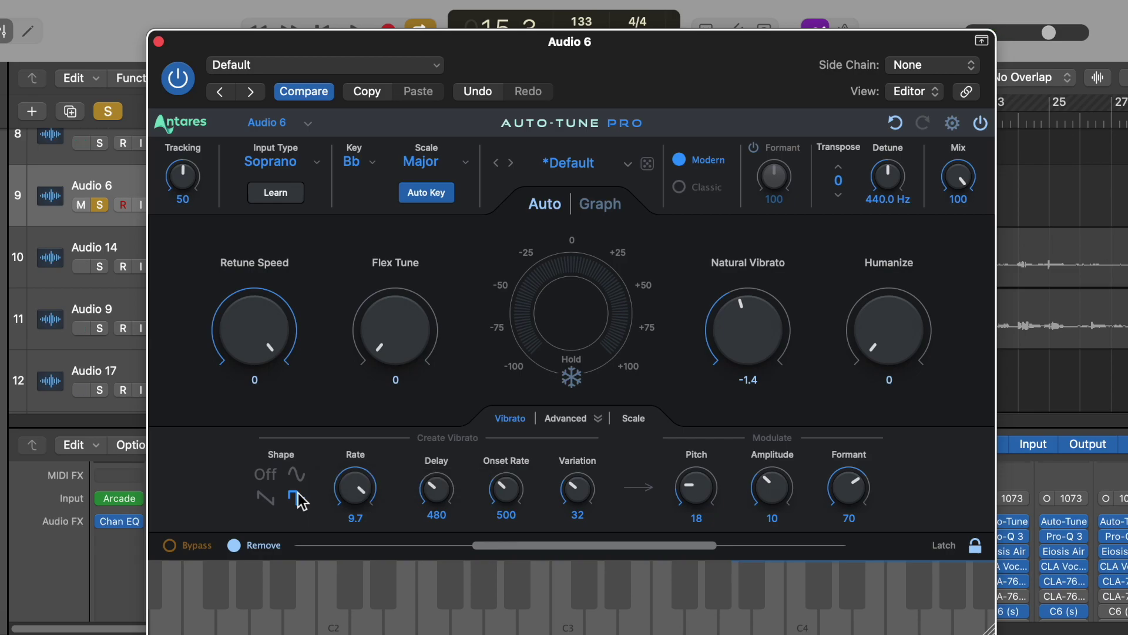
- Compare the sine and square vibrato shapes on the Audio 6 vocal, starting and stopping playback between them
click(301, 470)
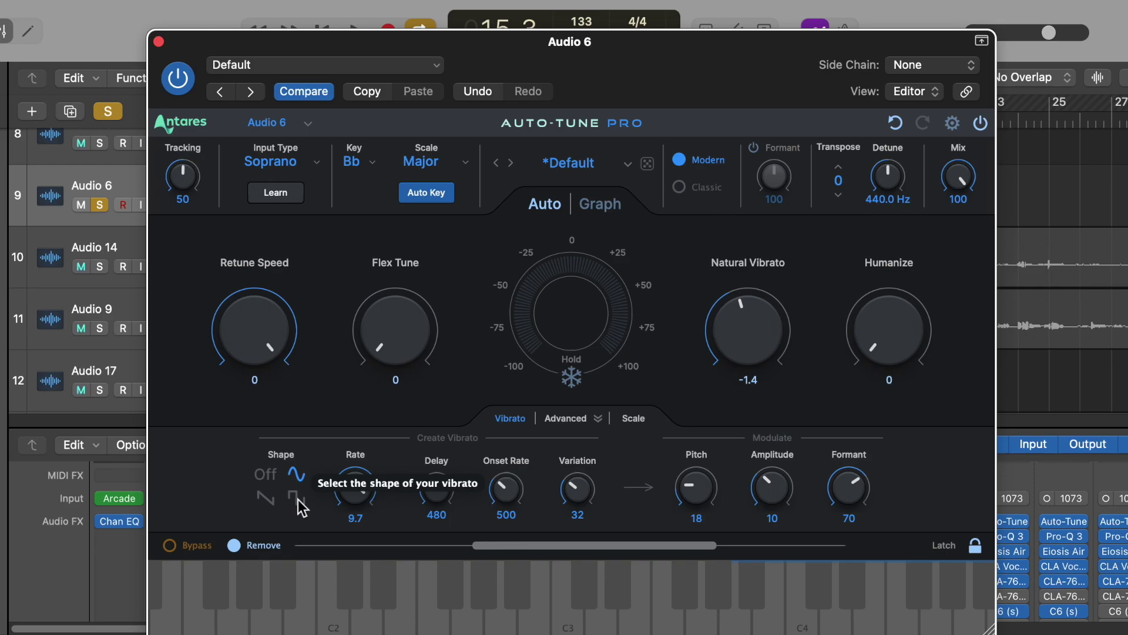
key(space)
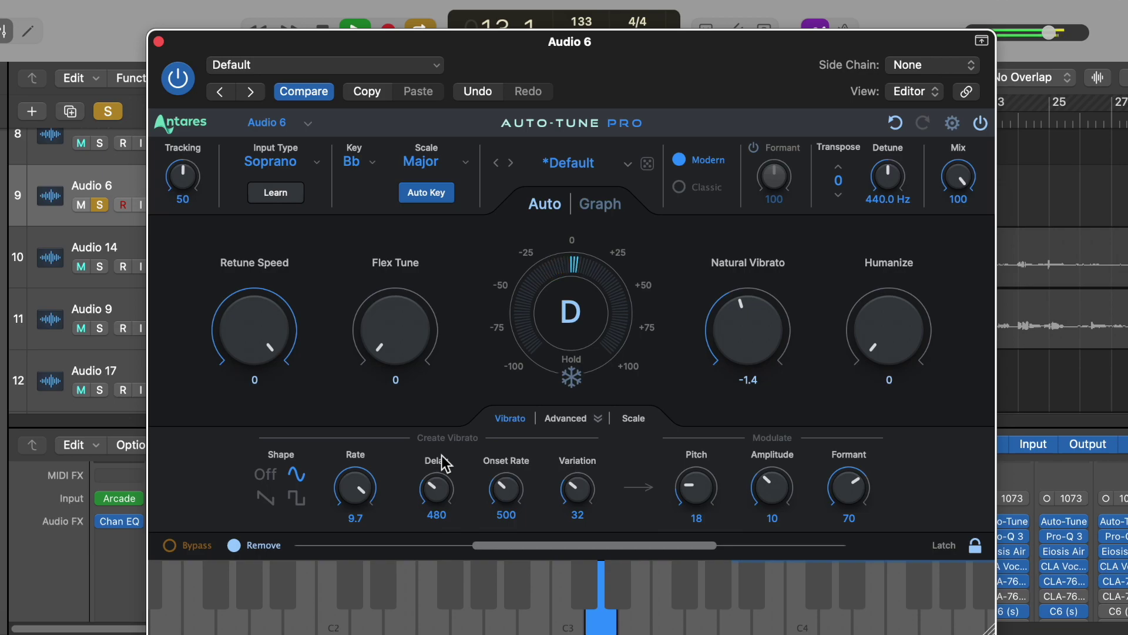
key(space)
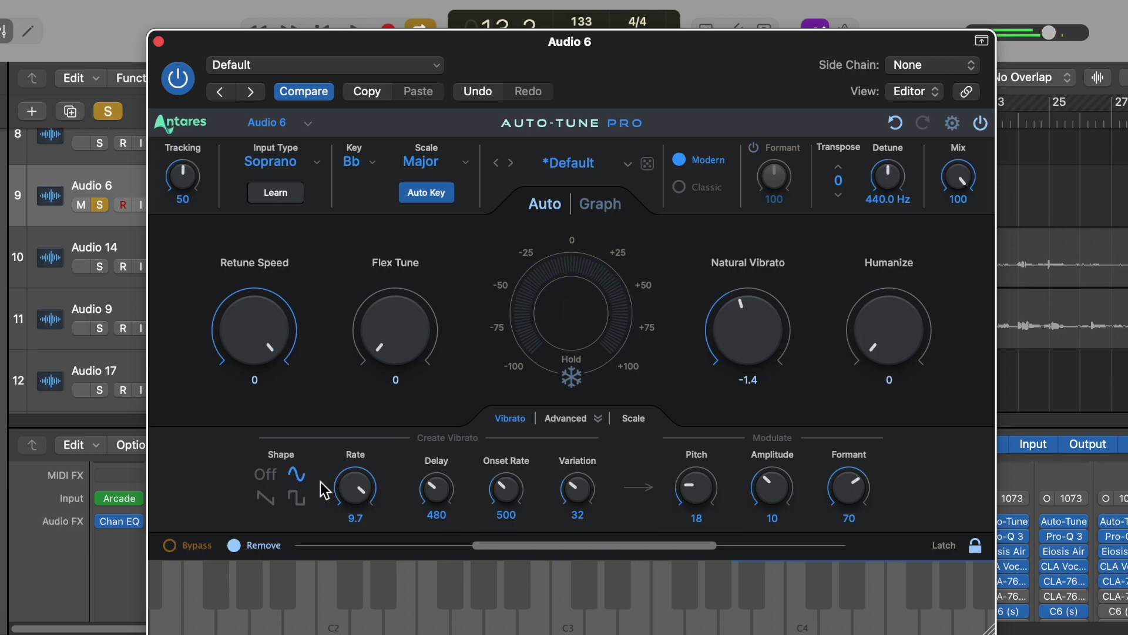
key(space)
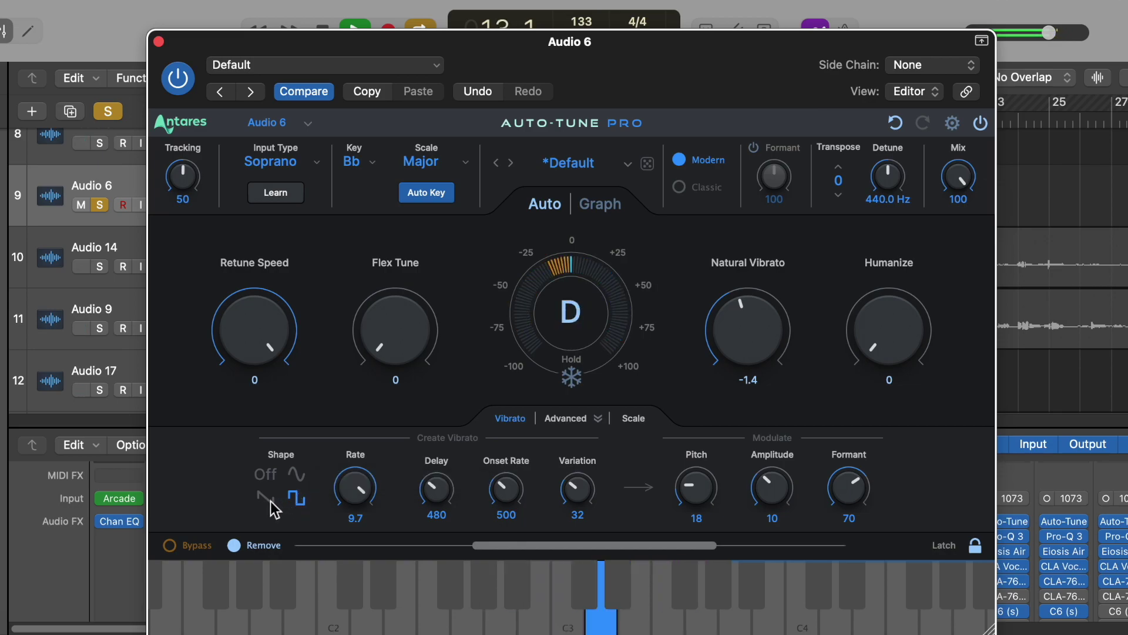
key(space)
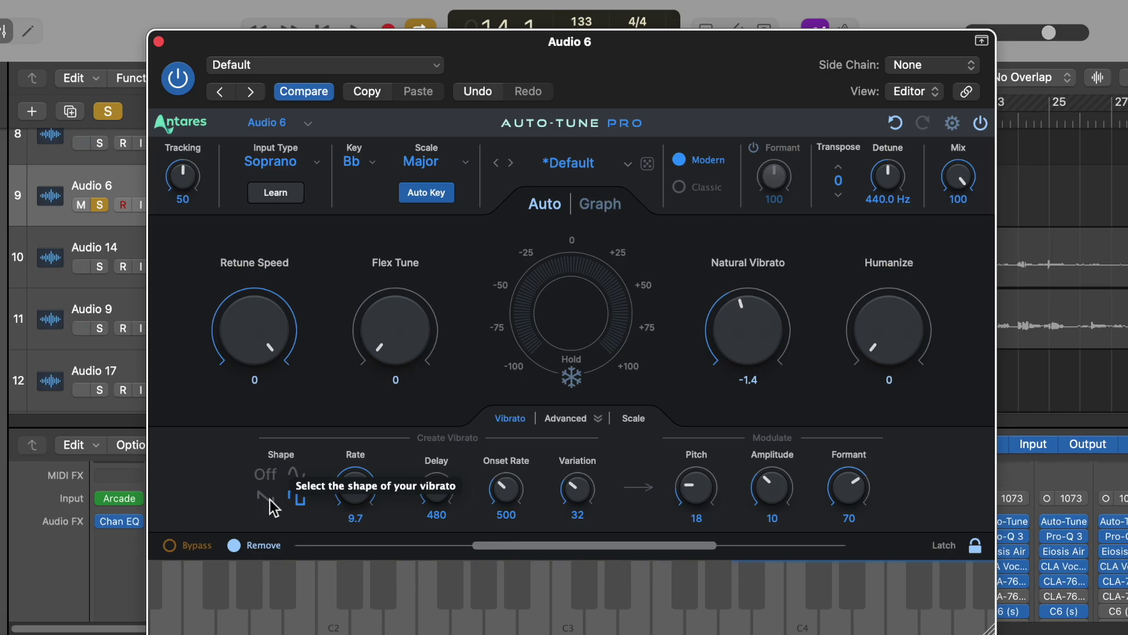
- Audition the sawtooth vibrato shape during playback and return the shape to sine
click(268, 498)
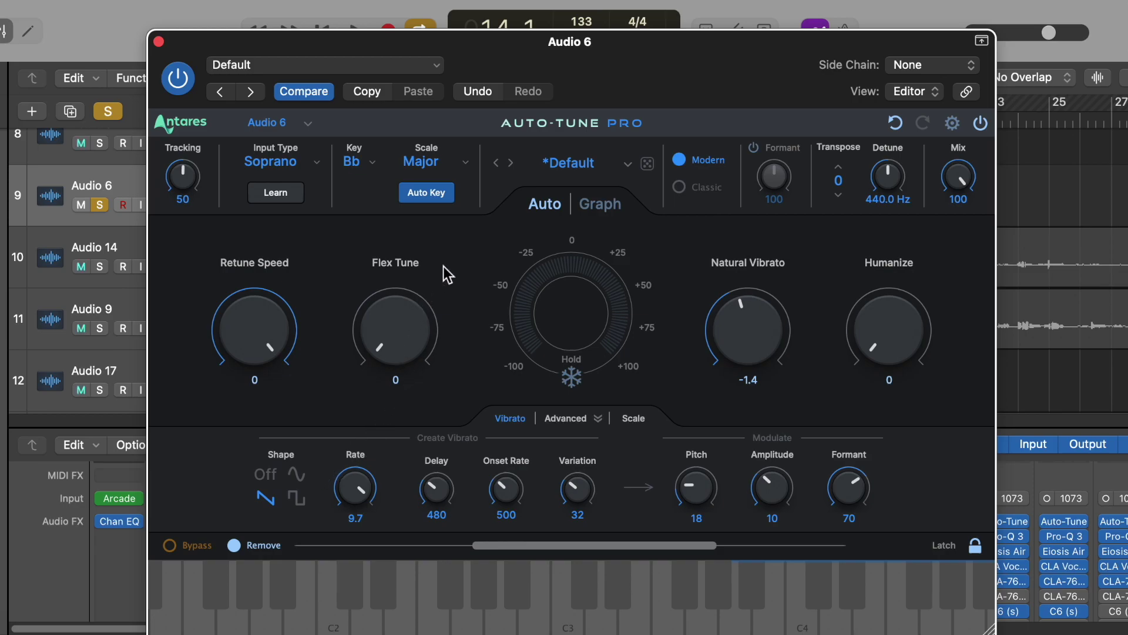
key(space)
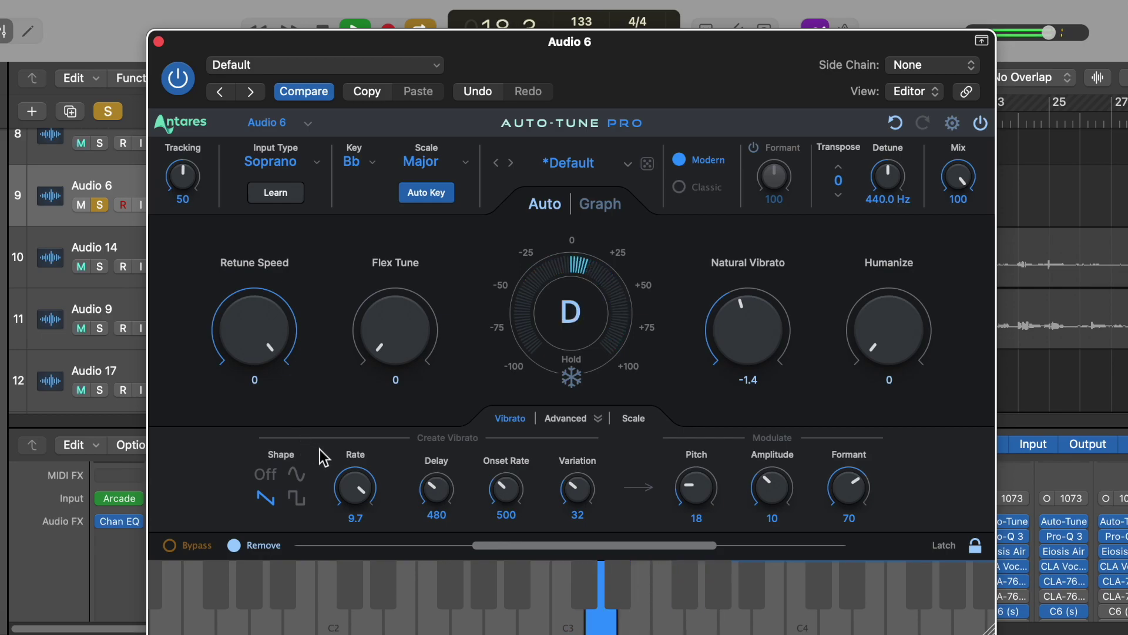
click(299, 476)
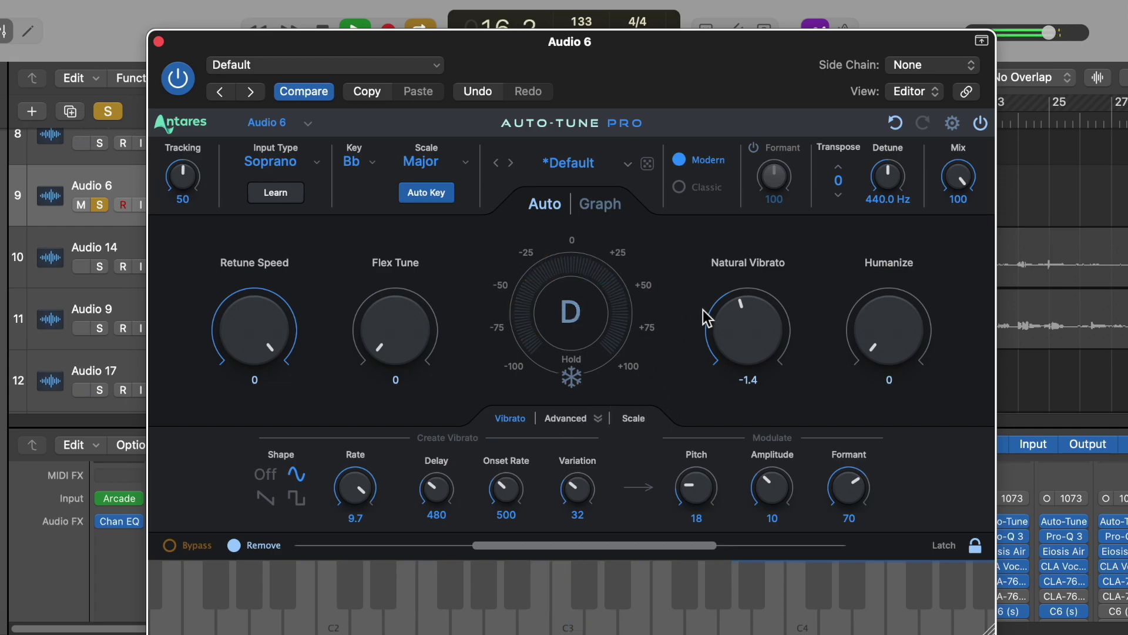
- View Auto-Tune's Graph mode with playback stopped, trying the alternative lower-pane display and returning it to All
click(600, 205)
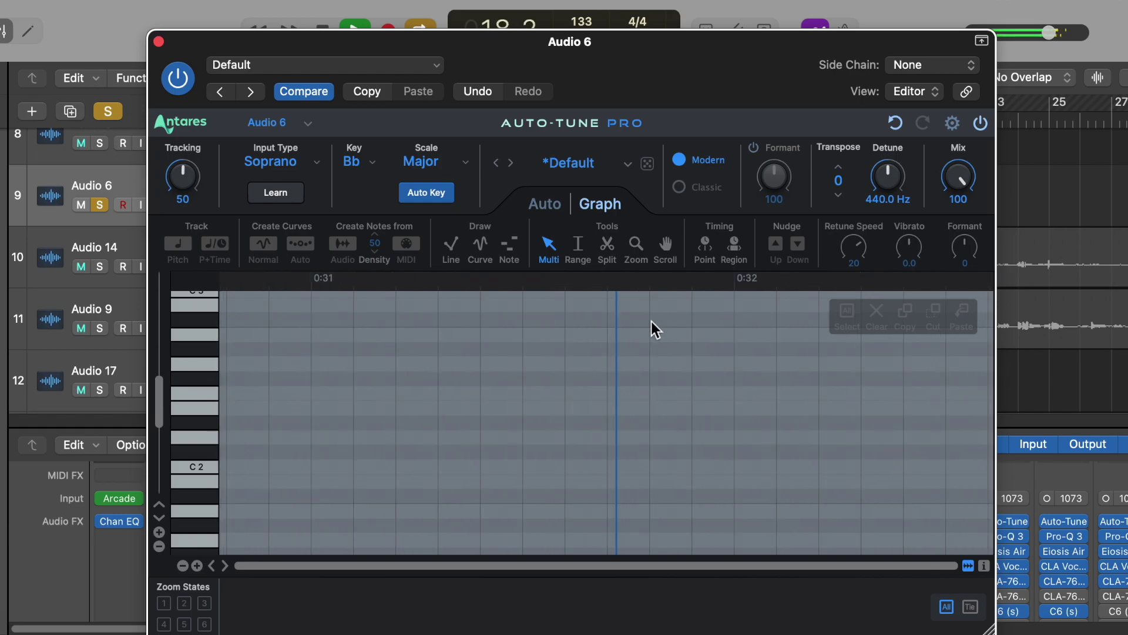
key(space)
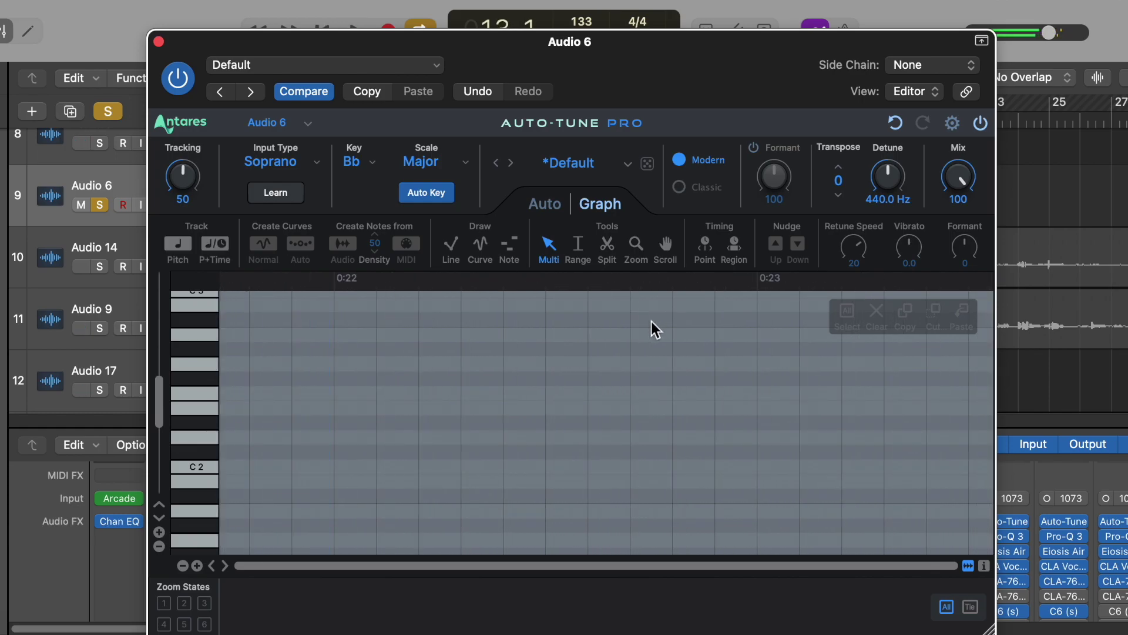
scroll(584, 393, up, 5)
scroll(584, 392, up, 5)
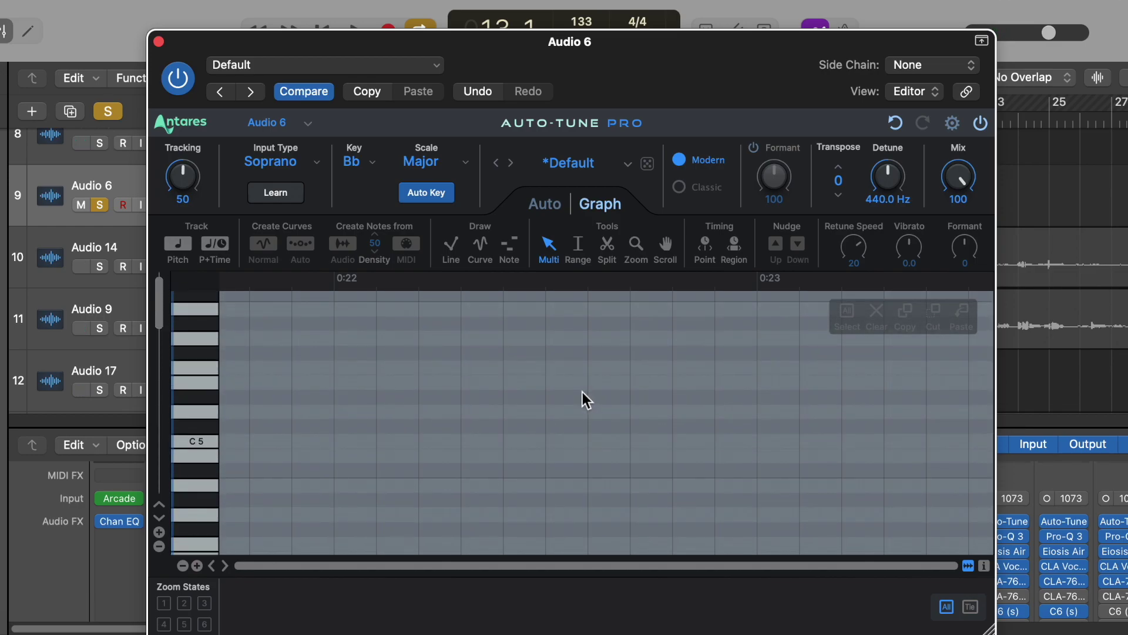
click(968, 606)
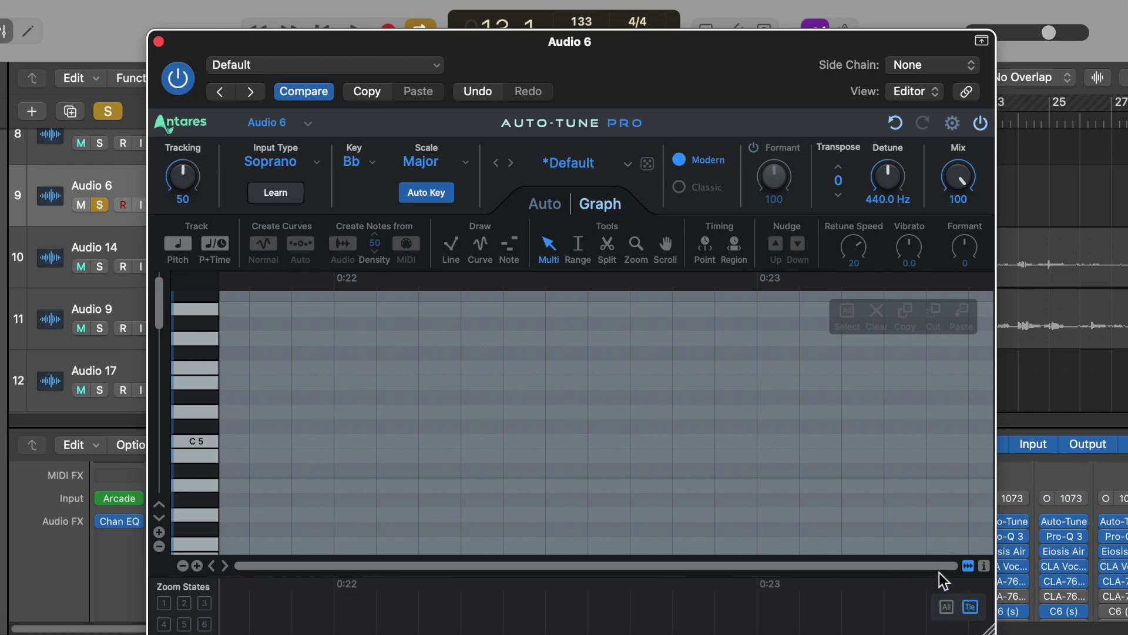
click(947, 606)
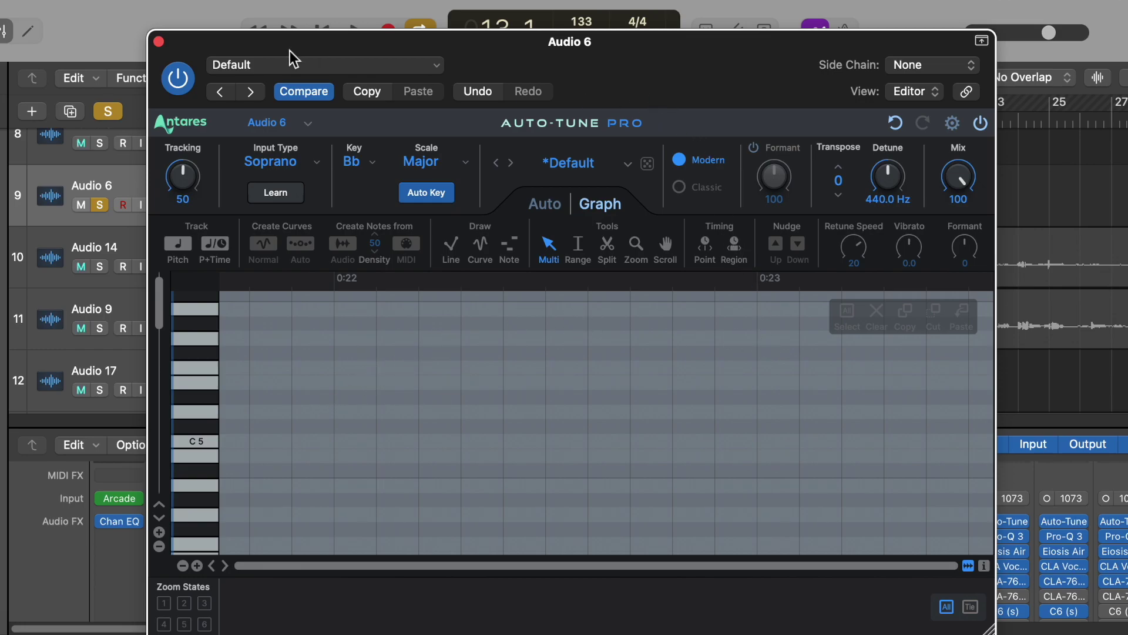
- Close the Auto-Tune plug-in window and enable Flex on the Audio 6 track
drag(273, 44, 337, 54)
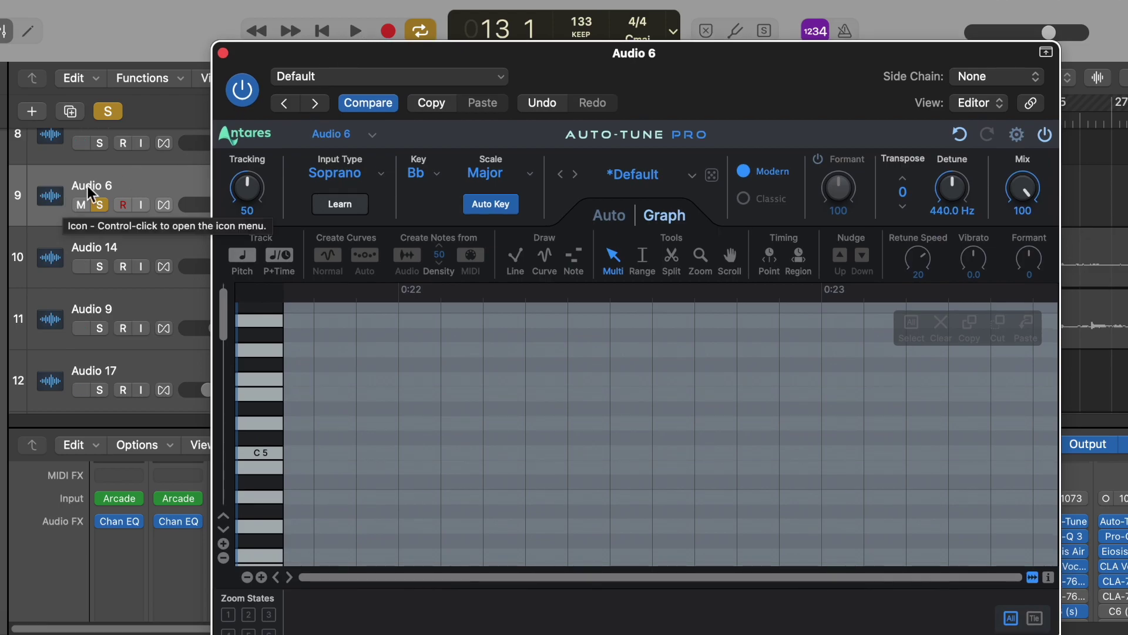
click(223, 53)
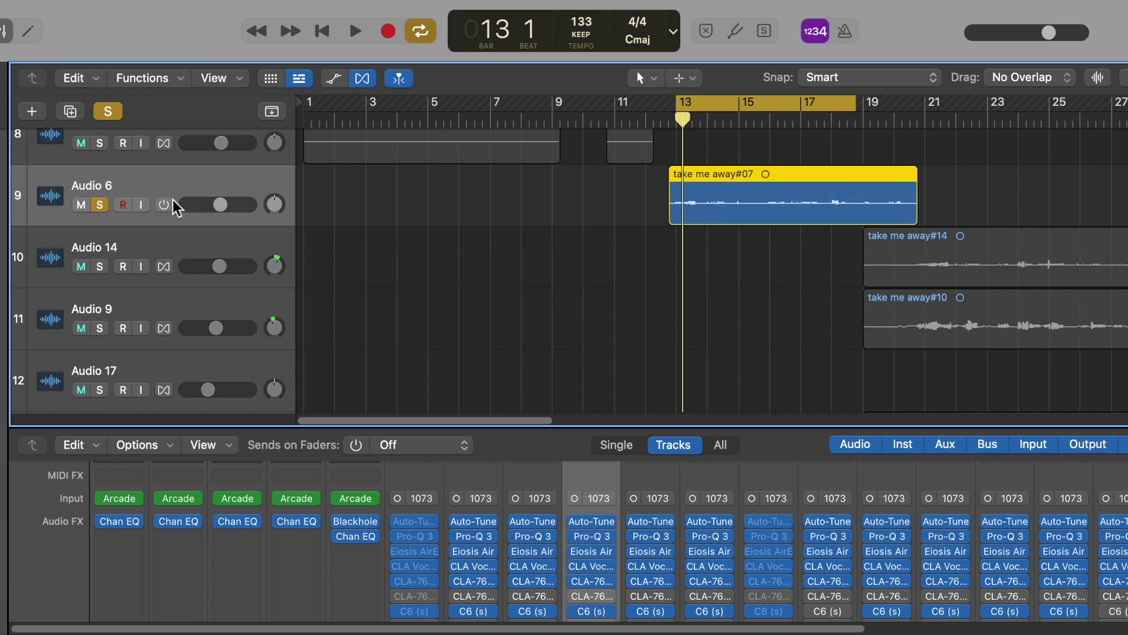
click(165, 206)
- Open the track editor for Audio 6, enlarge it and set its Flex mode to Flex Pitch
drag(521, 432, 448, 275)
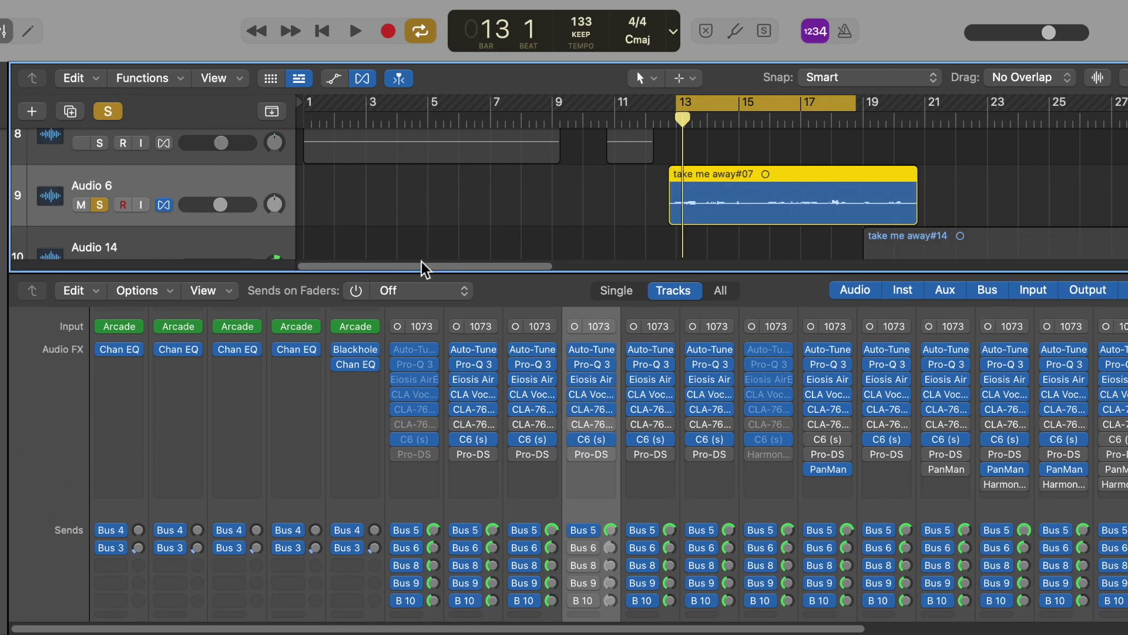
click(27, 32)
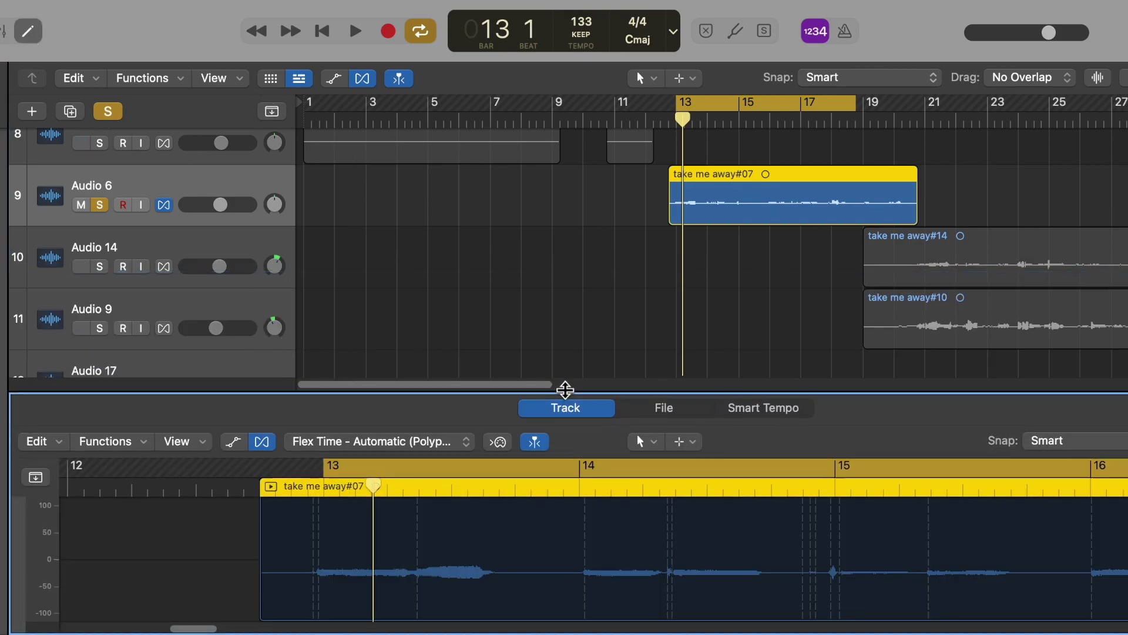
drag(563, 391, 523, 76)
click(416, 197)
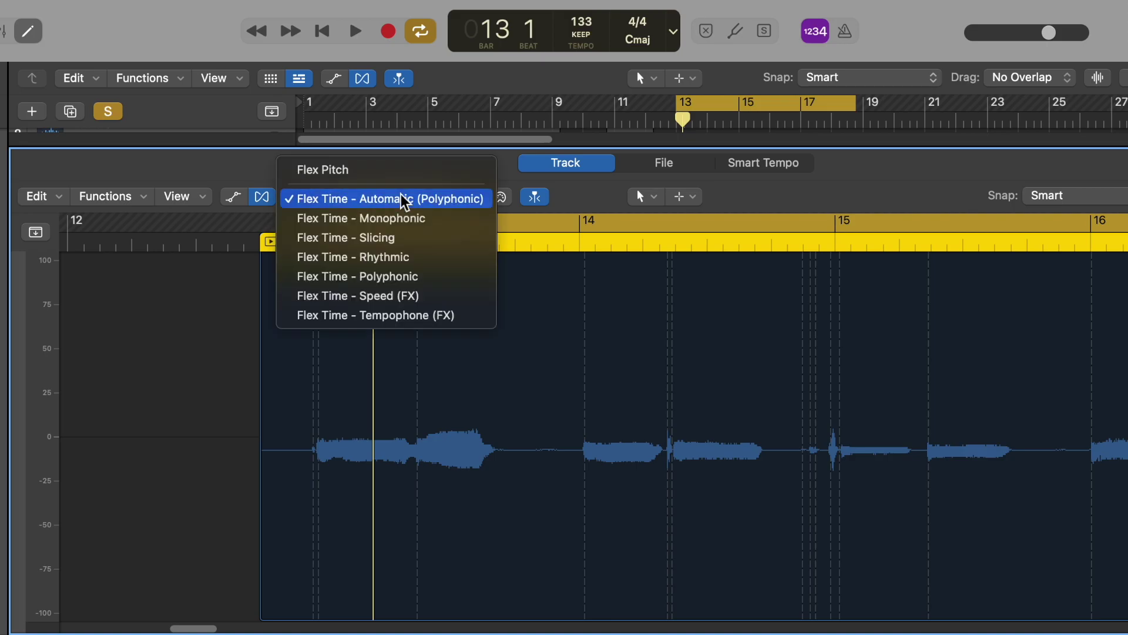
click(391, 173)
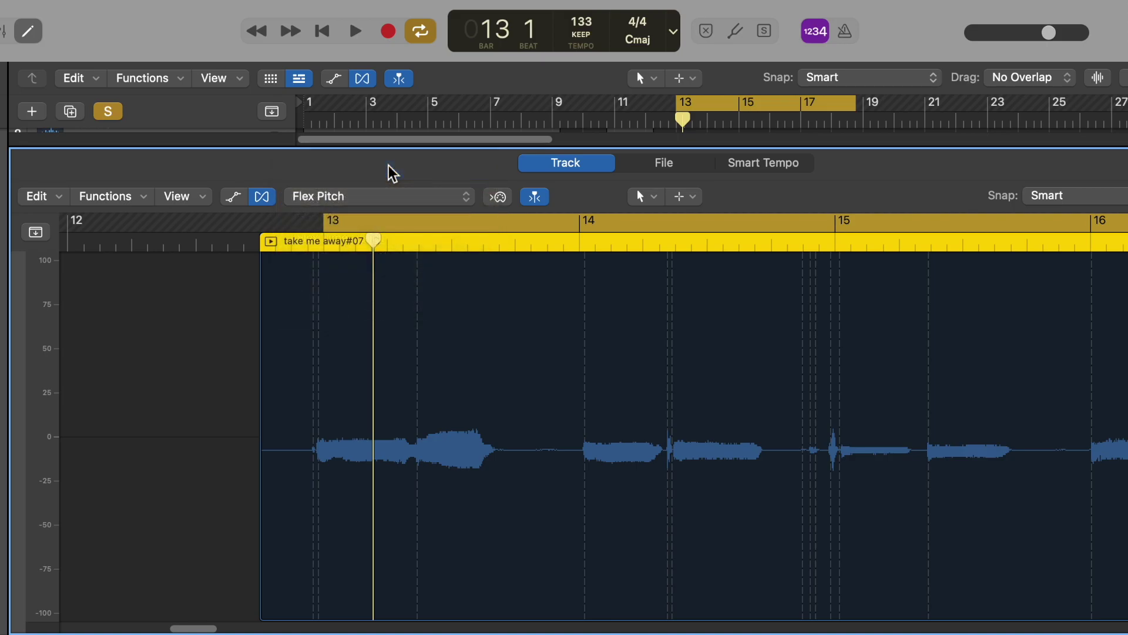
- Examine the Flex Pitch notes and pitch curves of the take me away#07 region from bar 13 to bar 16
scroll(650, 438, down, 15)
scroll(652, 438, down, 5)
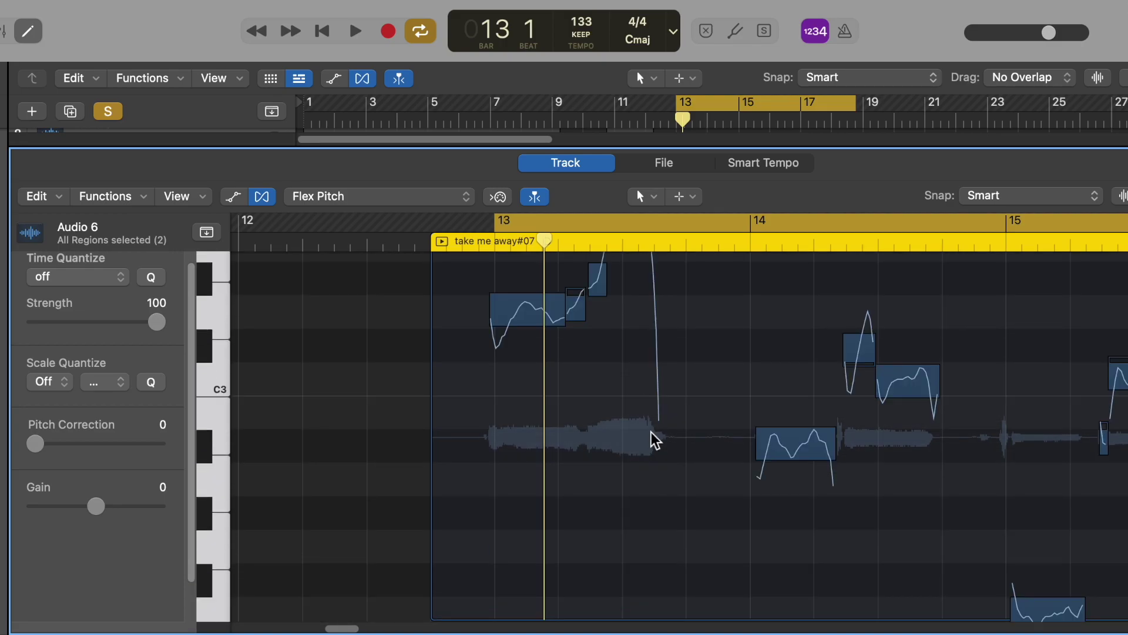
mouse_move(357, 630)
mouse_down()
mouse_move(387, 630)
mouse_move(345, 628)
mouse_up()
drag(544, 336, 545, 336)
click(548, 302)
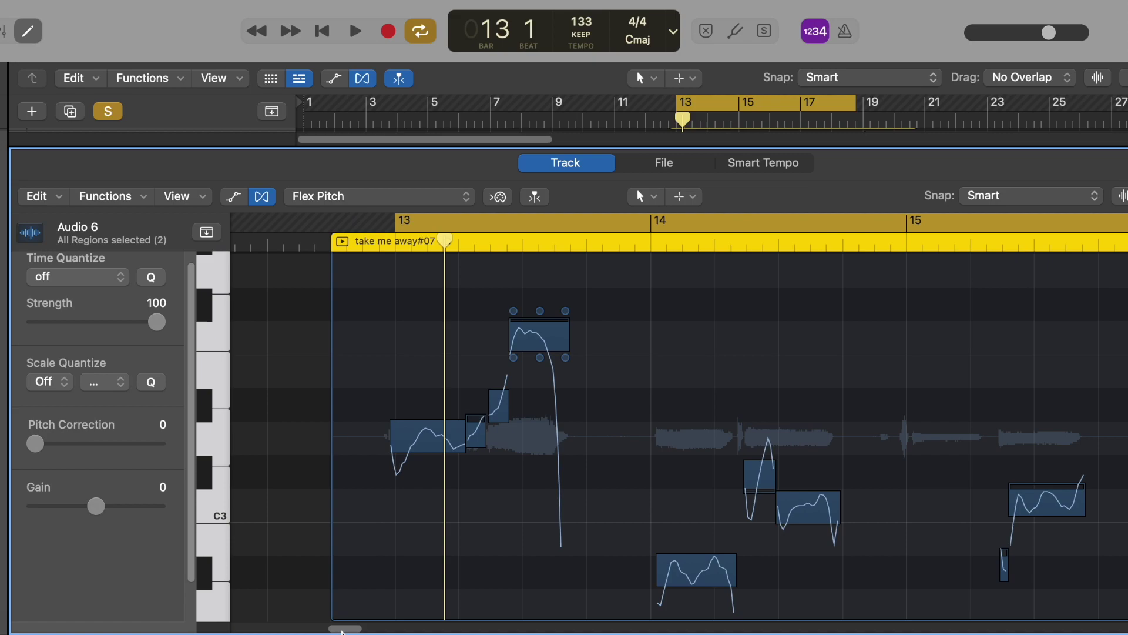
scroll(342, 631, left, 10)
scroll(342, 632, right, 10)
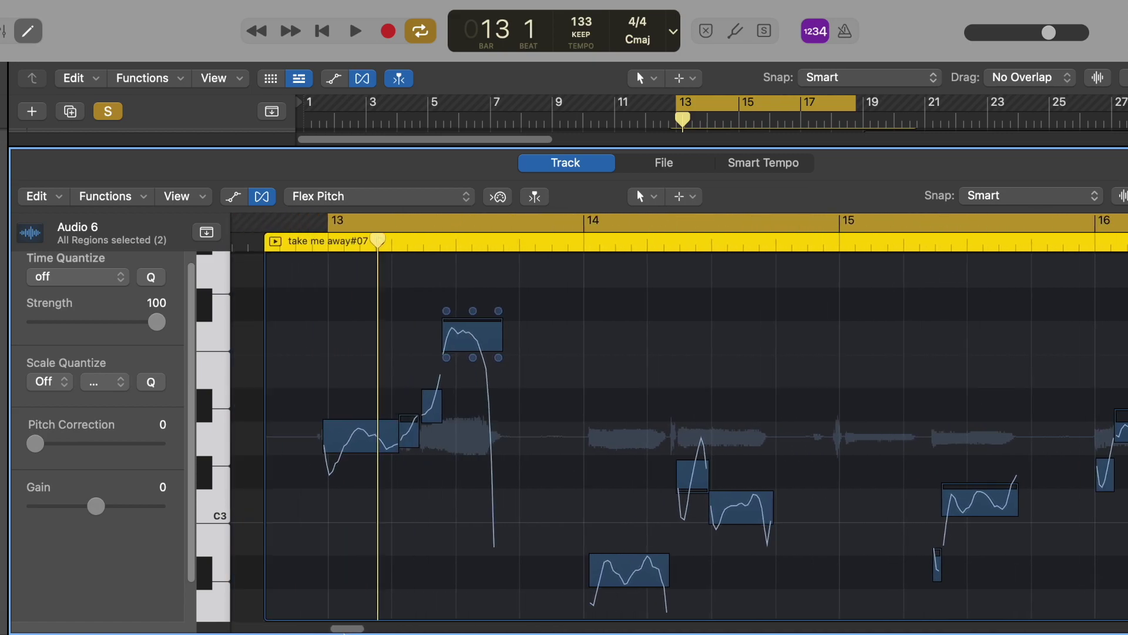
scroll(344, 629, left, 2)
scroll(343, 629, left, 1)
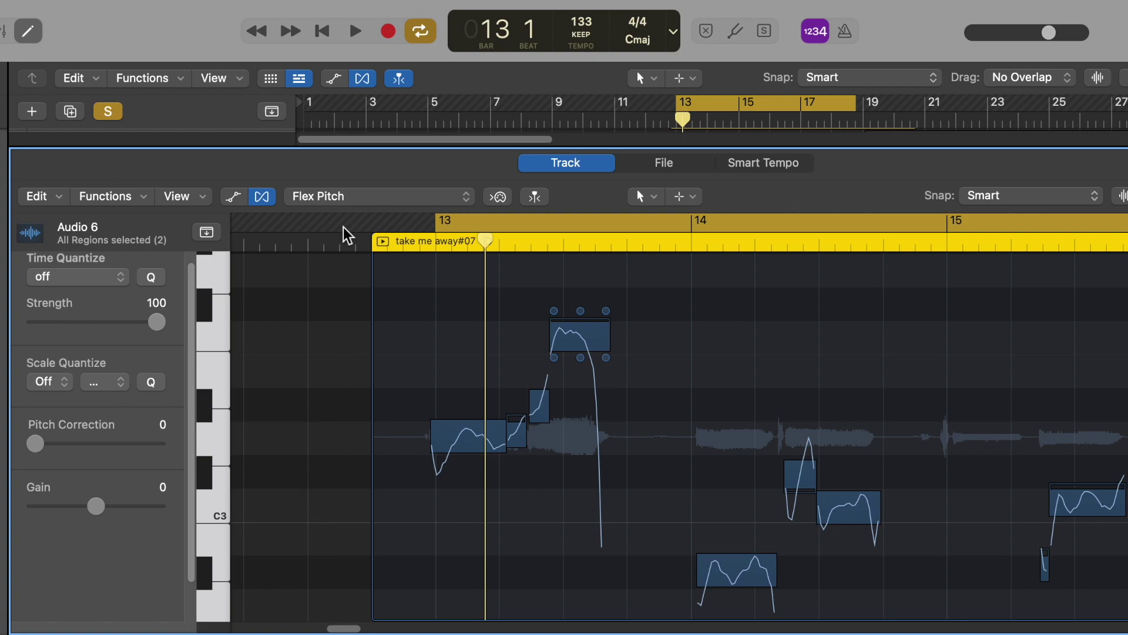
- Look through the Audio 6 editor up to about bar 19 and shrink it to show more tracks in the arrangement
drag(318, 149, 448, 355)
drag(356, 629, 382, 625)
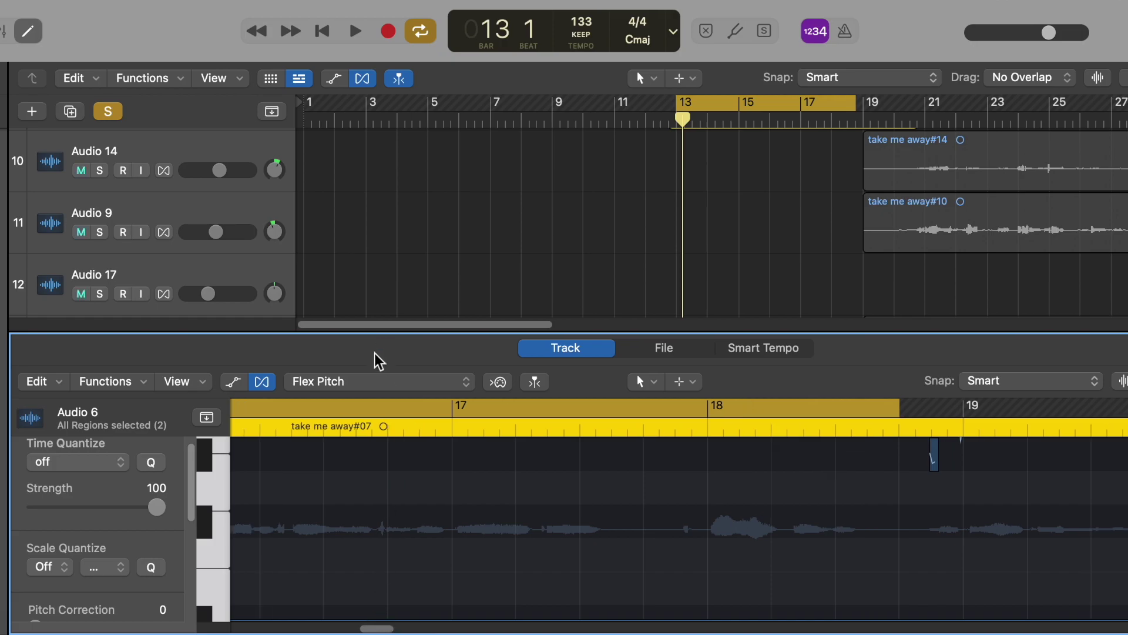
drag(385, 332, 438, 511)
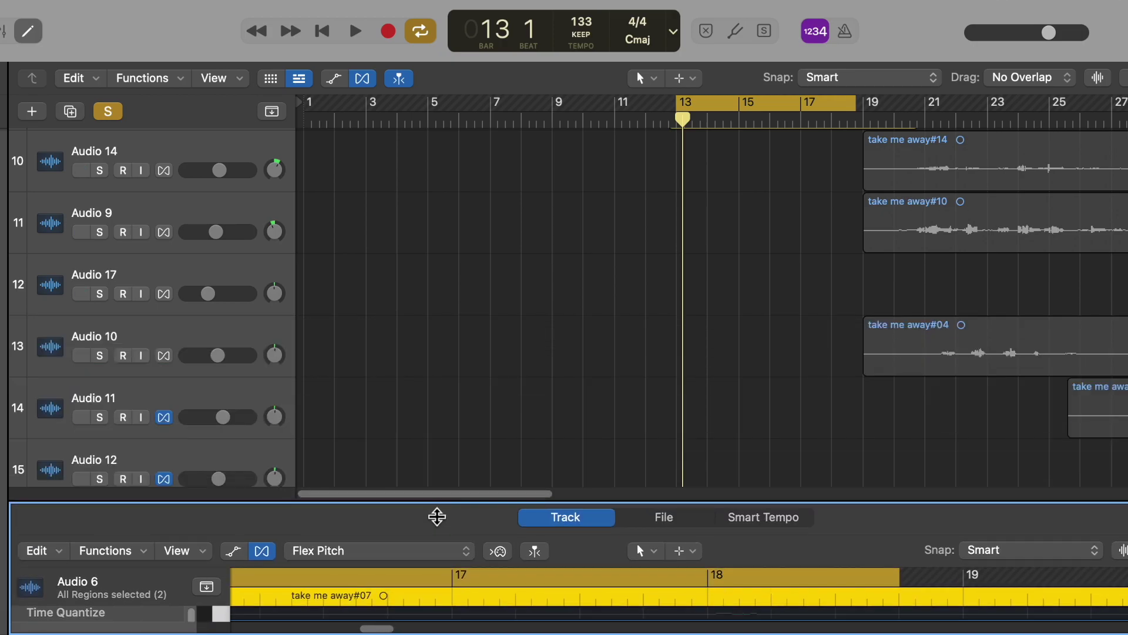
- Enlarge the Flex Pitch editor and look through the arrangement's tracks back to the take me away#07 region on Audio 6
scroll(597, 272, down, 10)
drag(525, 504, 516, 354)
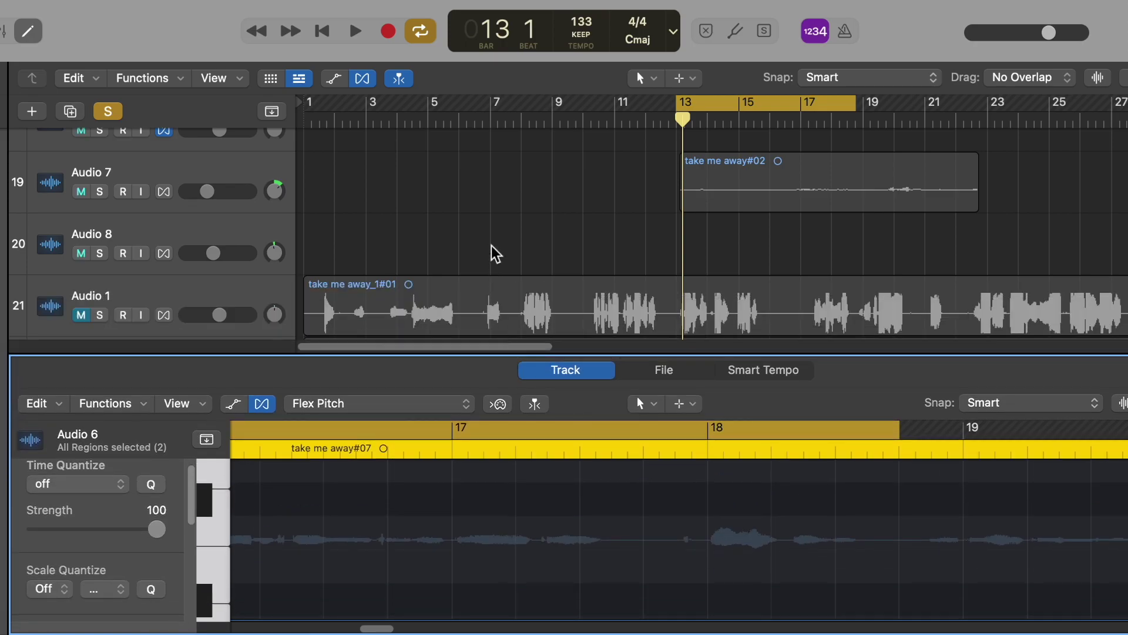
scroll(494, 252, up, 15)
scroll(492, 253, down, 5)
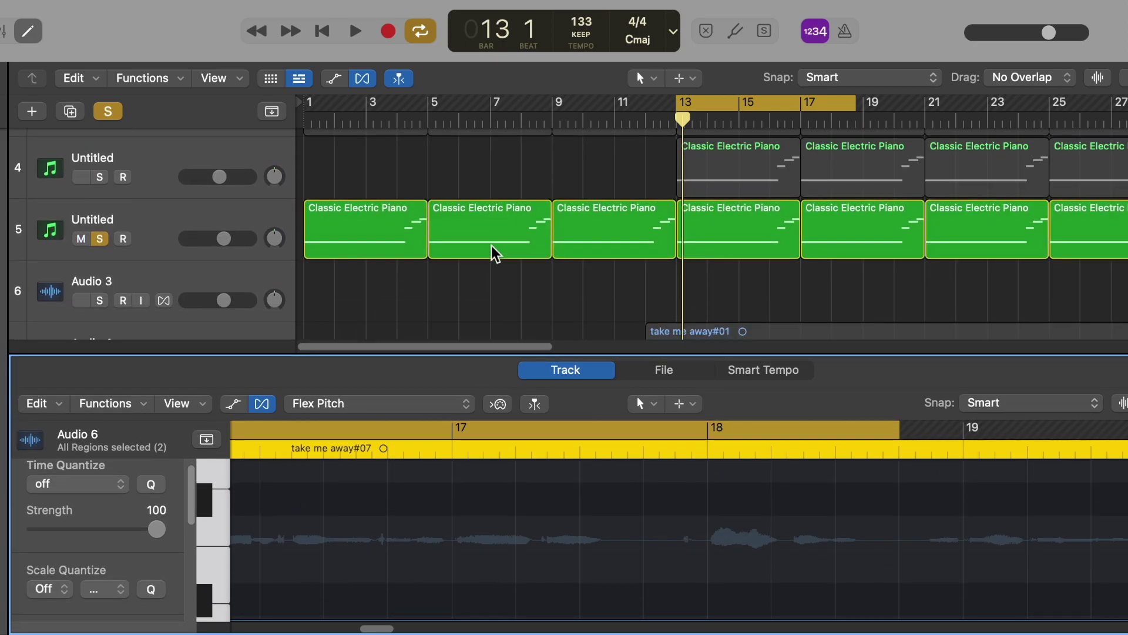
scroll(222, 294, down, 6)
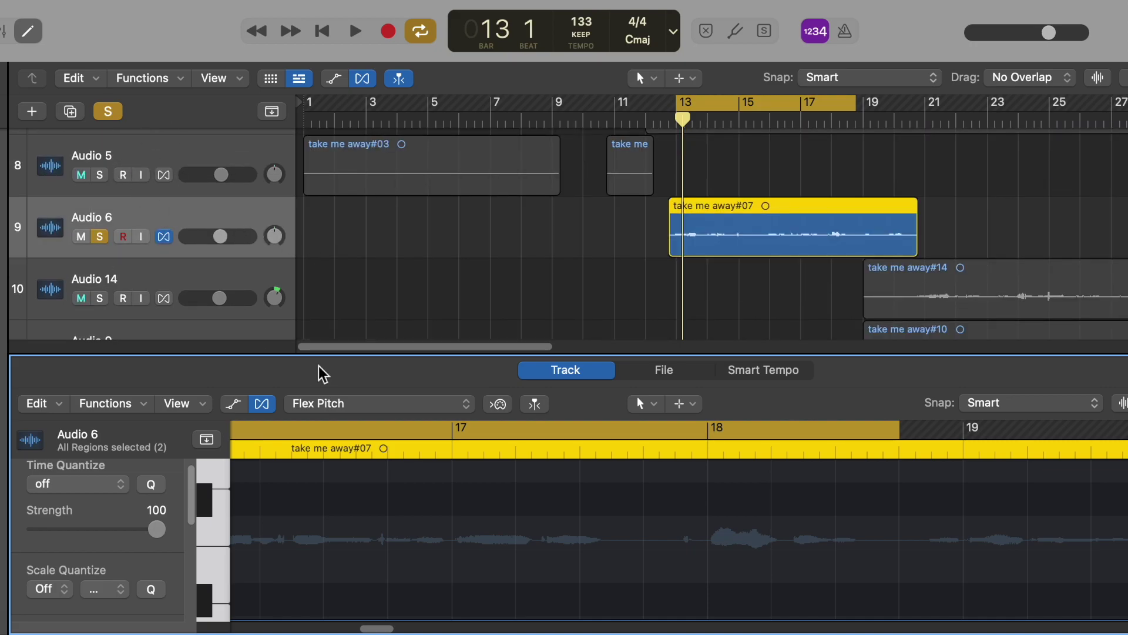
- Replace the Audio 6 editor with the mixer, reopen Auto-Tune on the Audio 6 channel and switch it to Auto mode
click(5, 30)
click(28, 31)
click(5, 30)
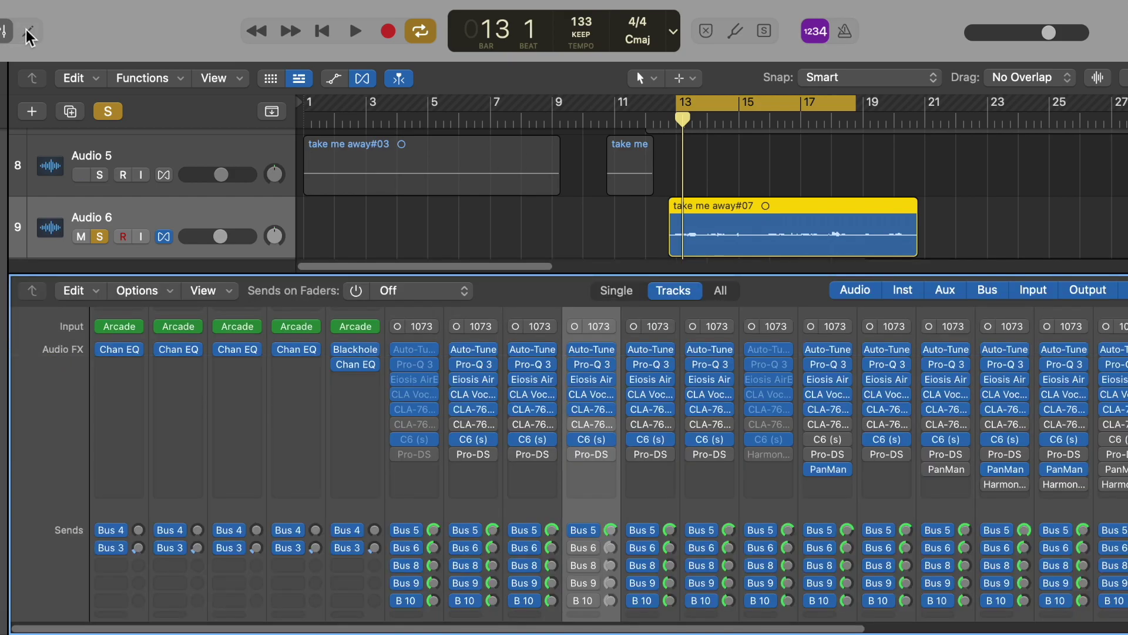
click(600, 349)
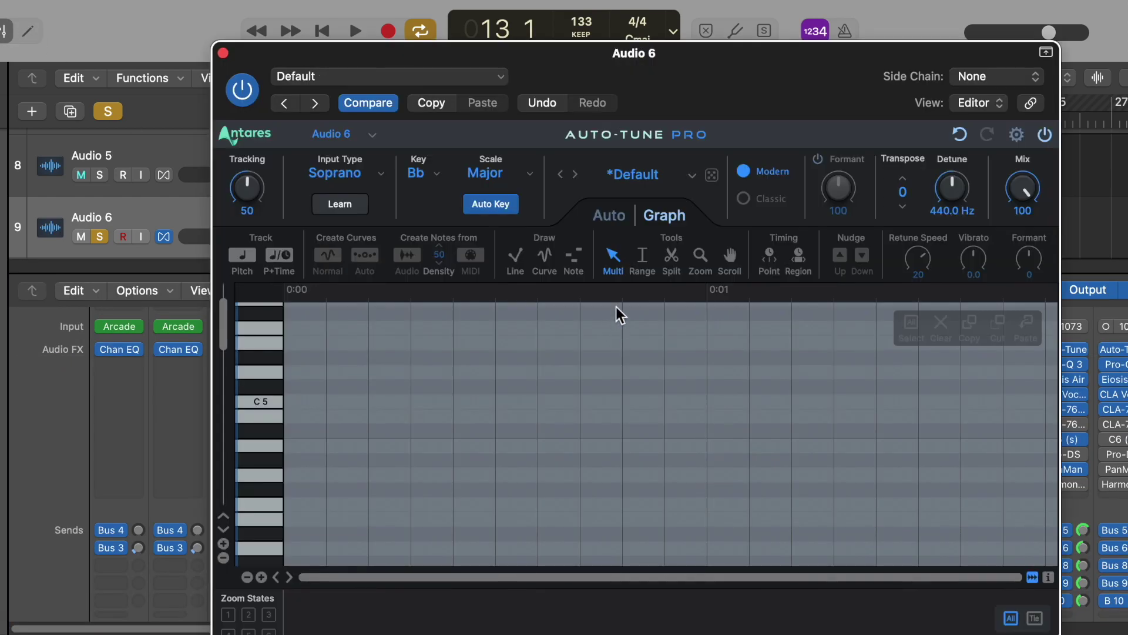
click(608, 216)
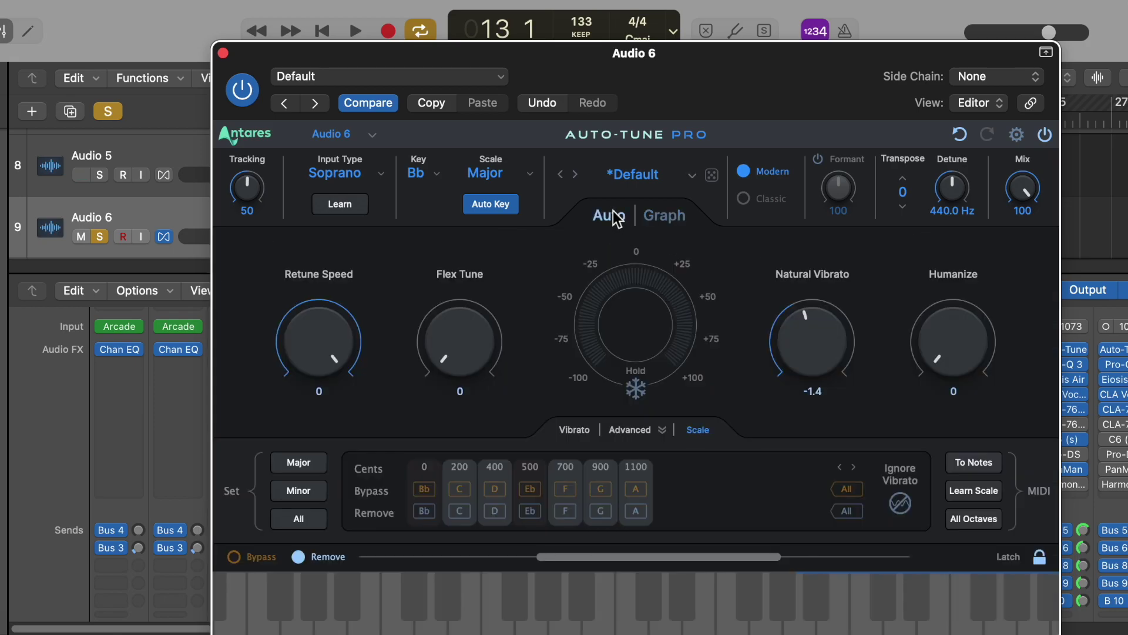
- Reposition the Auto-Tune window over the arrangement and hide its plug-in header
drag(767, 103, 721, 69)
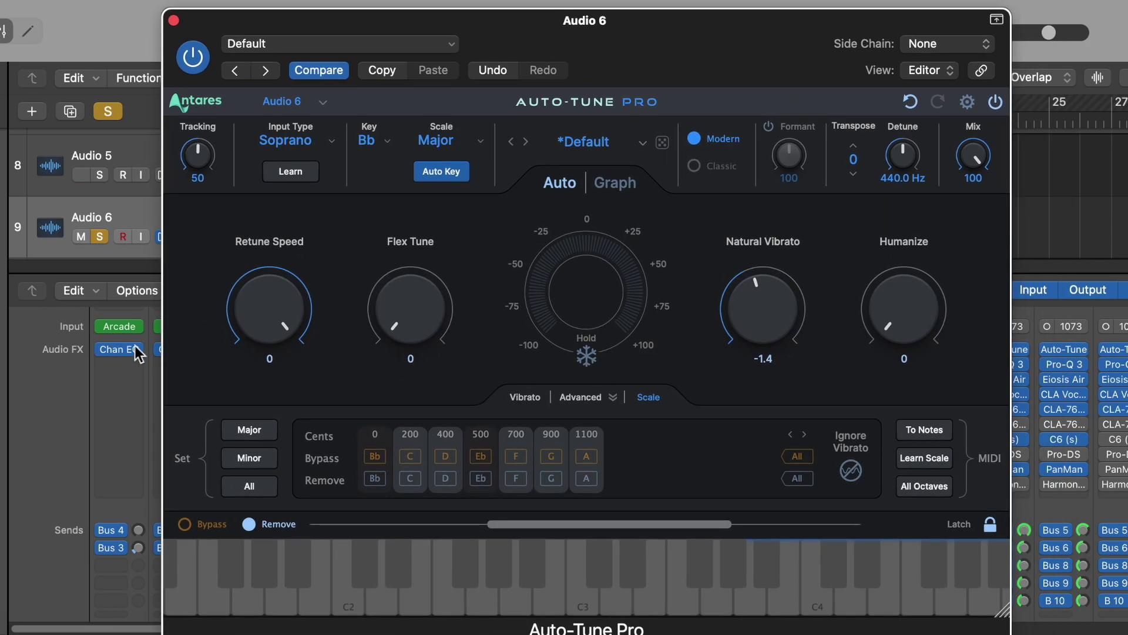
drag(688, 33, 553, 148)
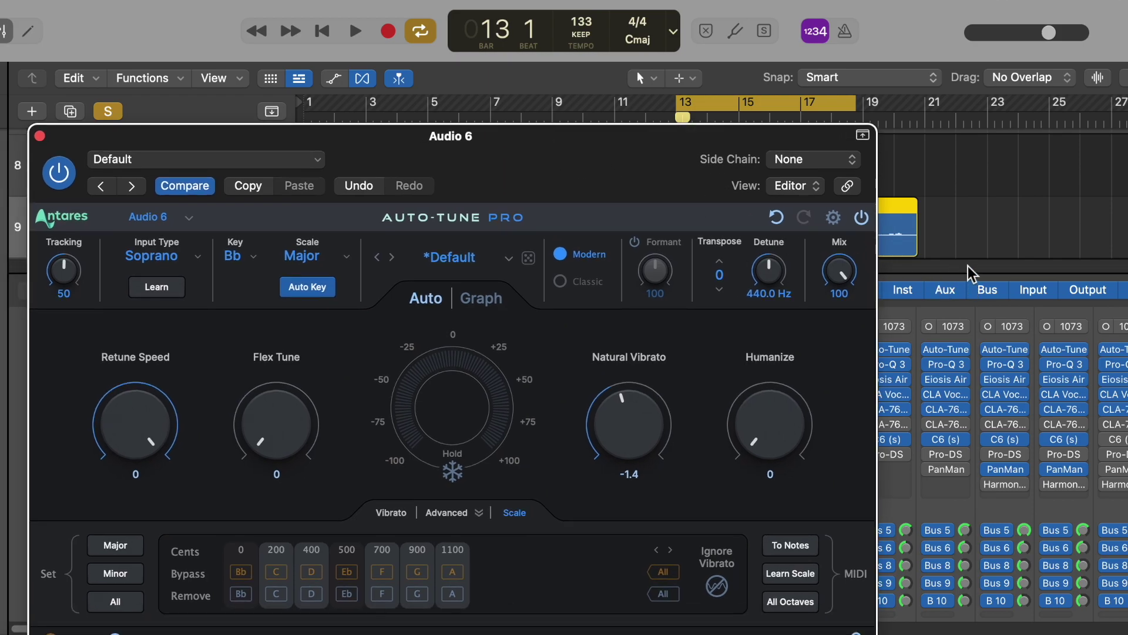
click(999, 235)
scroll(999, 194, down, 3)
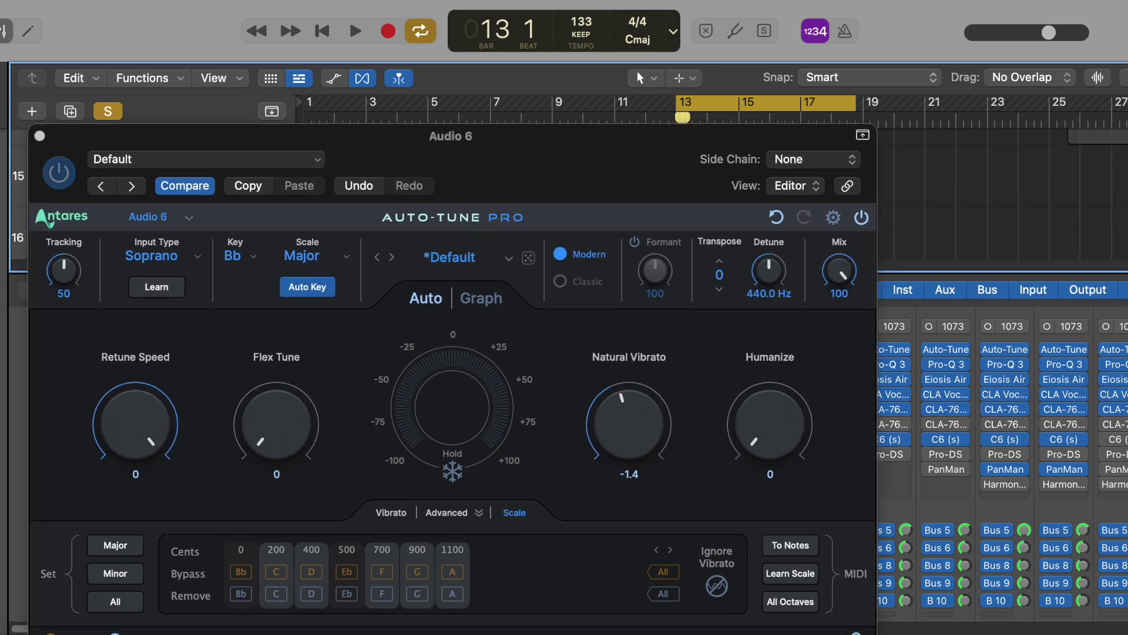
drag(652, 183, 780, 98)
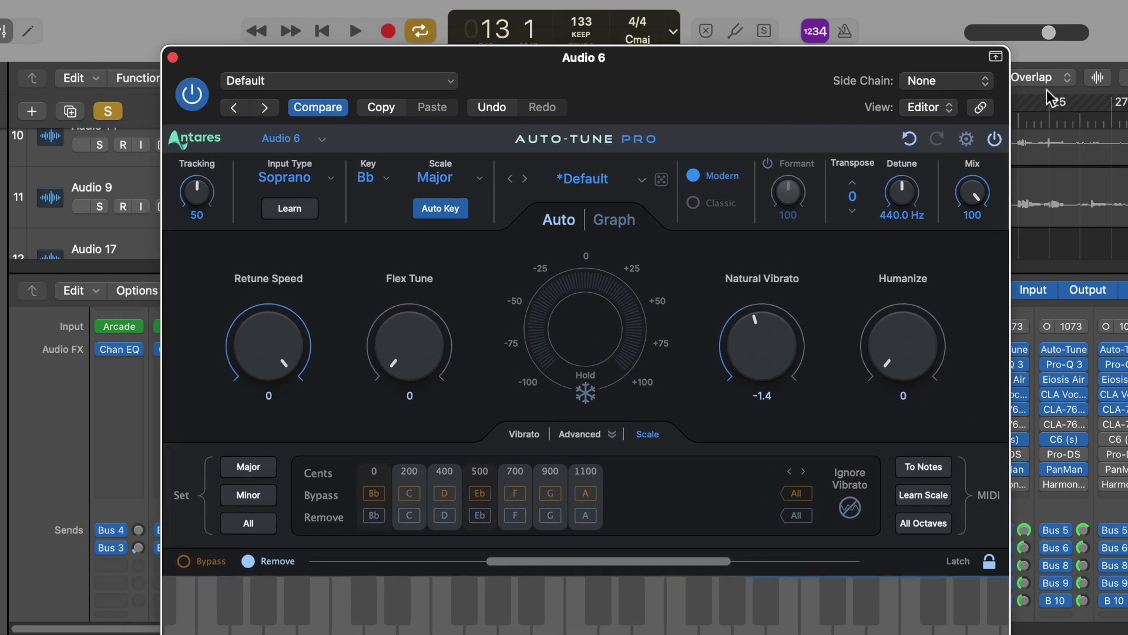
click(997, 57)
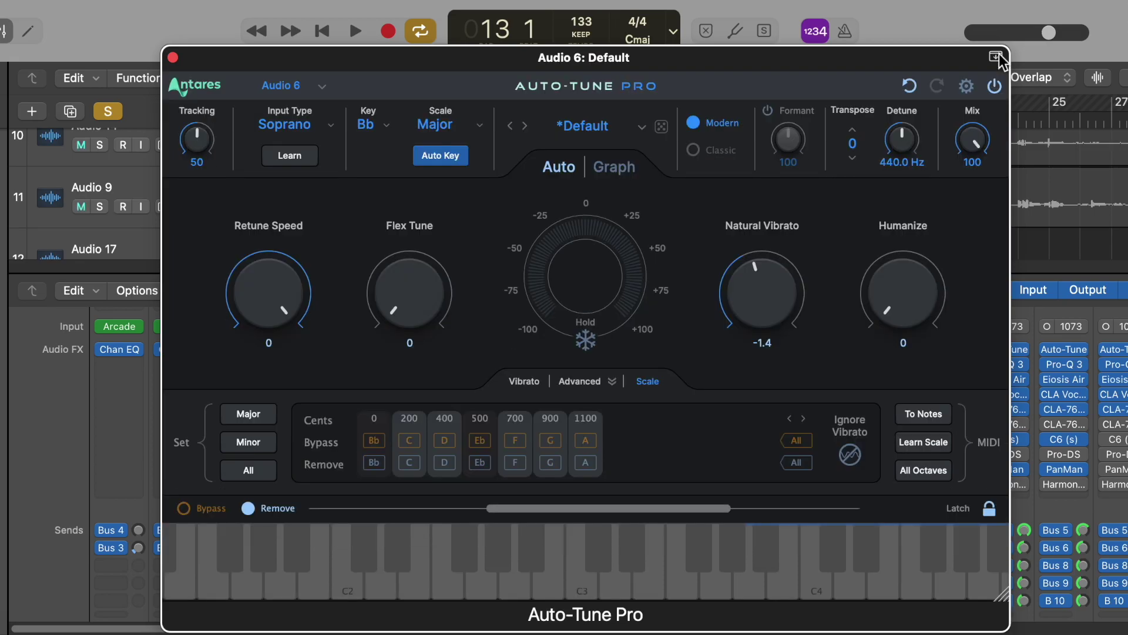
- Examine the Auto-Tune settings options and the available preset categories without changing anything
click(967, 87)
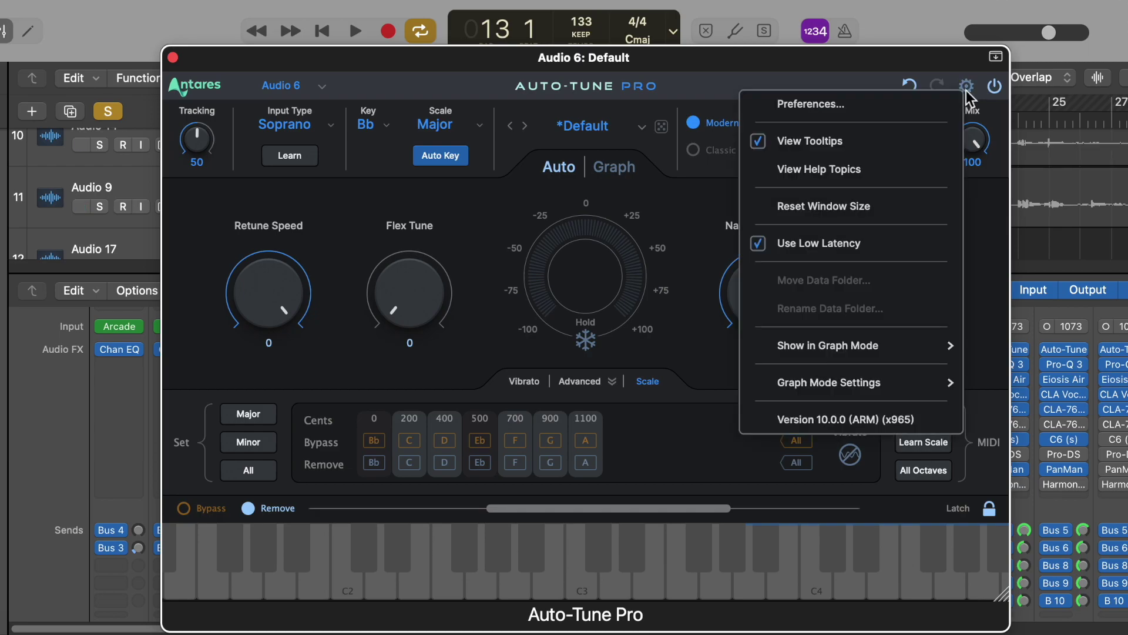
click(837, 69)
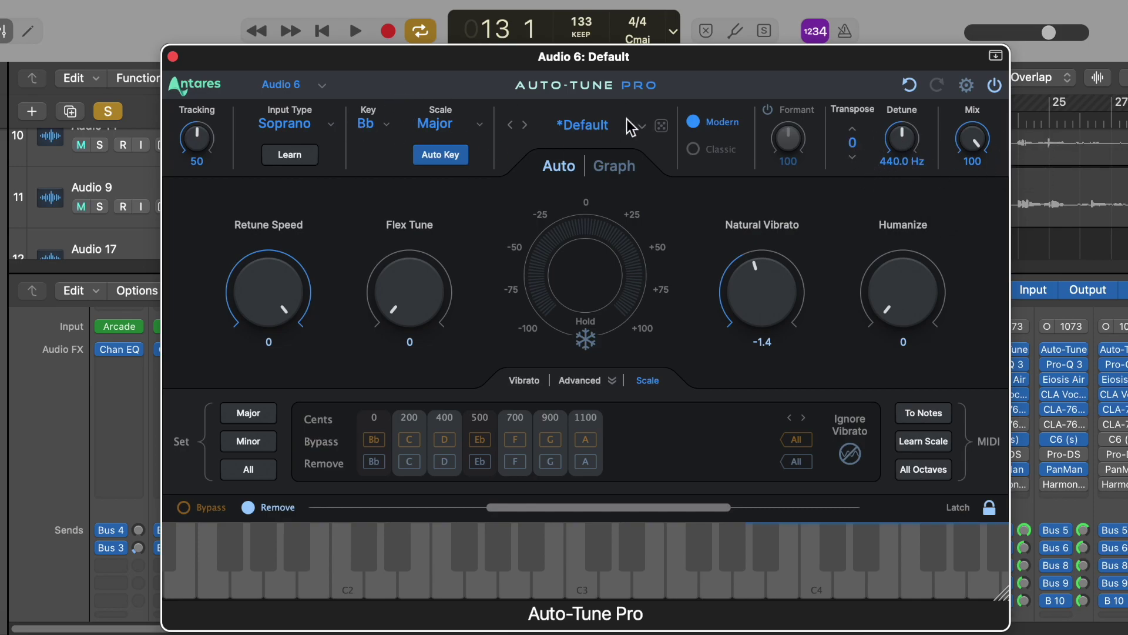
click(572, 129)
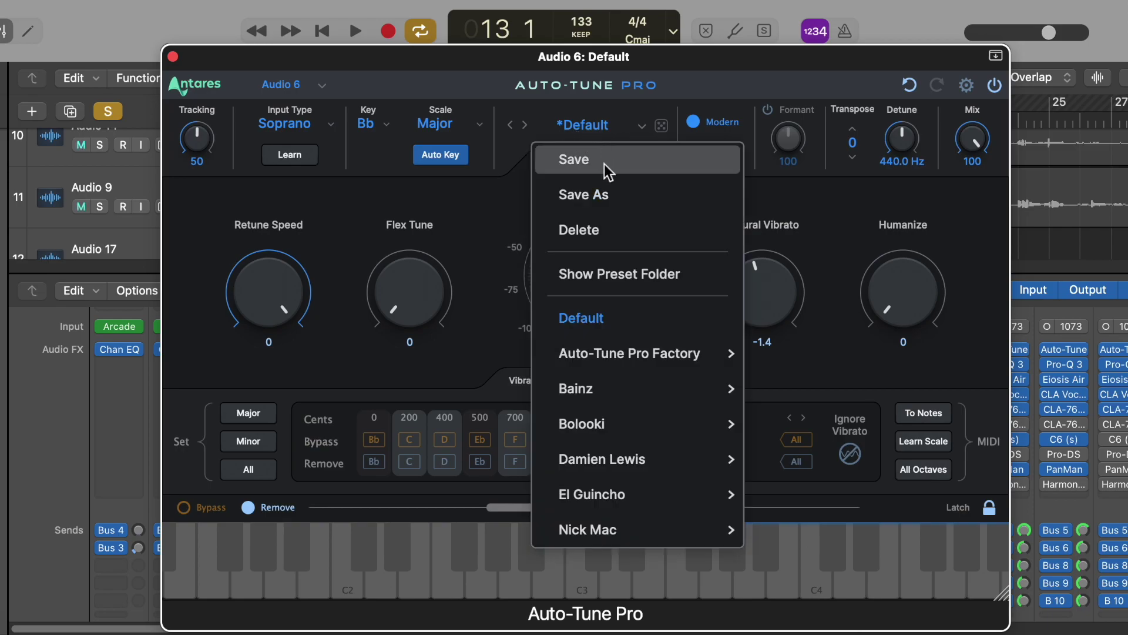
click(816, 224)
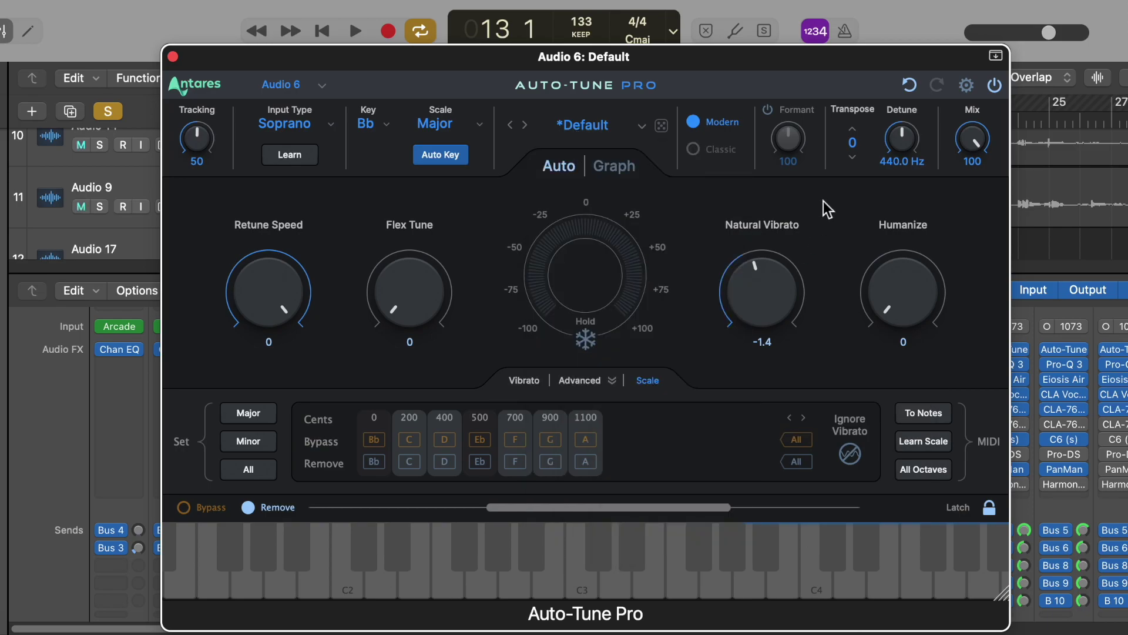
- Start playback of the cycled section and set the vibrato rate to 2.8 in the Create Vibrato settings
key(space)
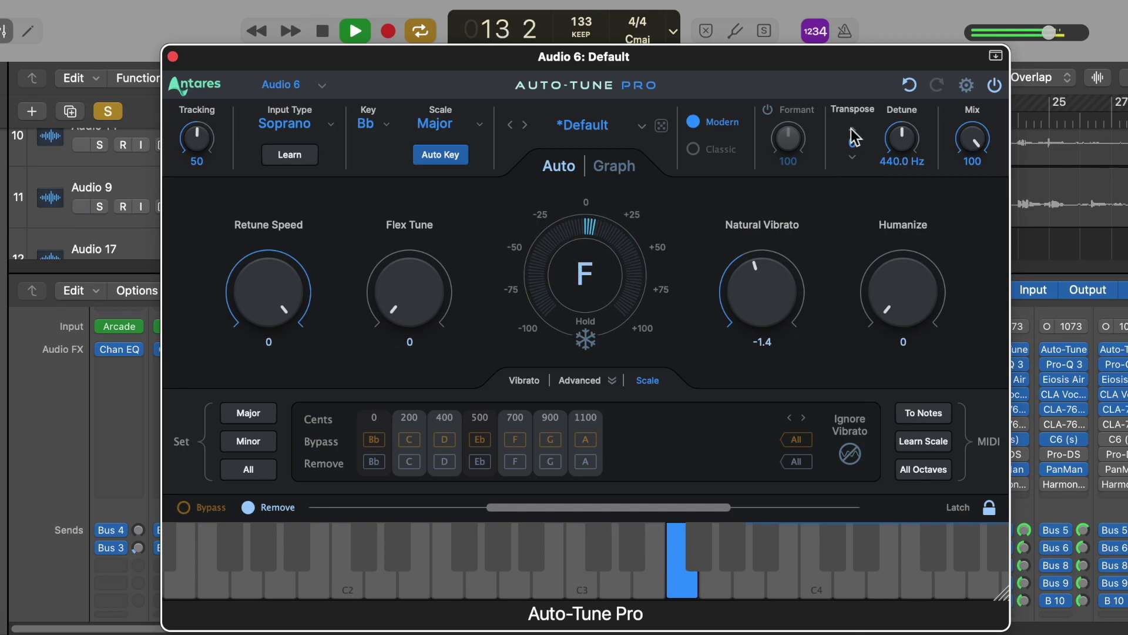
click(522, 380)
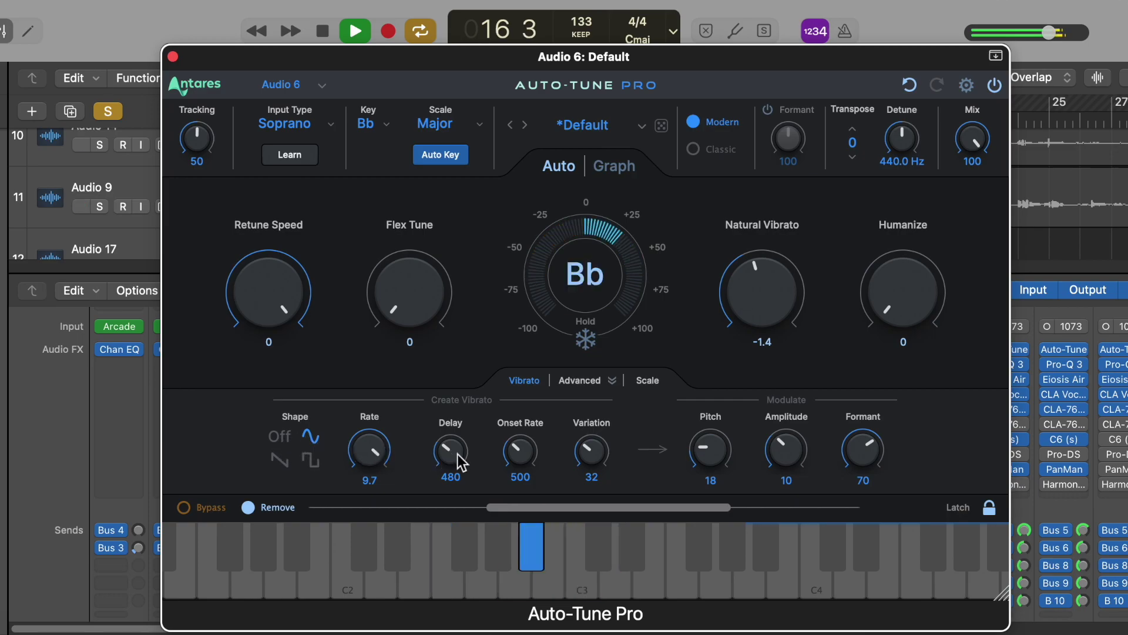
drag(369, 451, 442, 613)
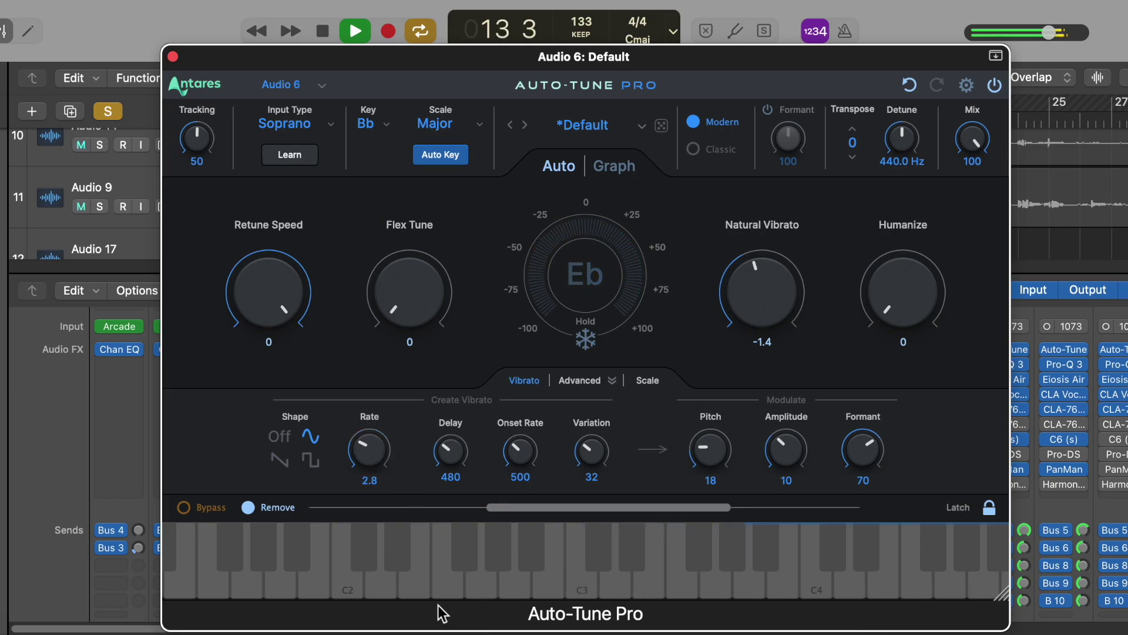
- Try Transpose at 12 and -12 on the Audio 6 vocal, and return it to 0
click(853, 131)
drag(778, 59, 763, 30)
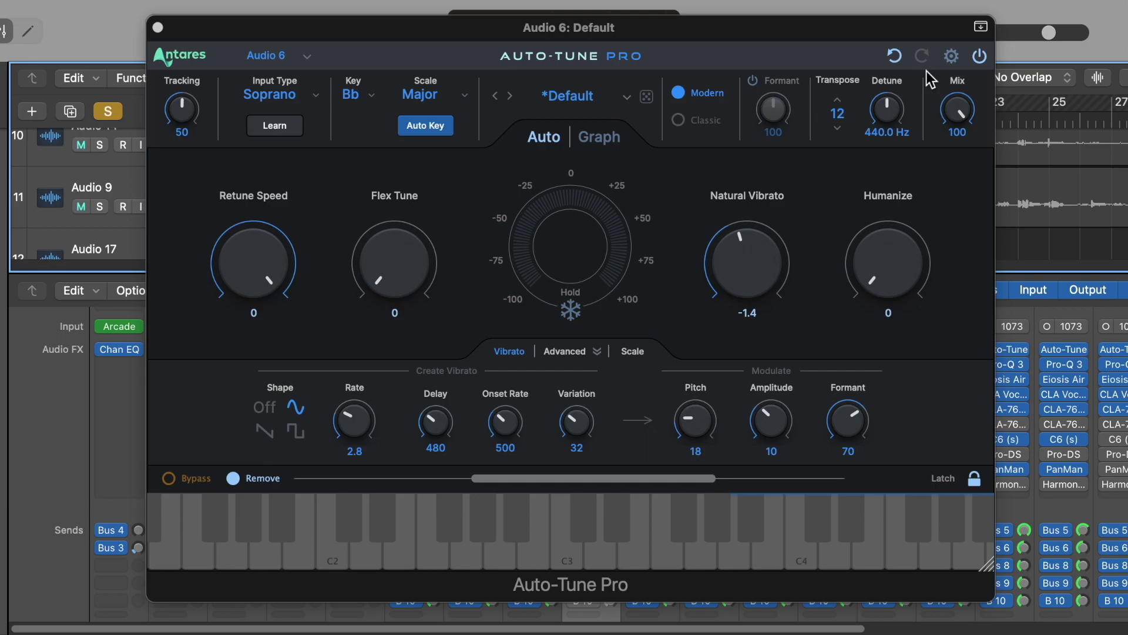
click(839, 126)
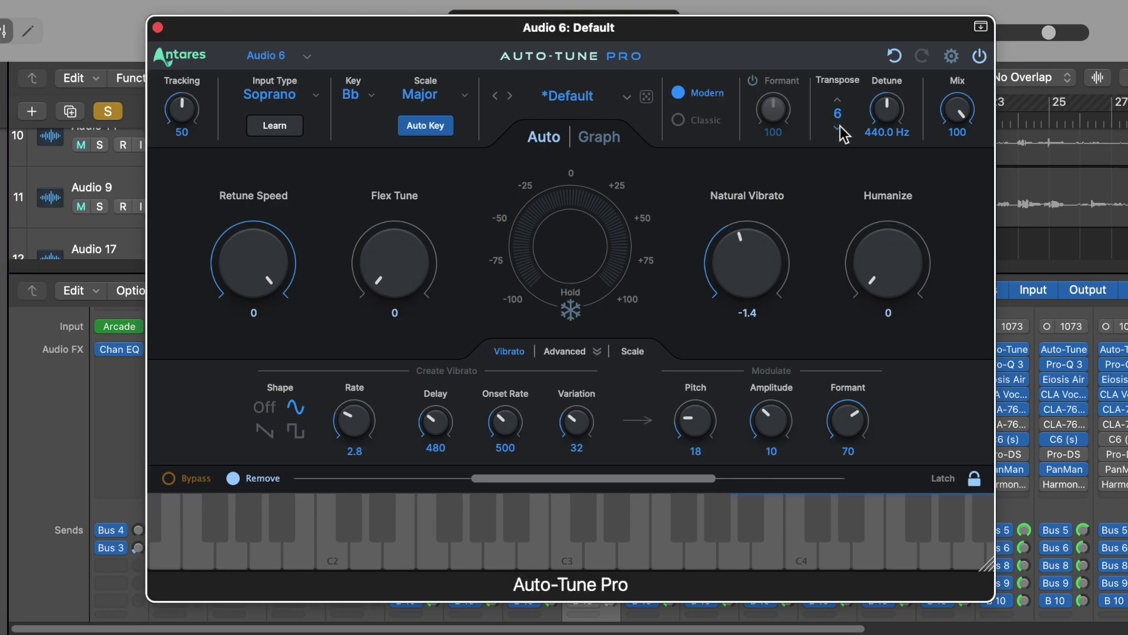
click(837, 127)
click(837, 127)
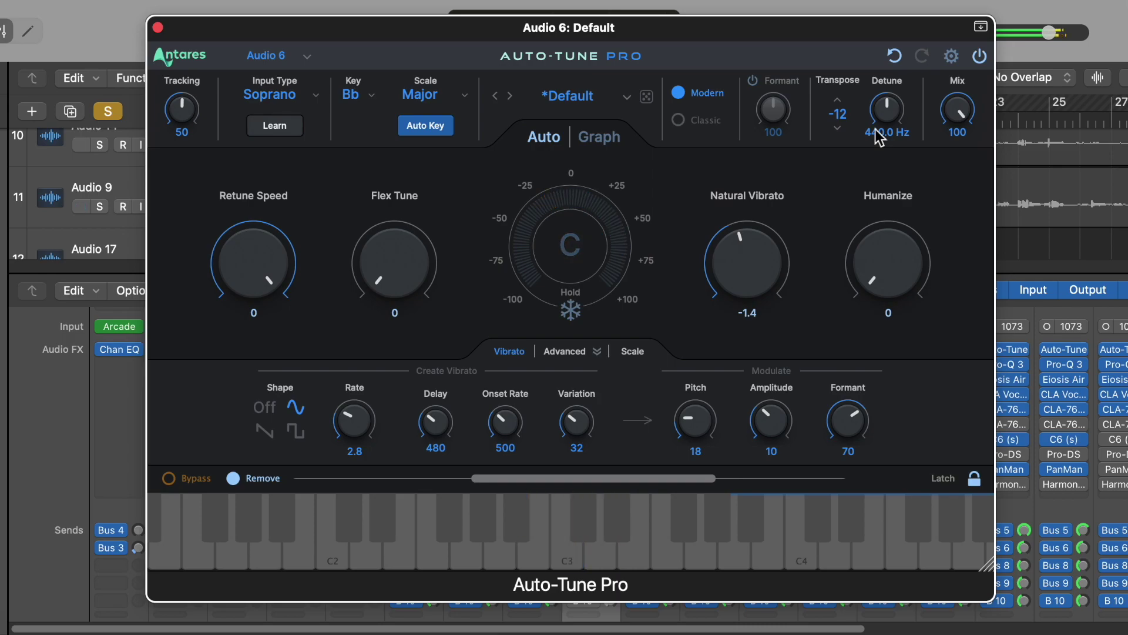
click(838, 101)
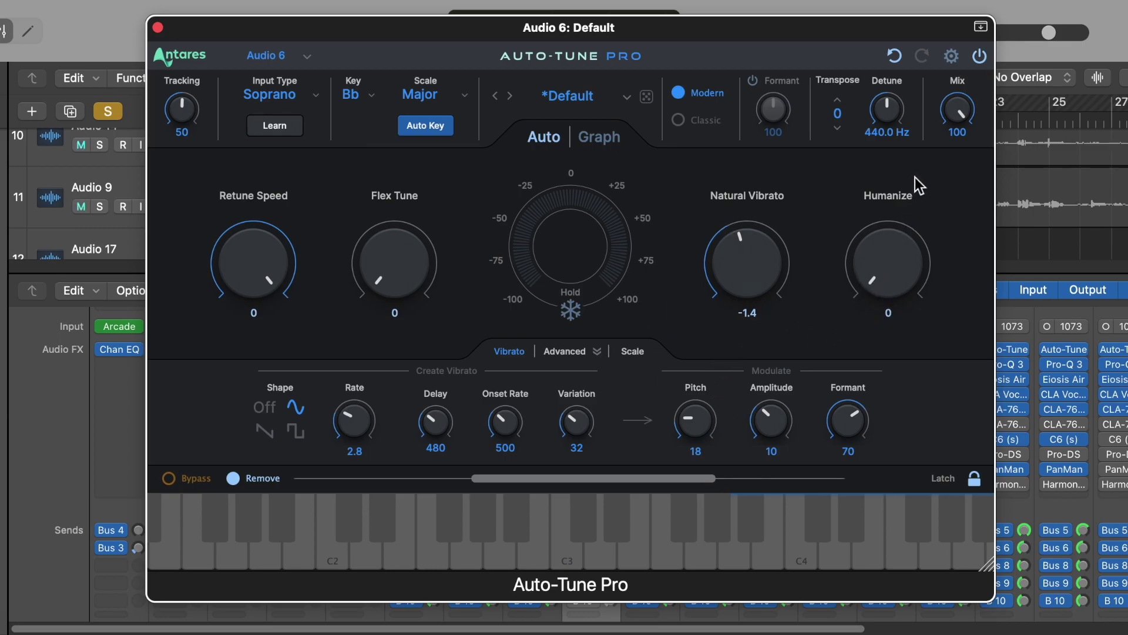
- Browse the Auto-Tune preset categories, including the Auto-Tune Pro Factory presets
click(556, 95)
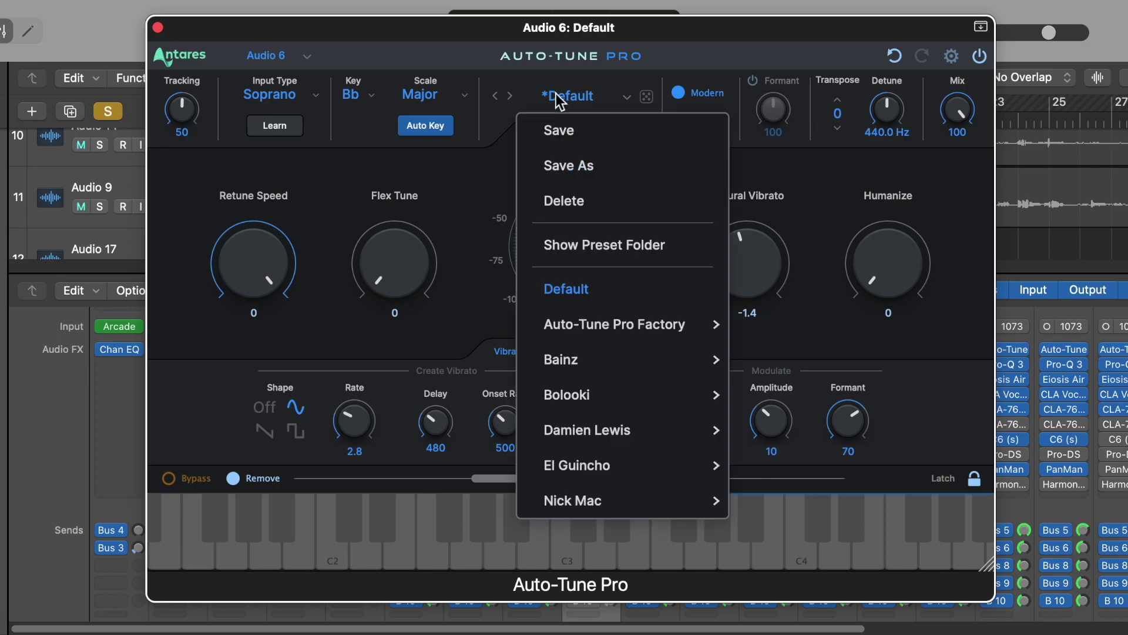
mouse_move(719, 324)
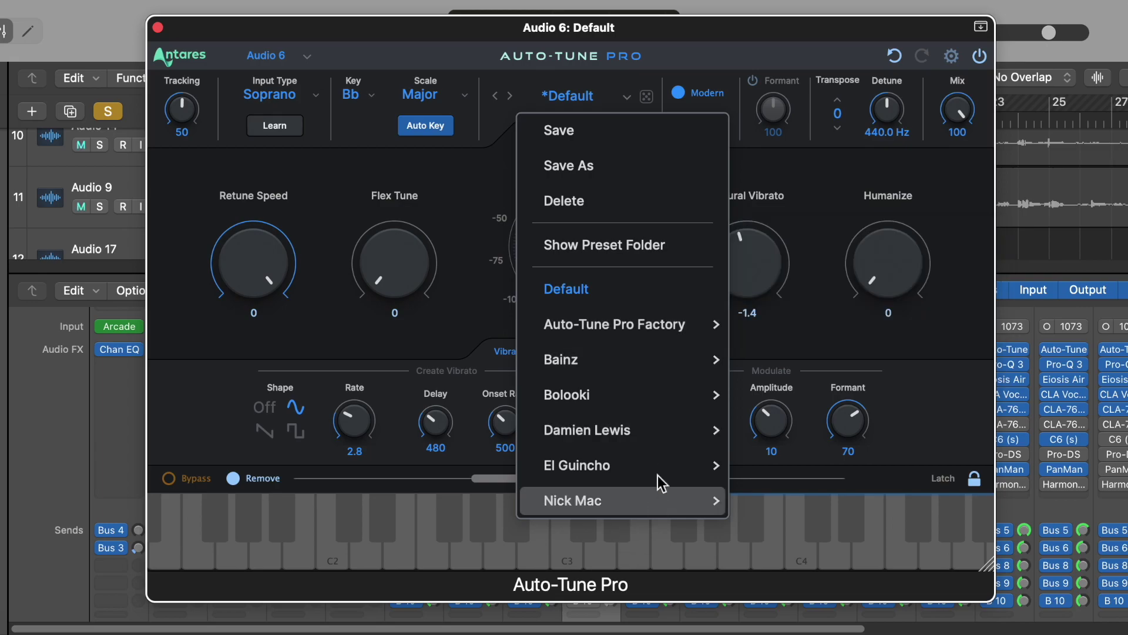
mouse_move(672, 346)
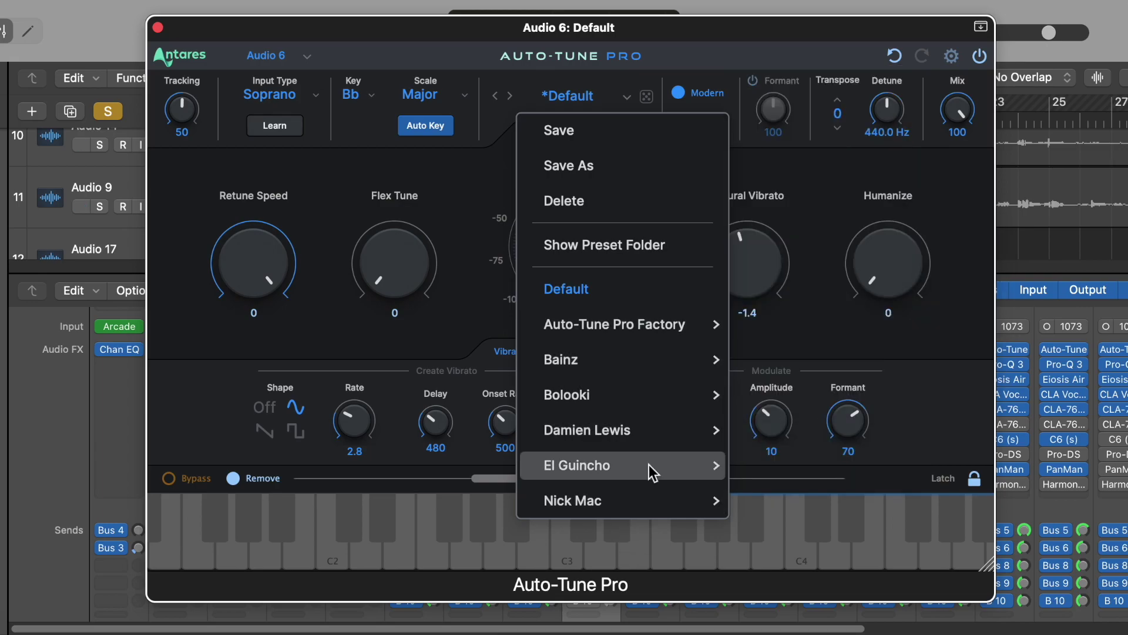
click(316, 160)
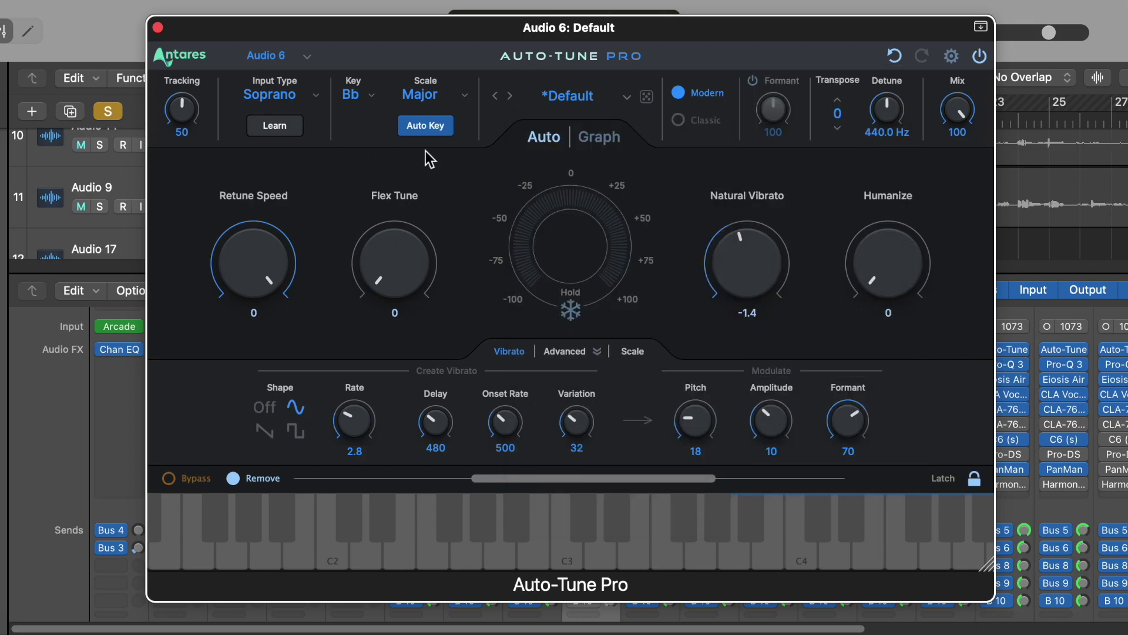
click(591, 96)
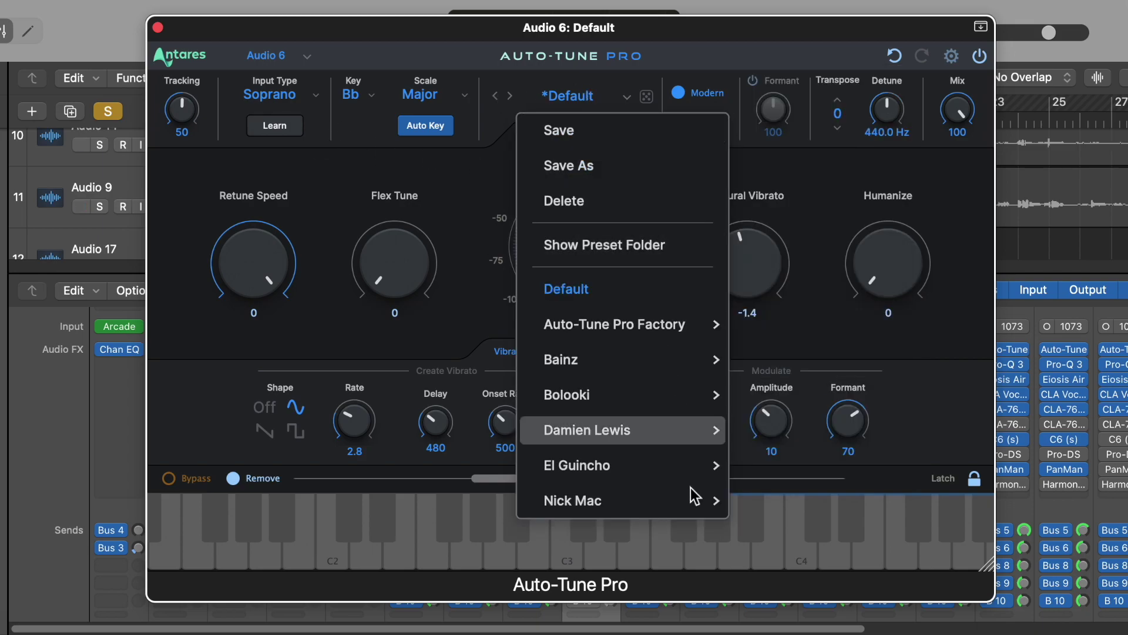
mouse_move(651, 320)
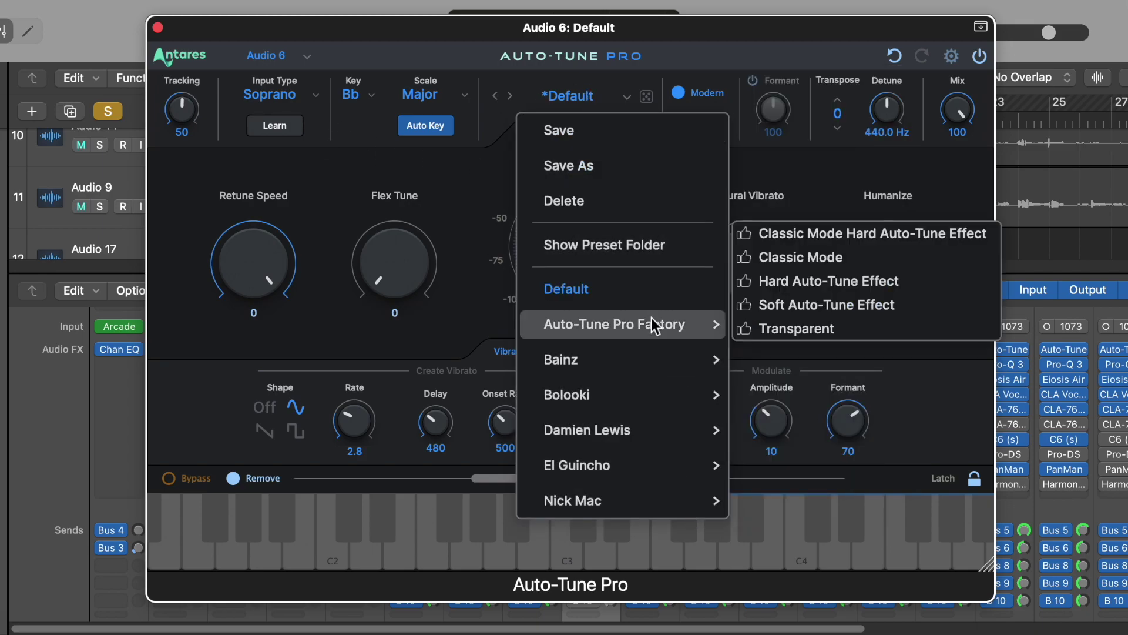
click(463, 267)
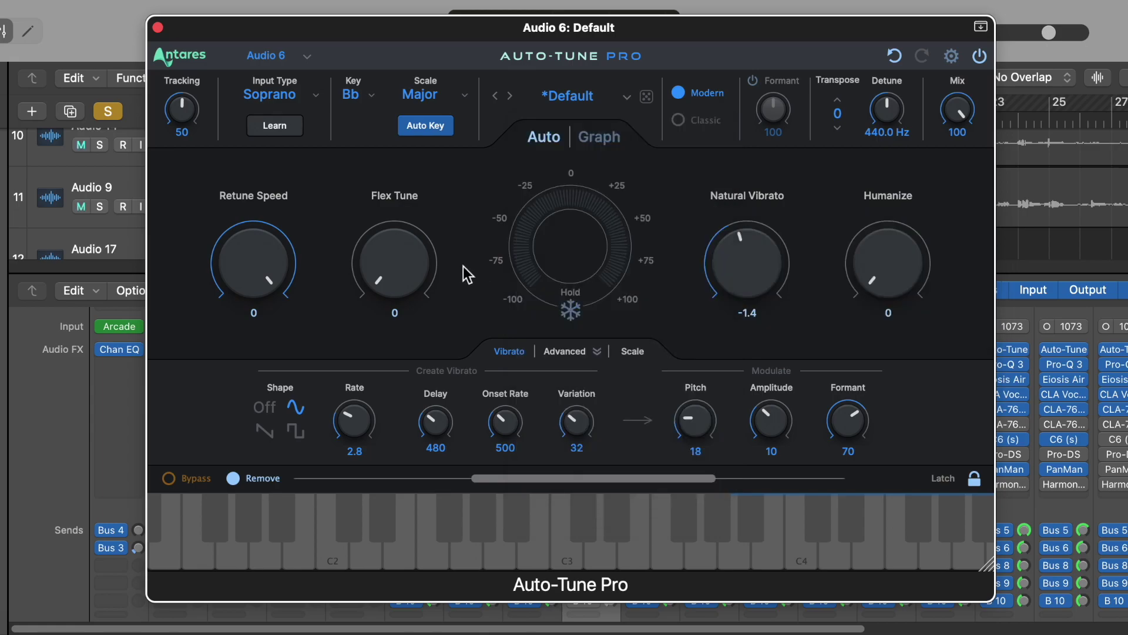
- Load the Auto-Tune Pro Factory preset Classic Mode Hard Auto-Tune Effect during playback
click(570, 96)
mouse_move(601, 323)
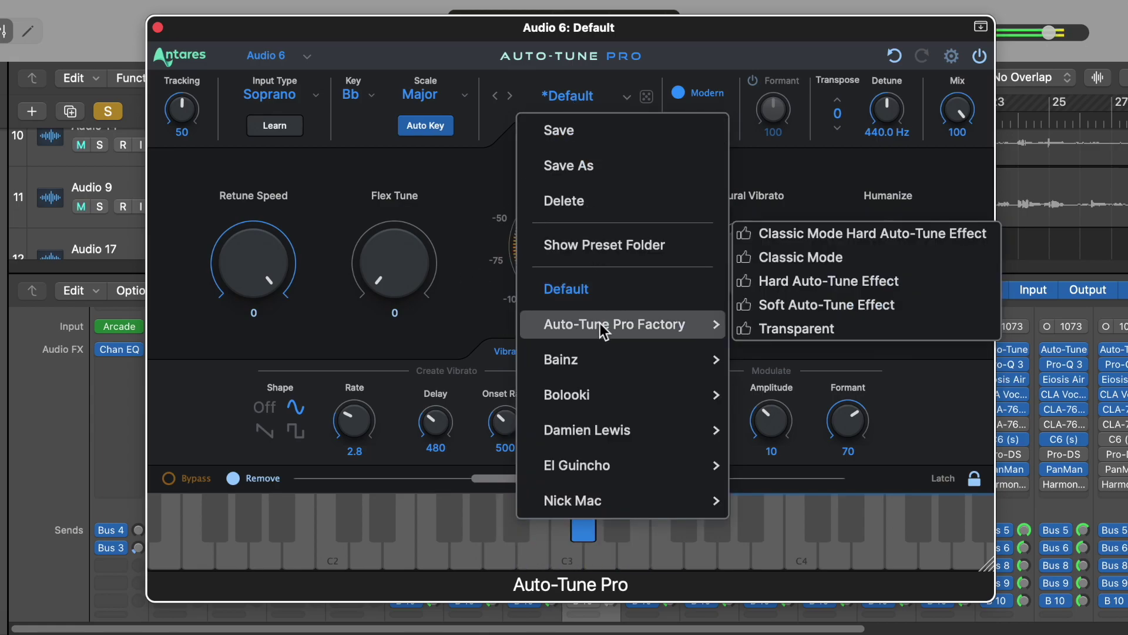
click(749, 234)
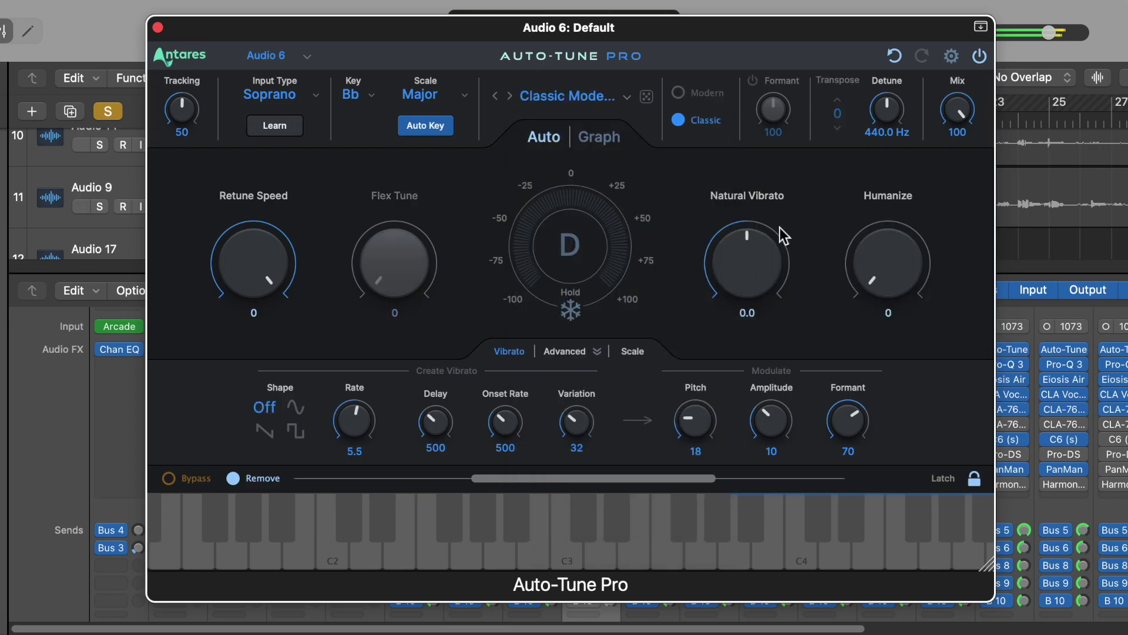
- Audition the factory preset Classic Mode, and load the factory preset Hard Auto-Tune Effect
click(600, 100)
mouse_move(655, 322)
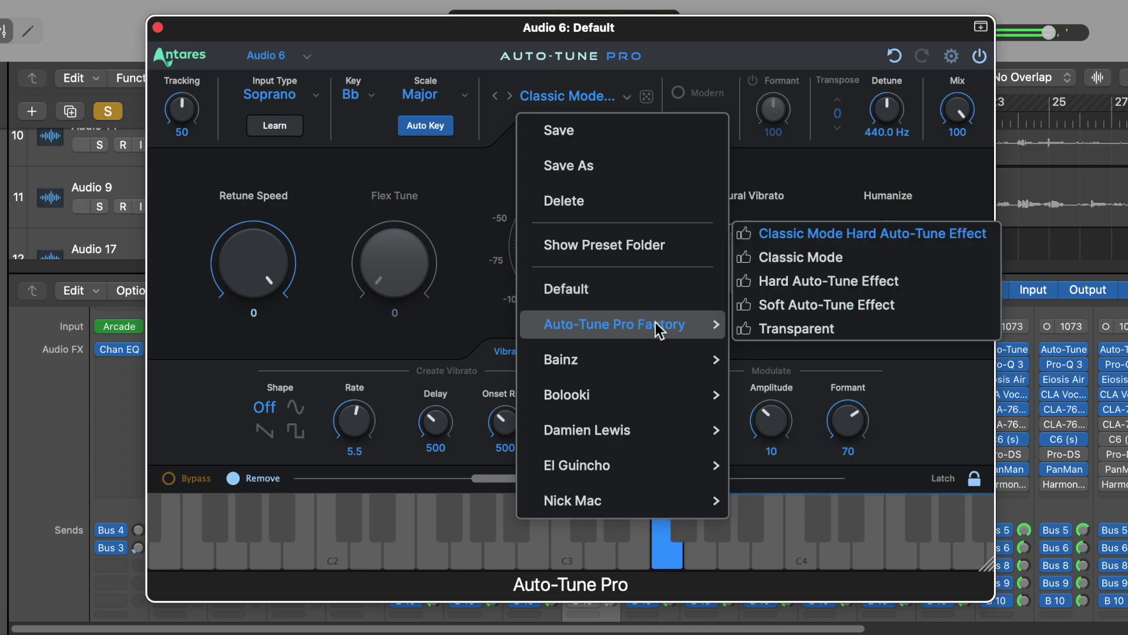
click(782, 261)
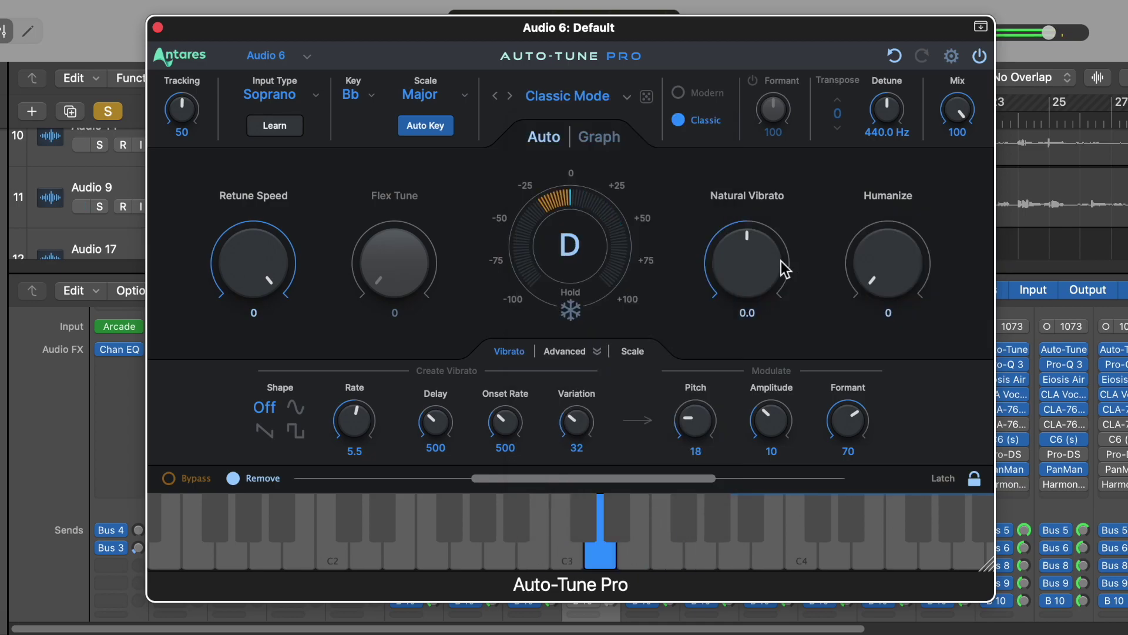
click(573, 99)
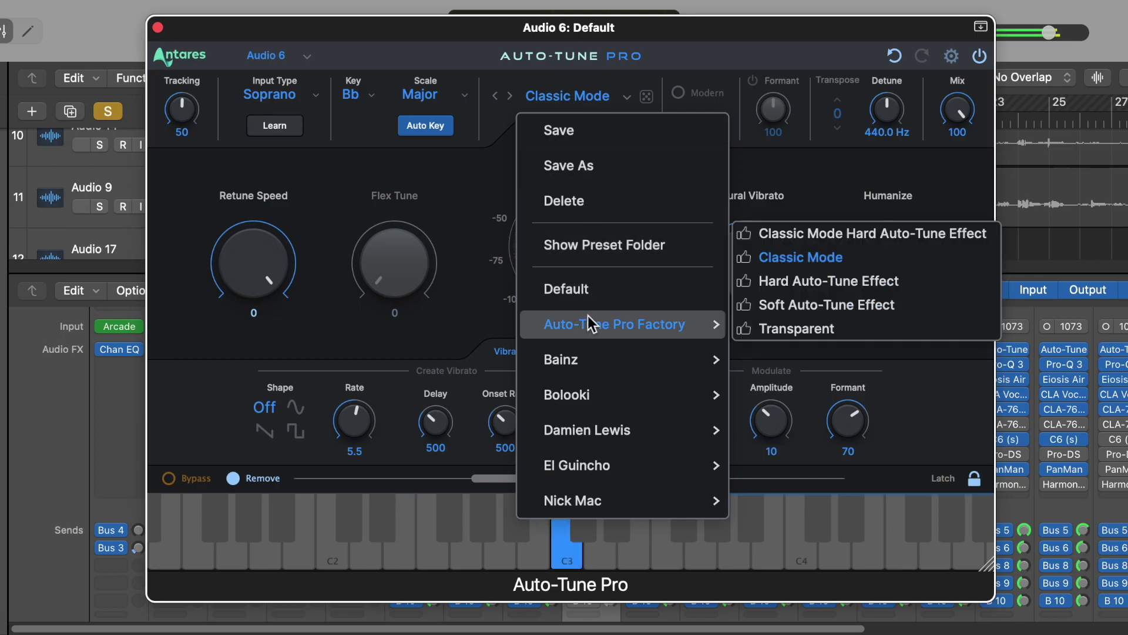
click(794, 282)
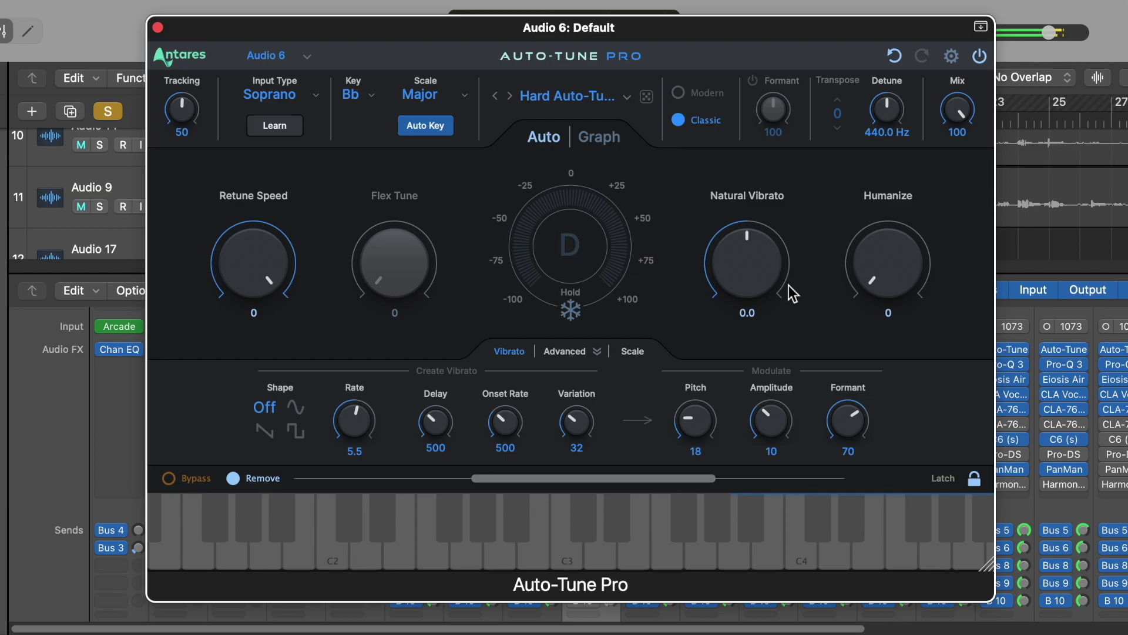
- Audition the Auto-Tune Pro Factory presets Soft Auto-Tune Effect and Transparent on the Audio 6 vocal
click(562, 96)
mouse_move(609, 328)
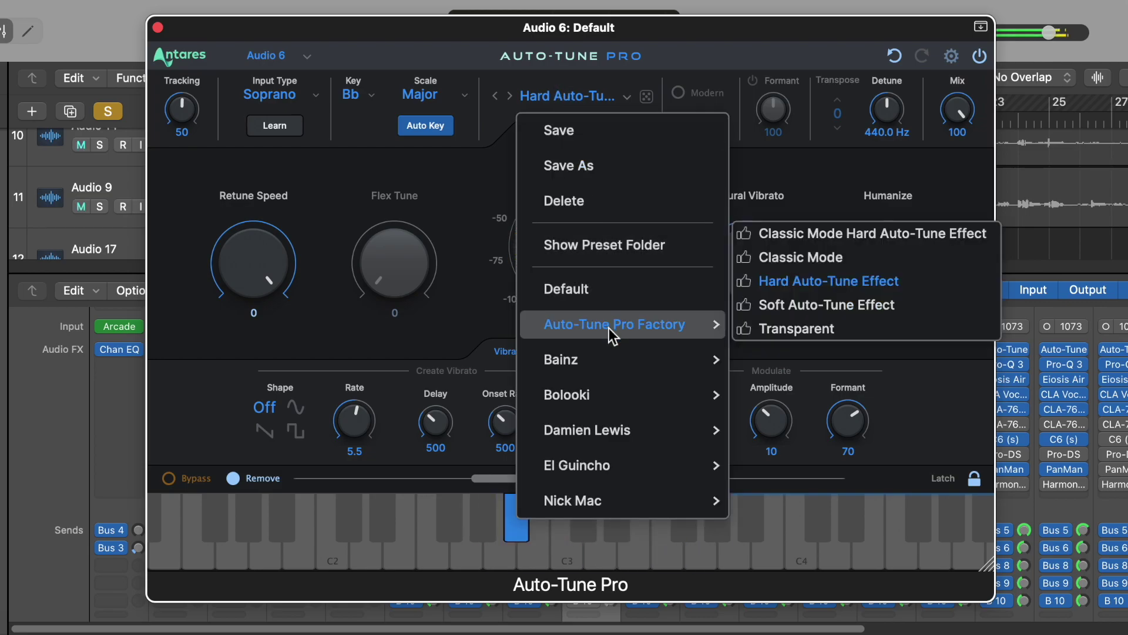
click(763, 306)
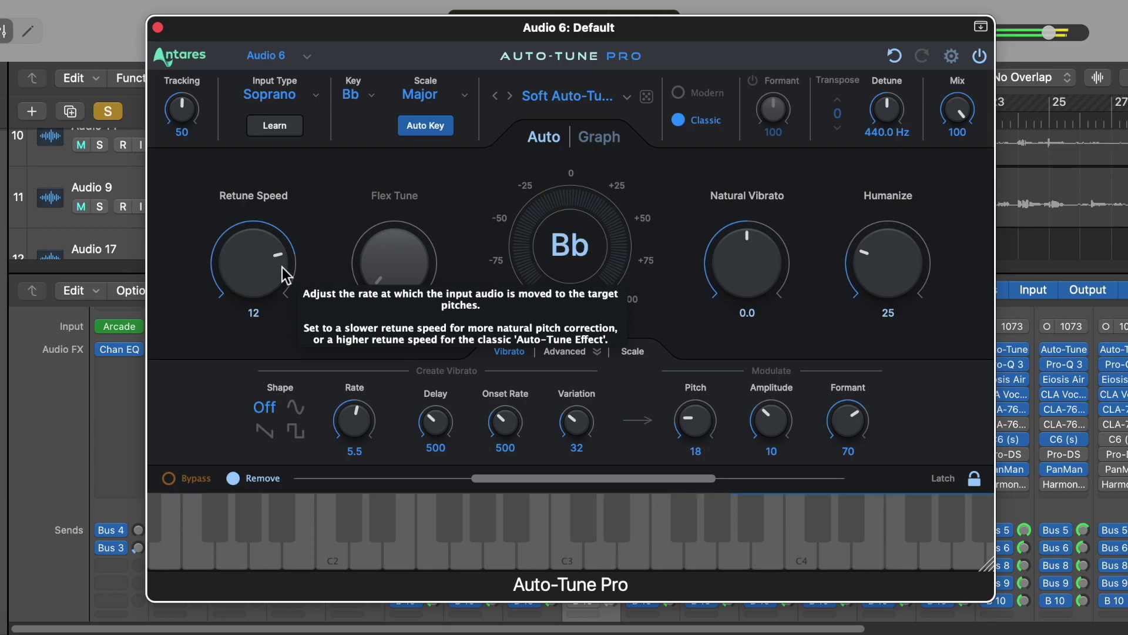
click(606, 100)
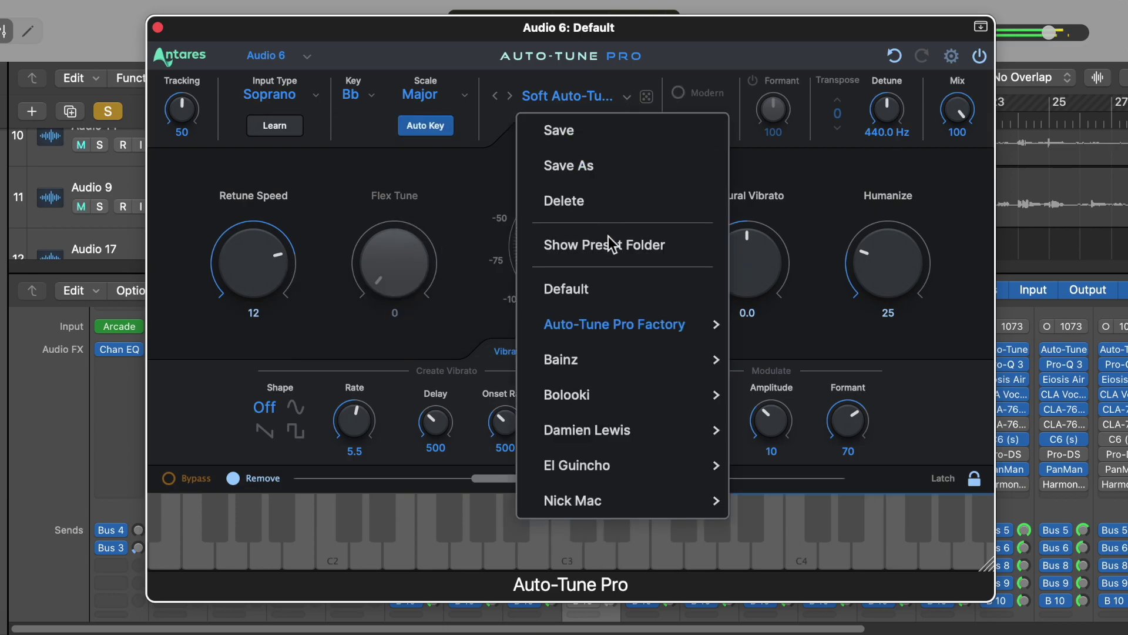
mouse_move(721, 327)
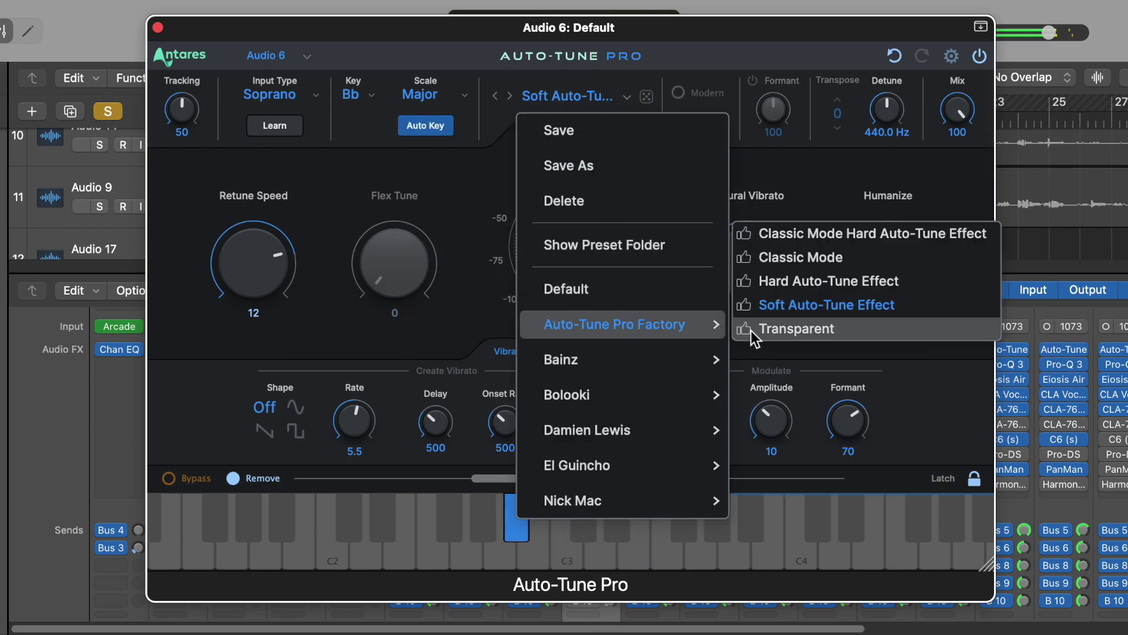
click(757, 334)
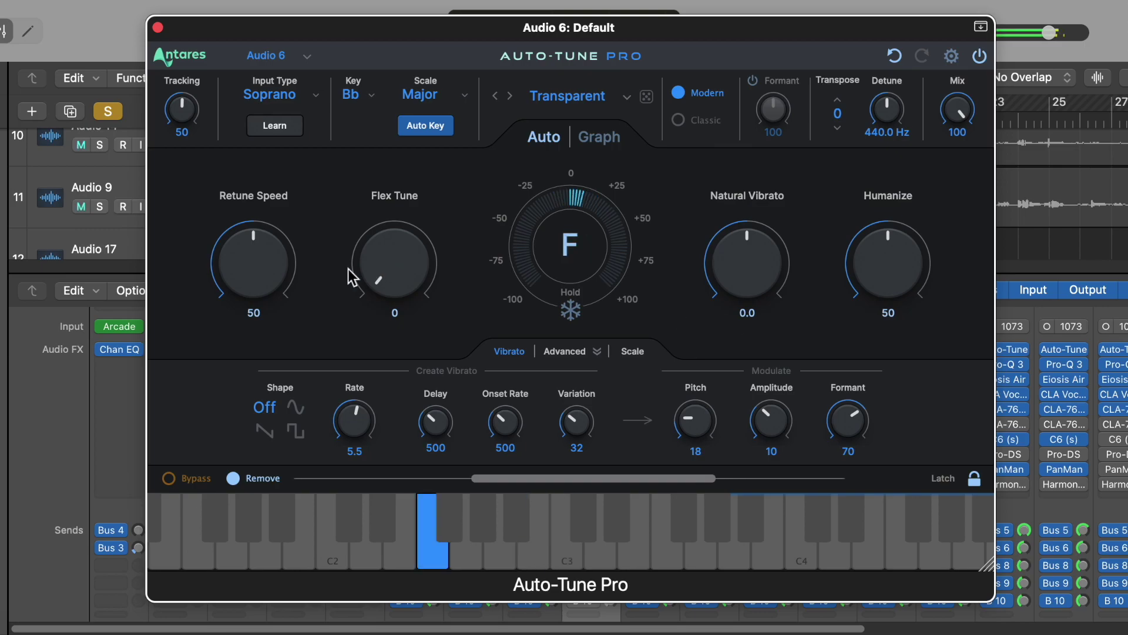
- Audition the Bainz presets Female Singer and Hi Oct on the Audio 6 vocal
click(577, 94)
mouse_move(674, 365)
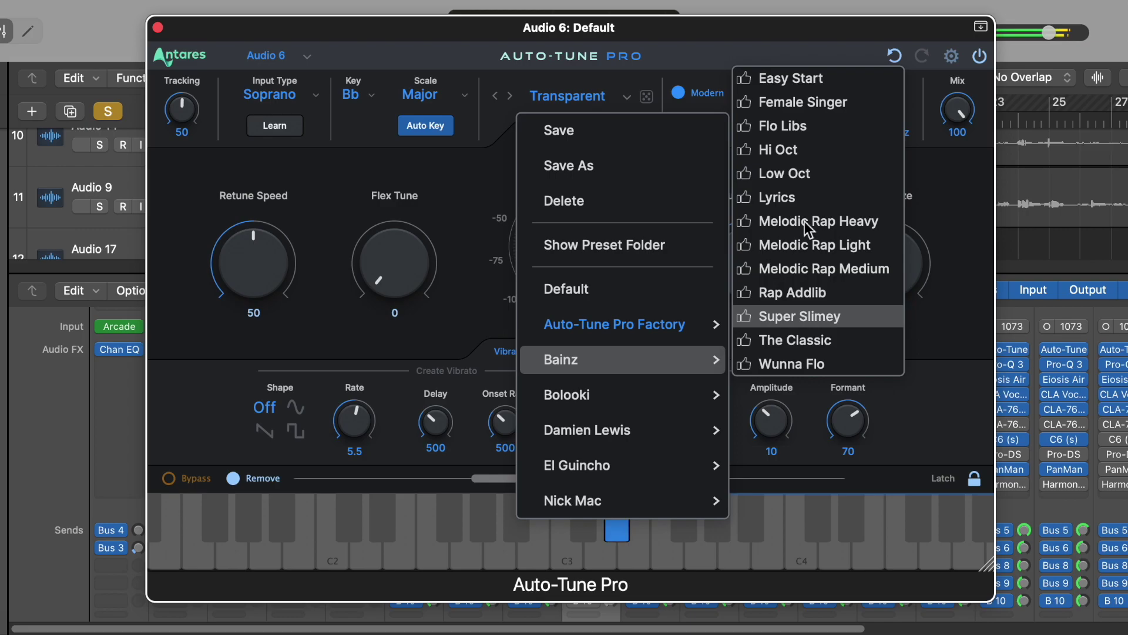
click(802, 100)
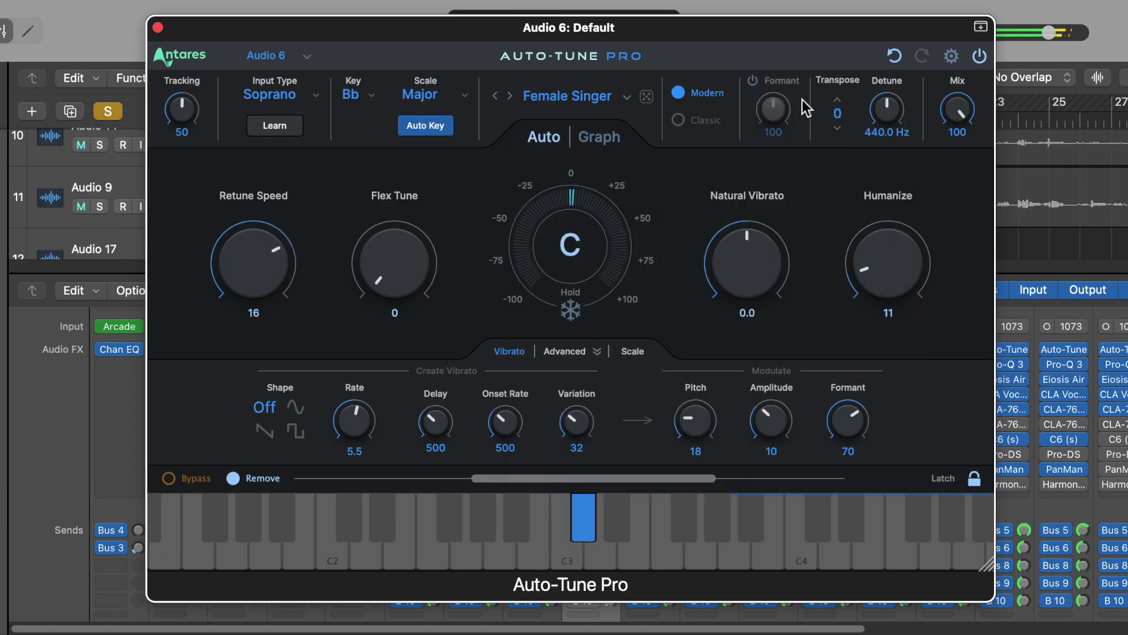
click(608, 105)
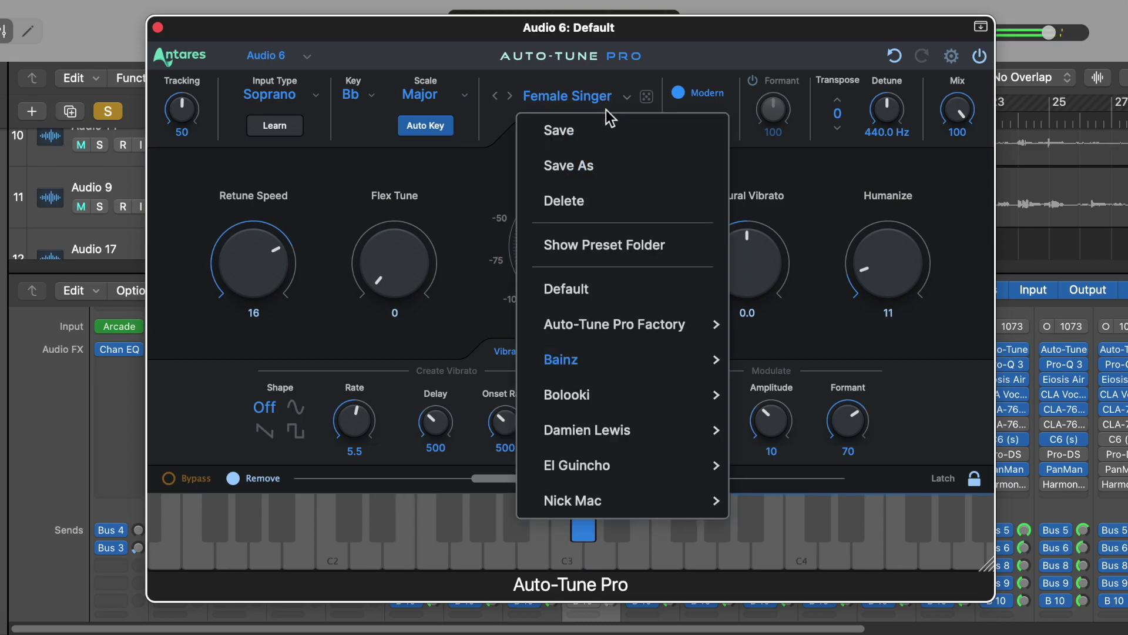
mouse_move(615, 361)
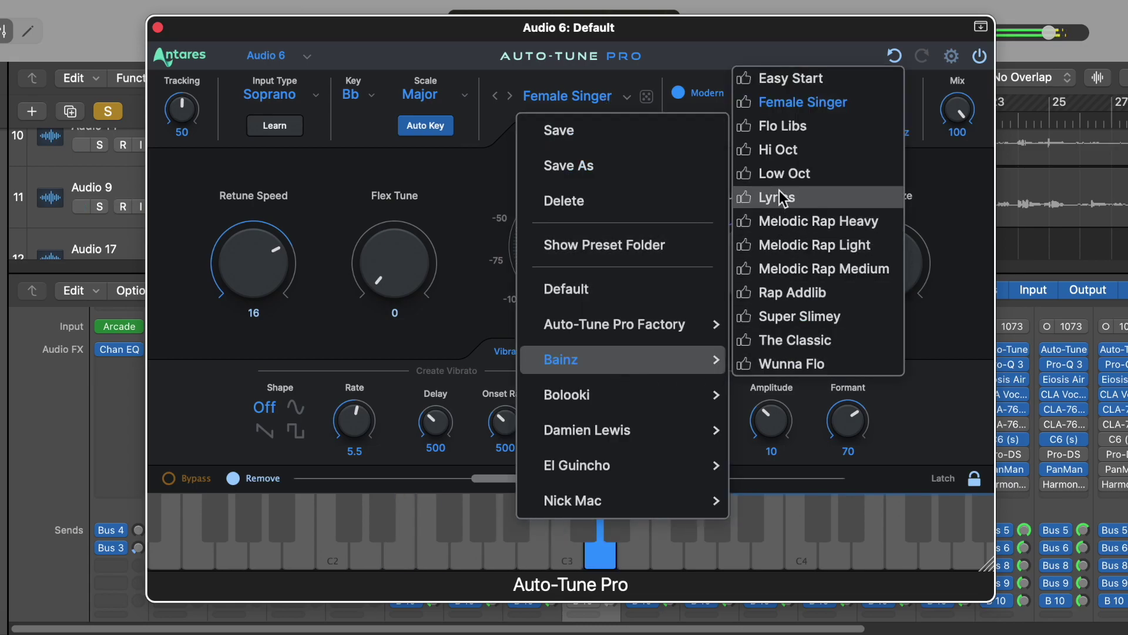
click(779, 150)
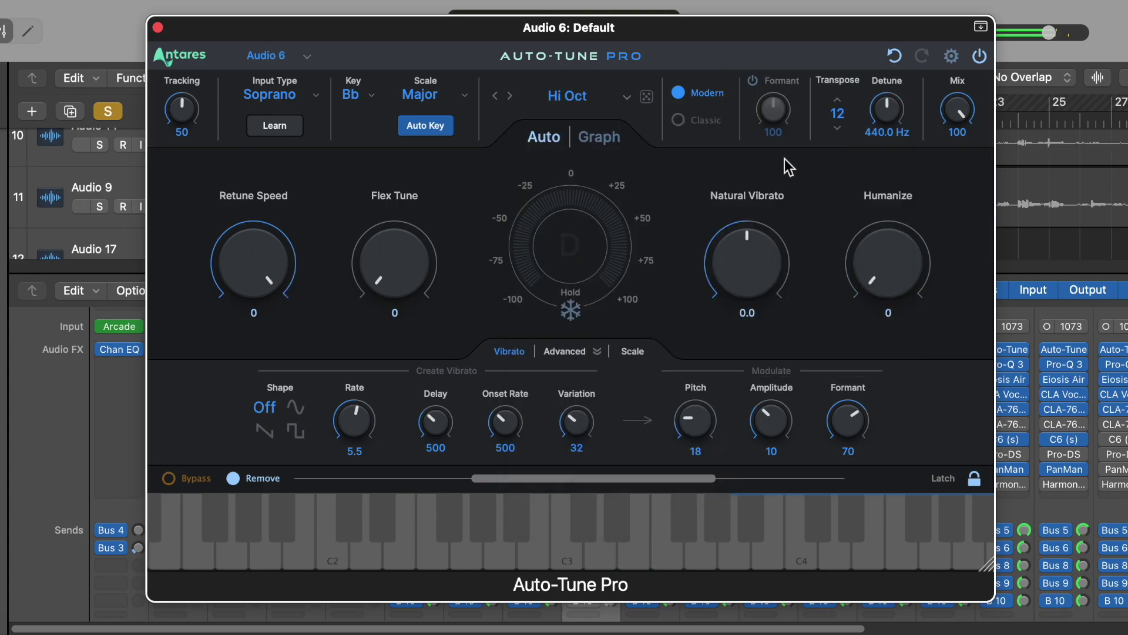
- Load the Bainz preset Low Oct on the Audio 6 vocal
click(589, 93)
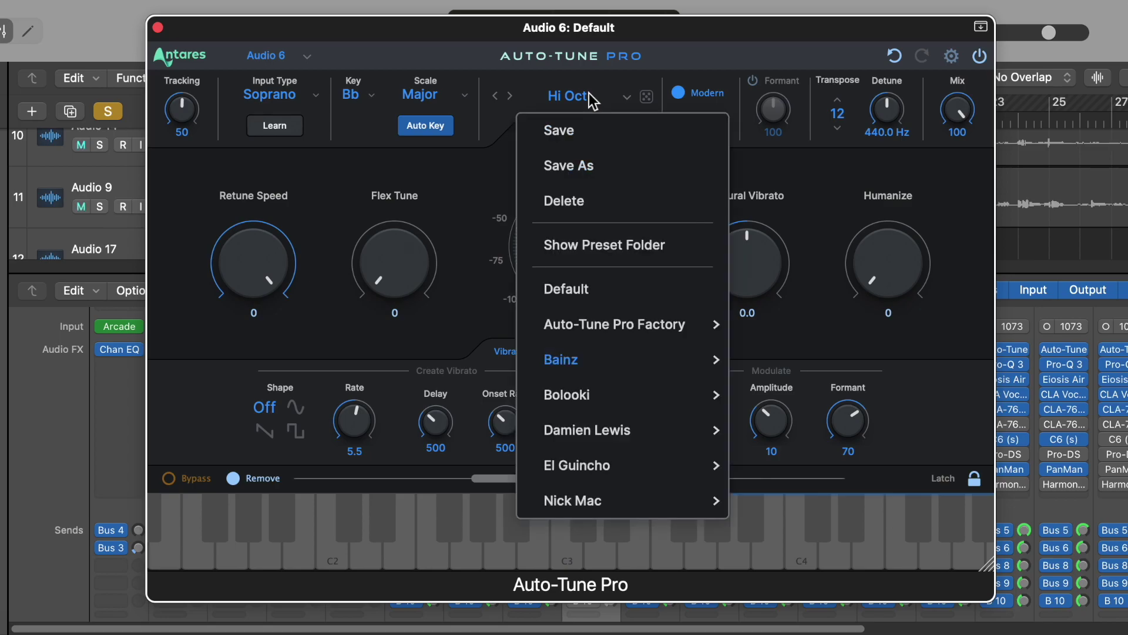
mouse_move(633, 344)
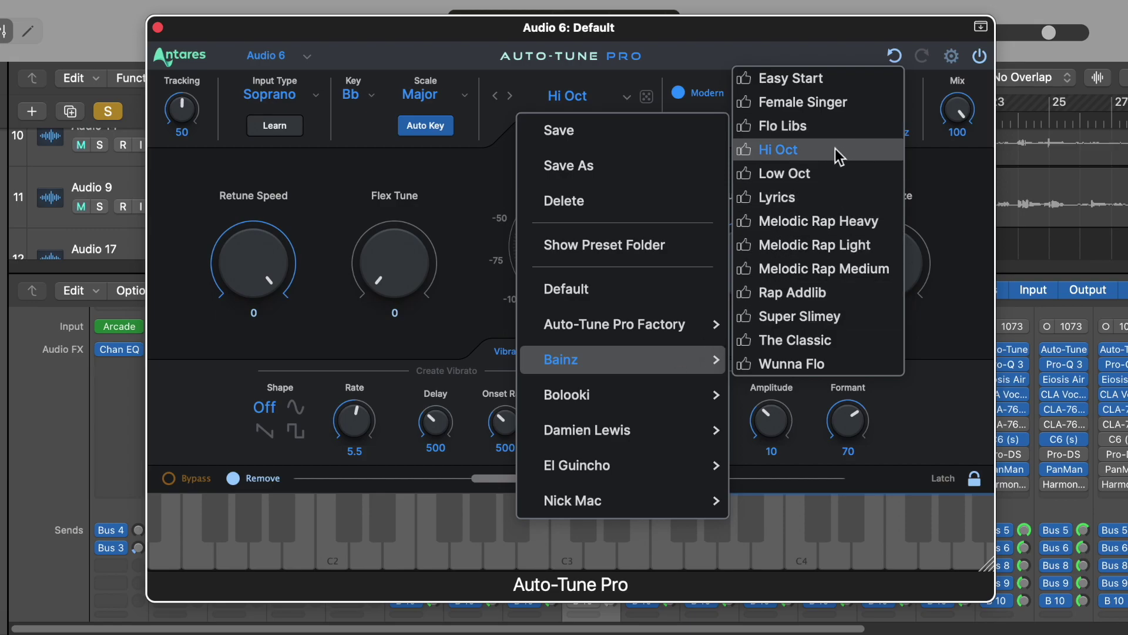
click(809, 174)
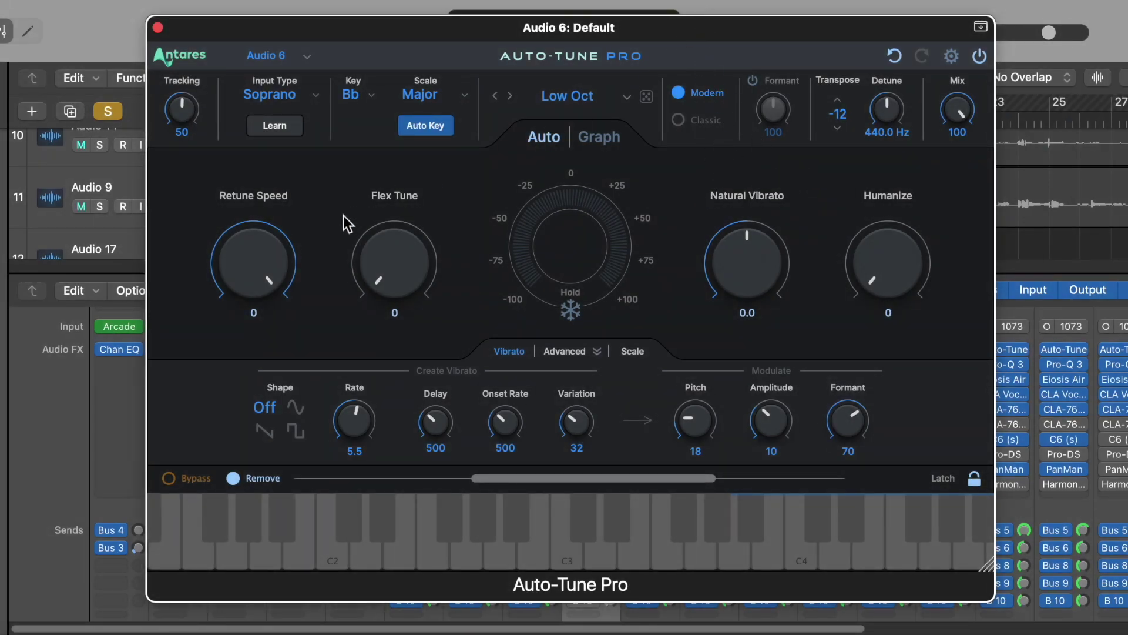
right_click(104, 241)
click(80, 200)
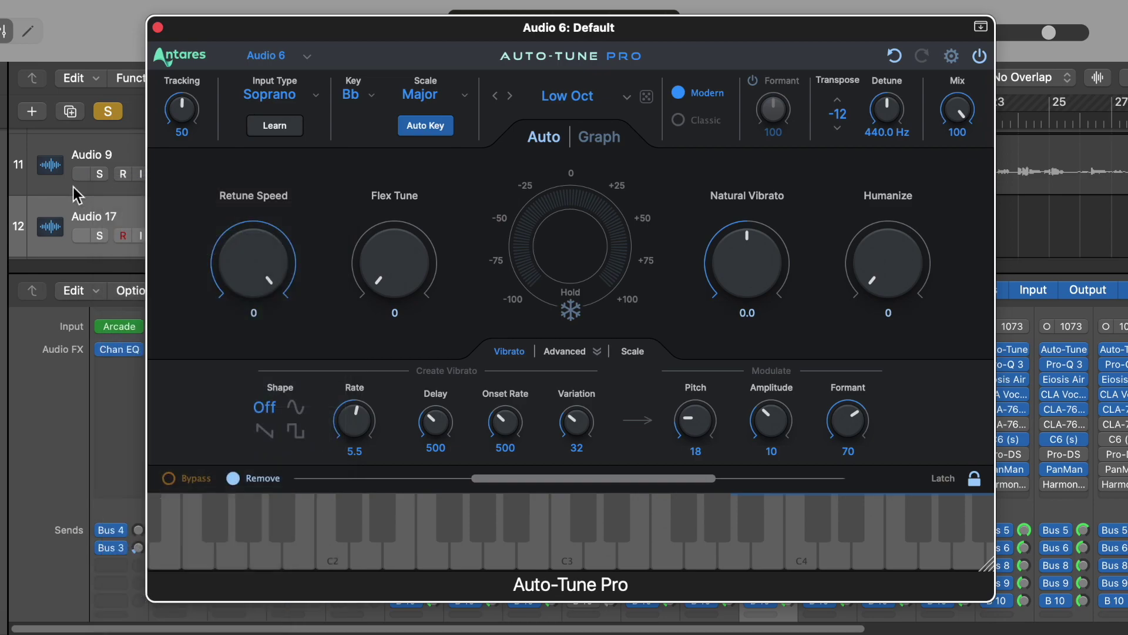
right_click(110, 154)
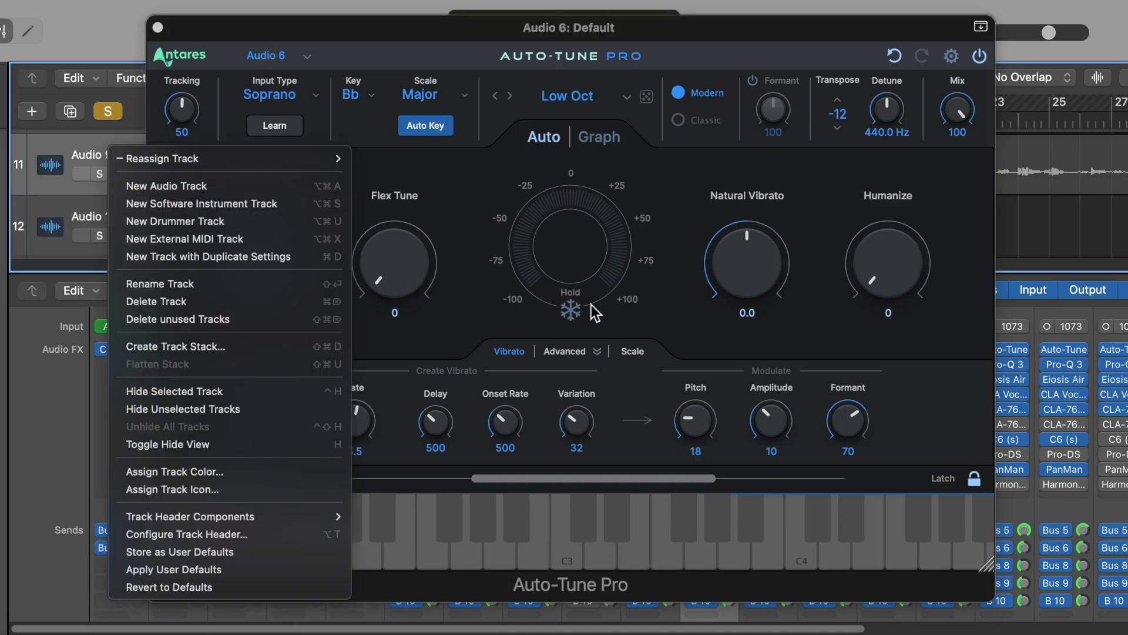
click(723, 129)
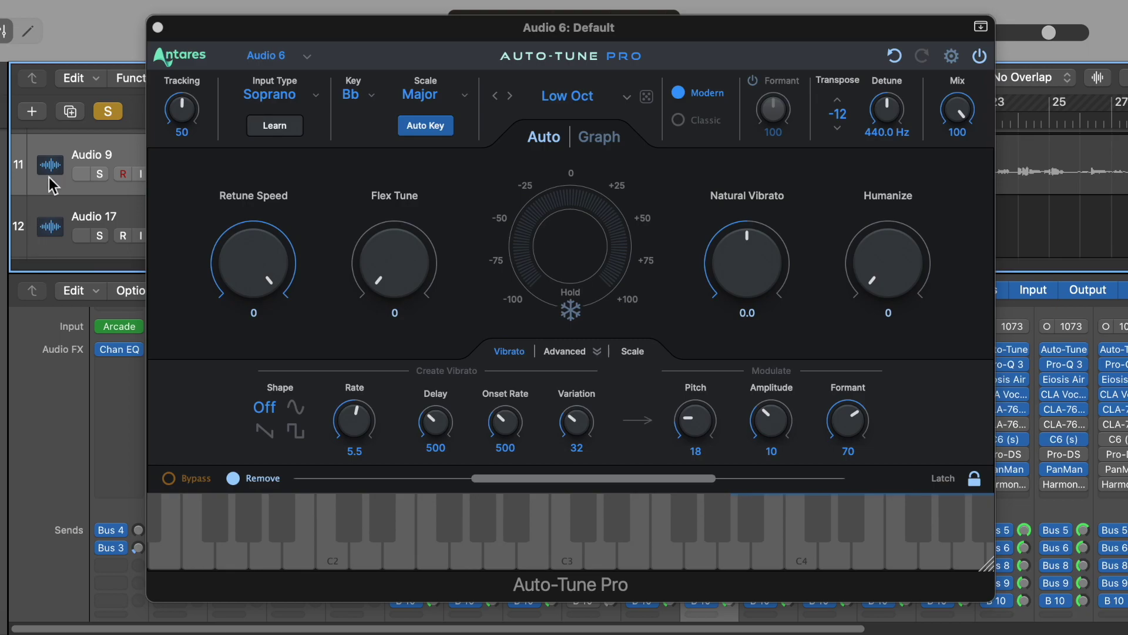
- Close the Auto-Tune window, move the playhead to the cycle start at bar 13, and start playback
click(158, 27)
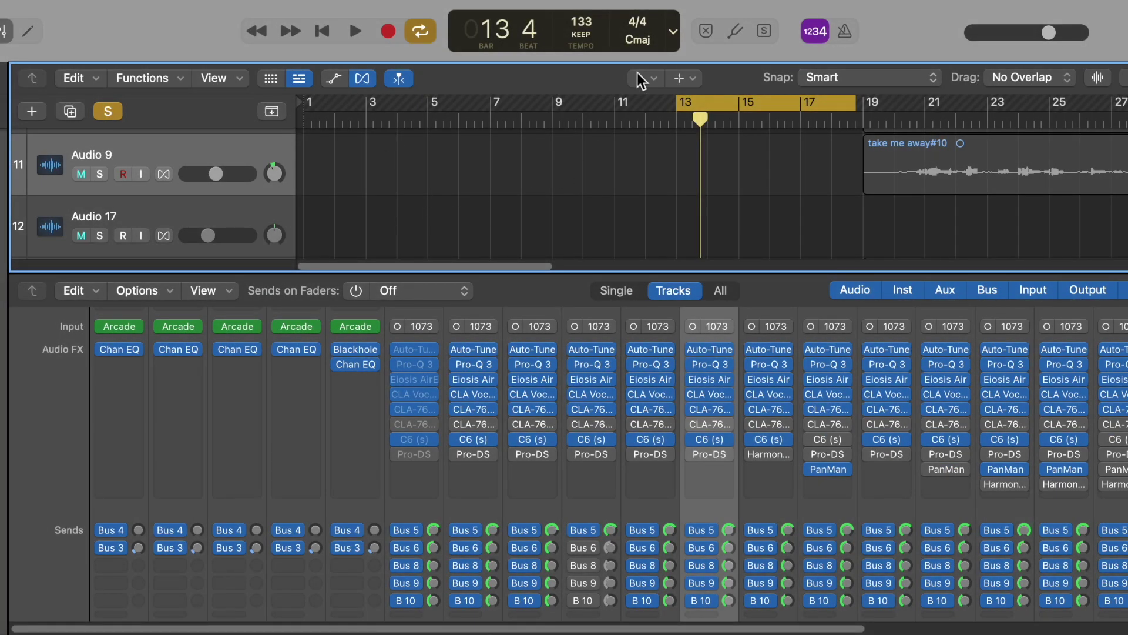
right_click(678, 118)
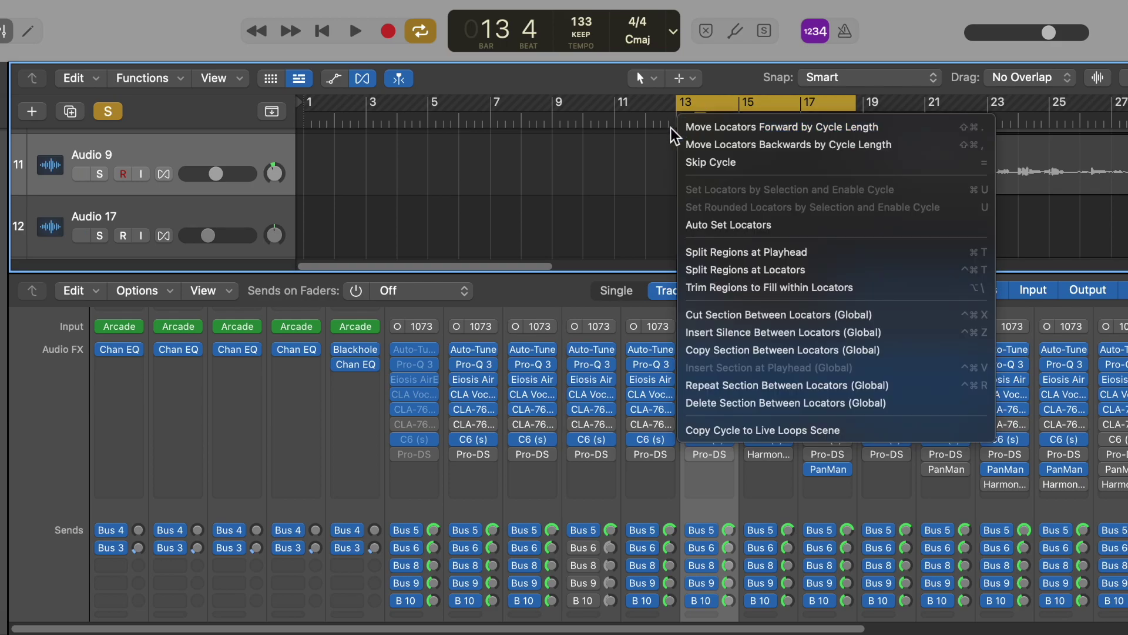
click(670, 129)
click(680, 119)
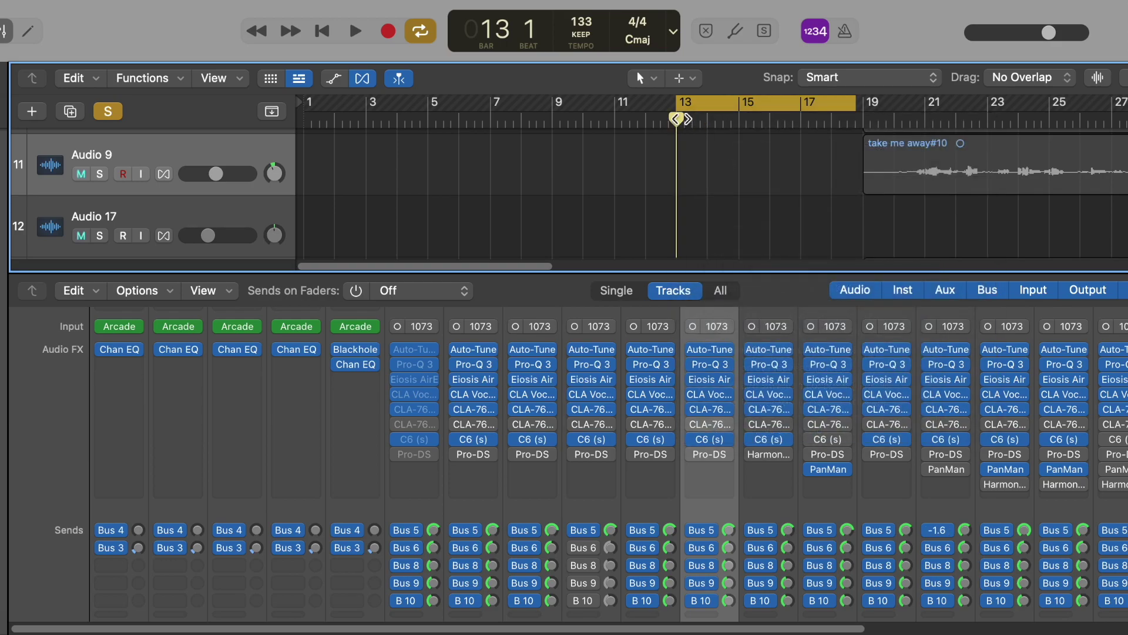
key(space)
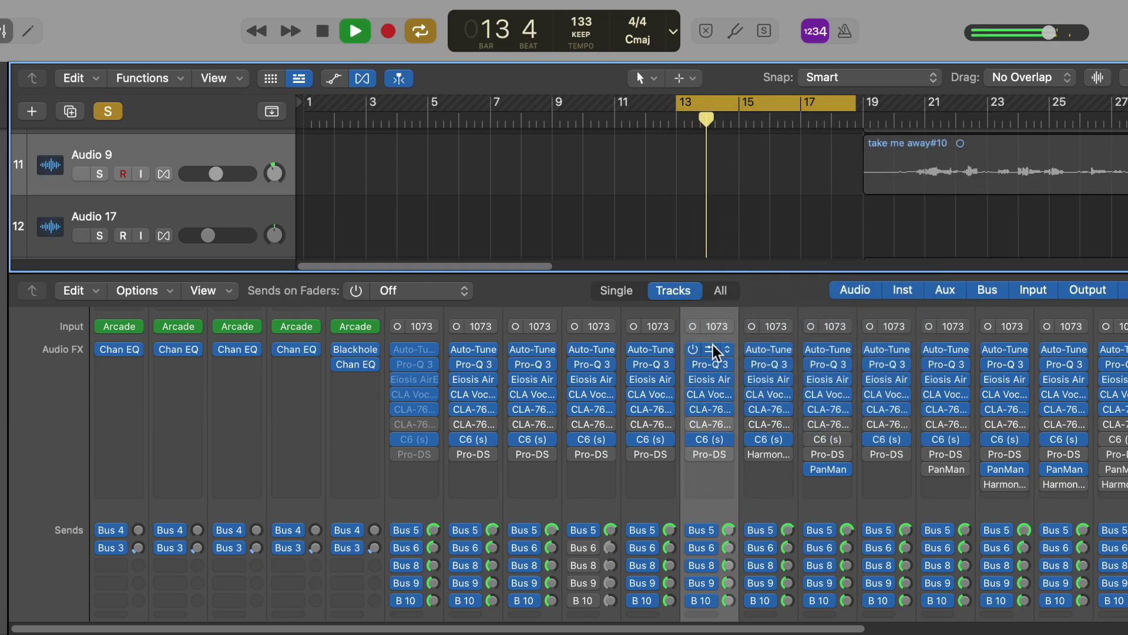
click(712, 350)
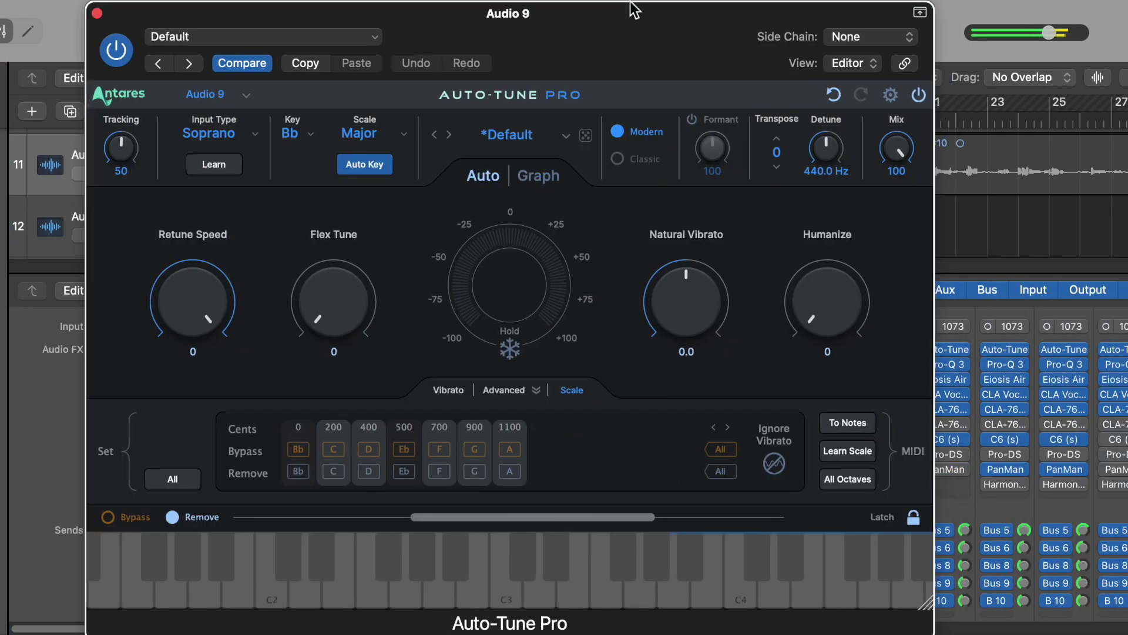
click(546, 134)
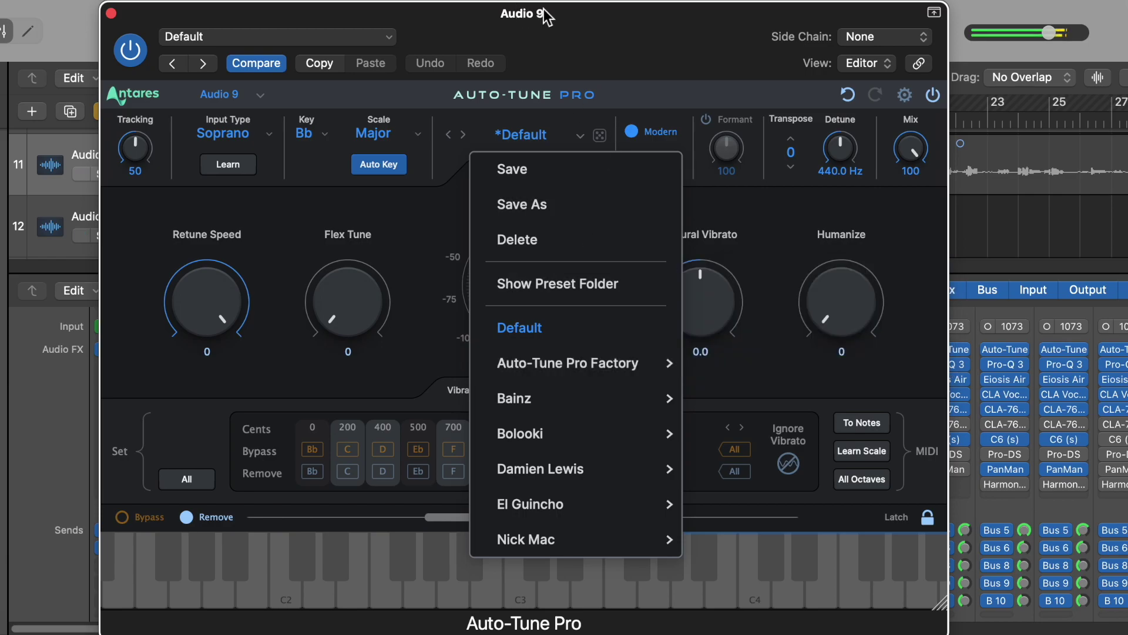
click(111, 13)
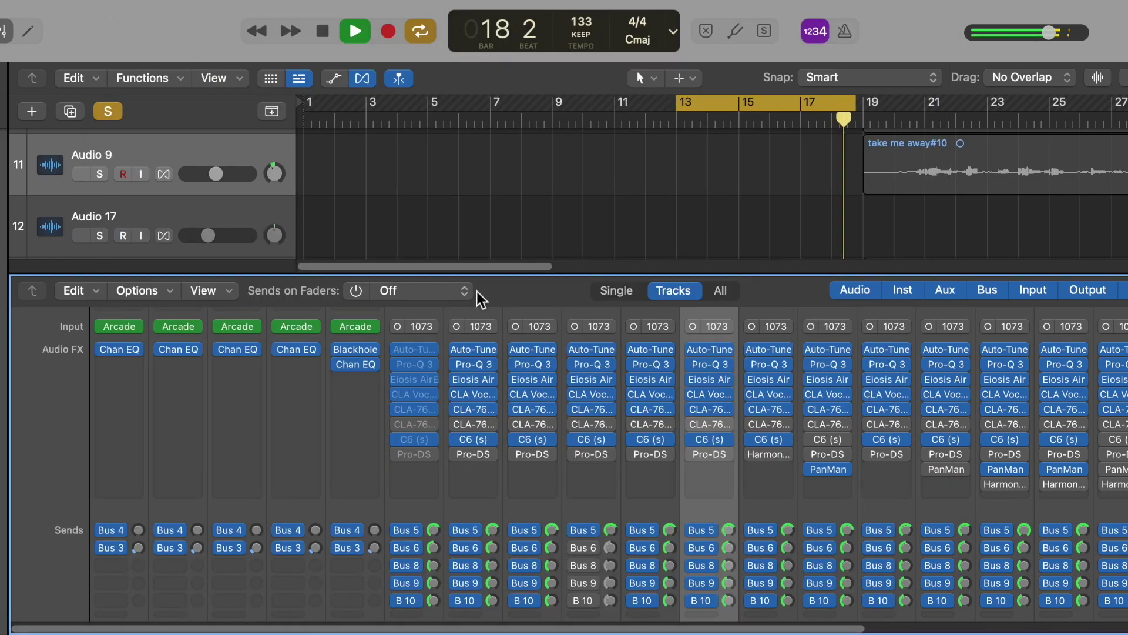
- Select the Audio 6 track and reopen its Auto-Tune Pro plug-in
scroll(517, 227, down, 10)
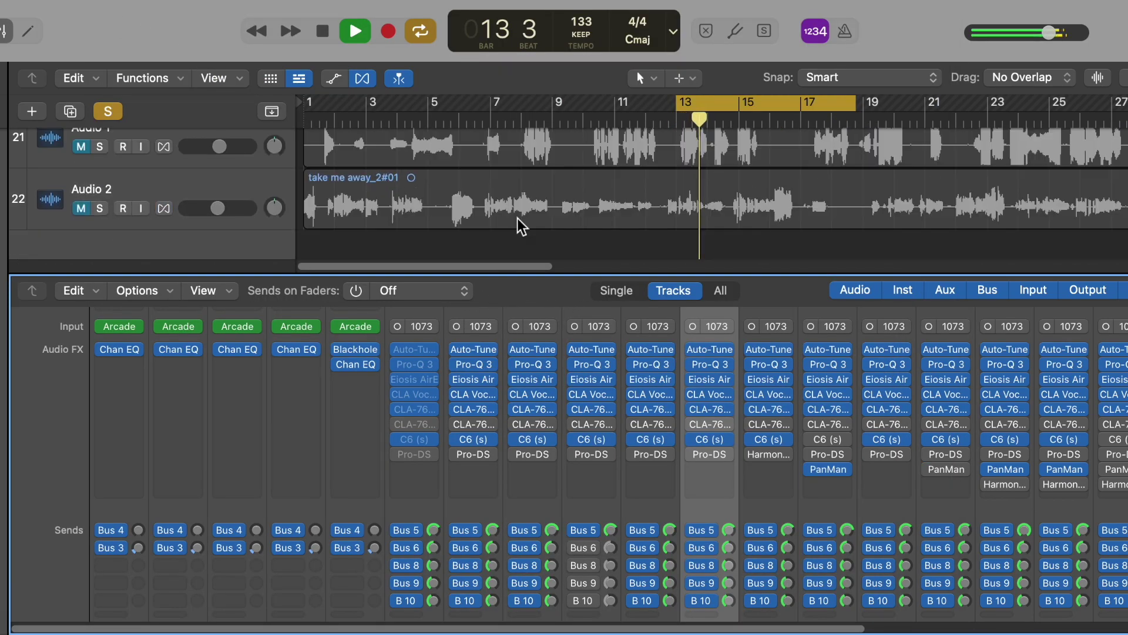
scroll(517, 226, up, 13)
click(206, 194)
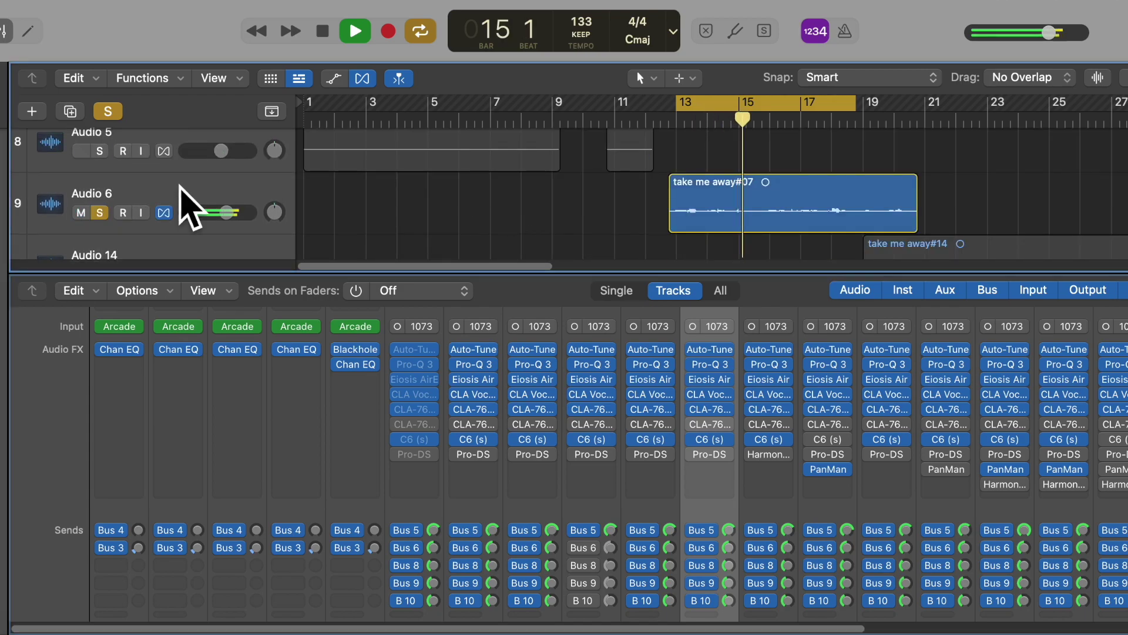
click(592, 347)
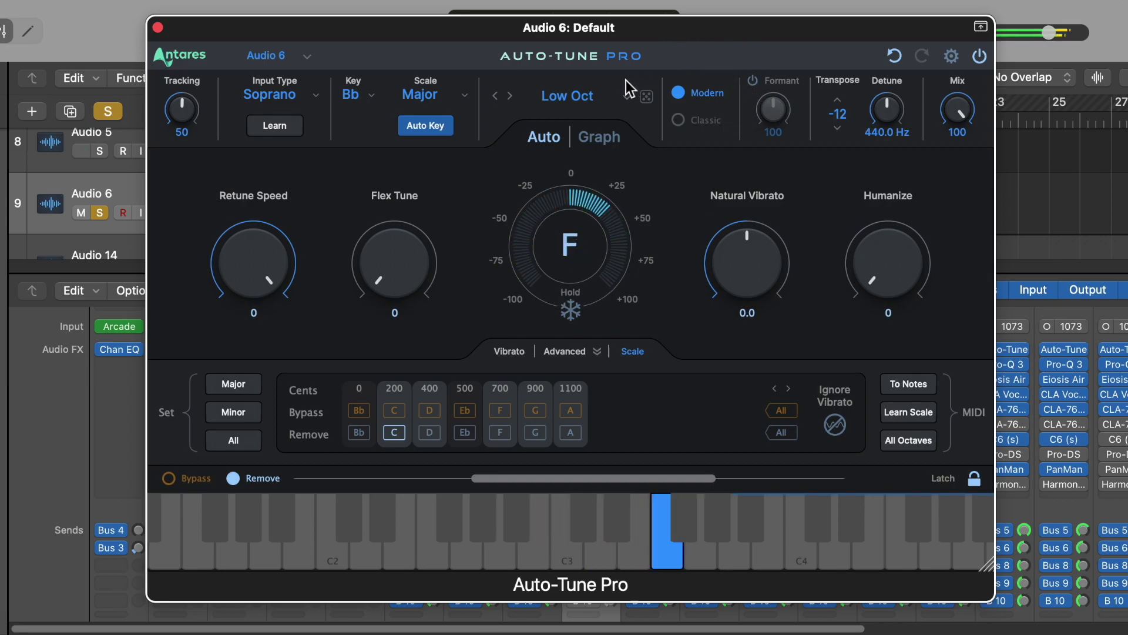
- Load the Bainz preset Lyrics on the Audio 6 vocal during playback
click(577, 96)
mouse_move(583, 369)
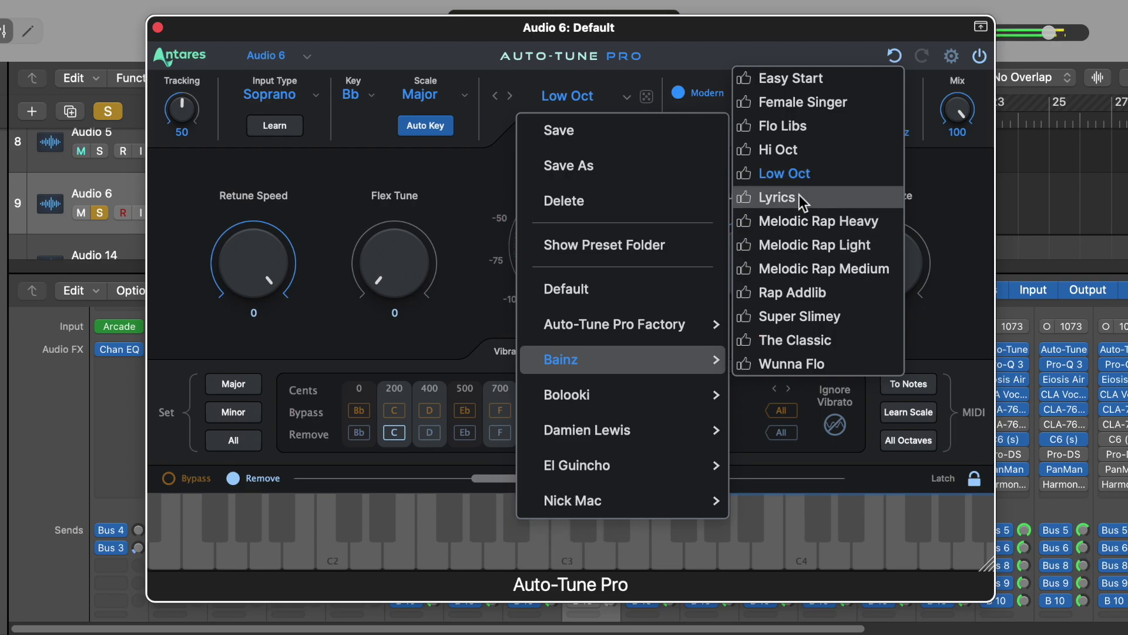
click(777, 198)
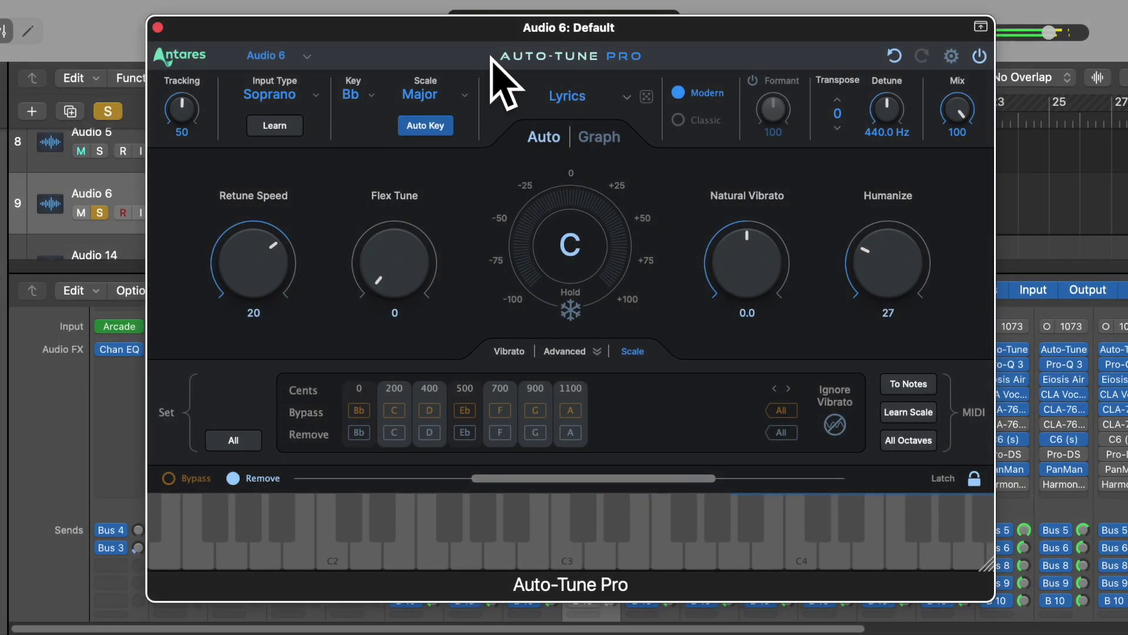
click(557, 94)
mouse_move(708, 359)
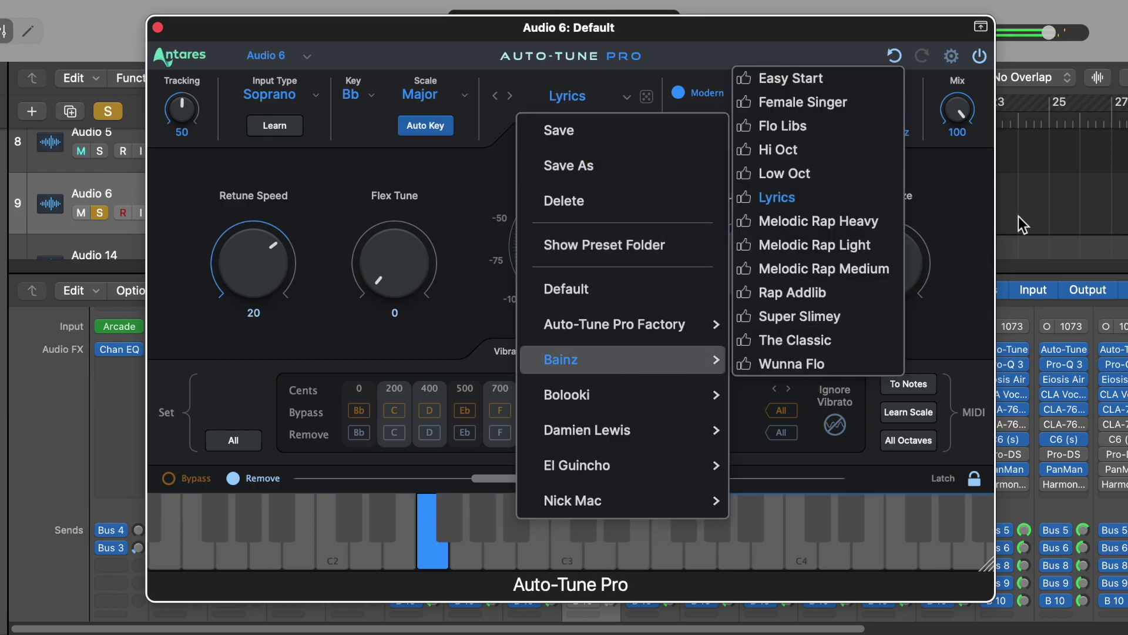
click(952, 259)
- Move the Auto-Tune window clear of the transport controls, stop playback, and move the window back up
drag(802, 34, 901, 176)
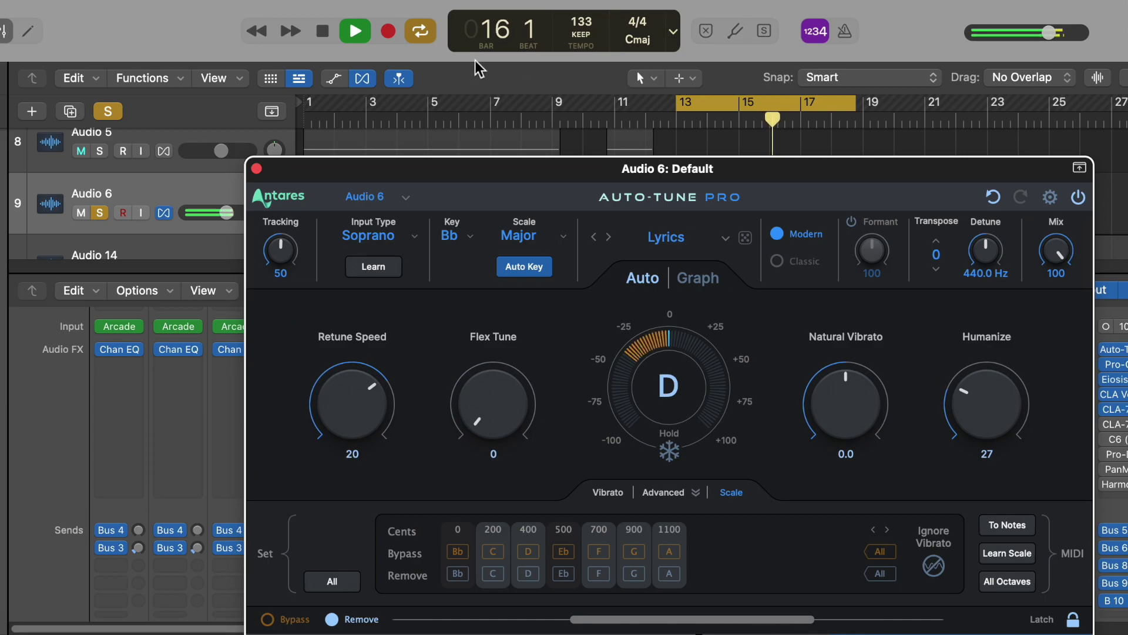
click(322, 31)
drag(622, 171, 563, 16)
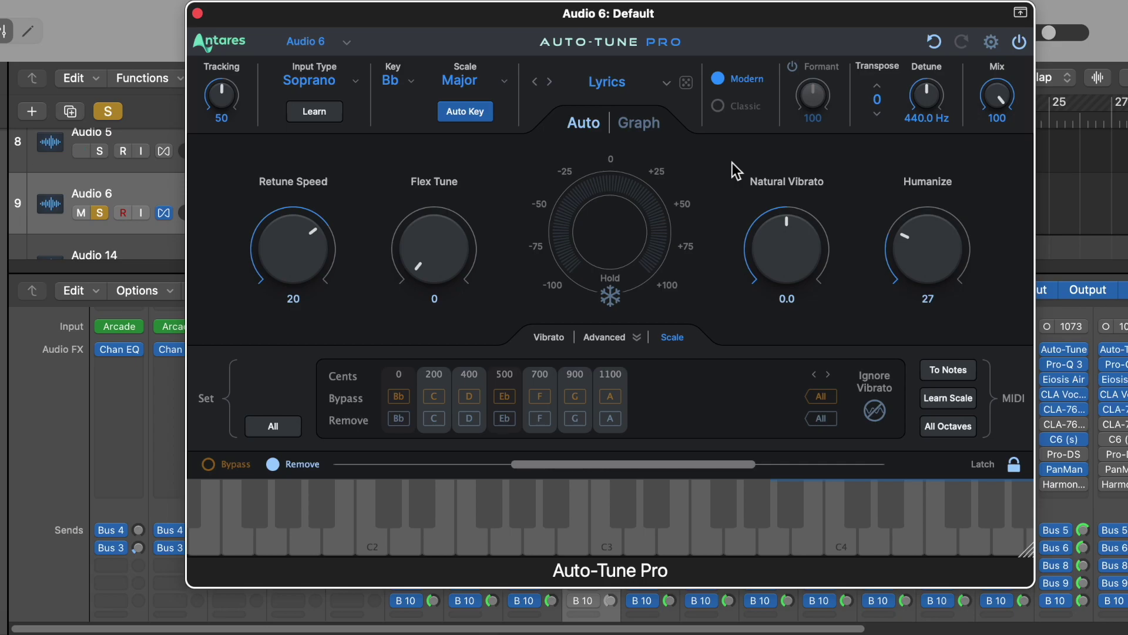
- Load the Bainz preset Melodic Rap Heavy in Auto-Tune on Audio 6
click(598, 82)
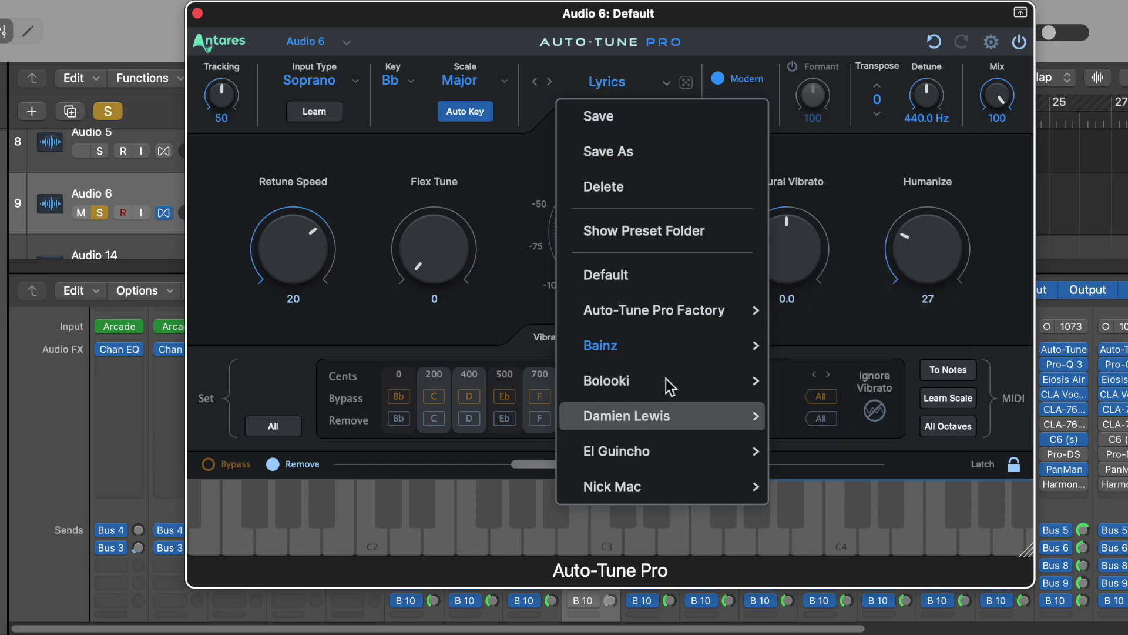
mouse_move(657, 344)
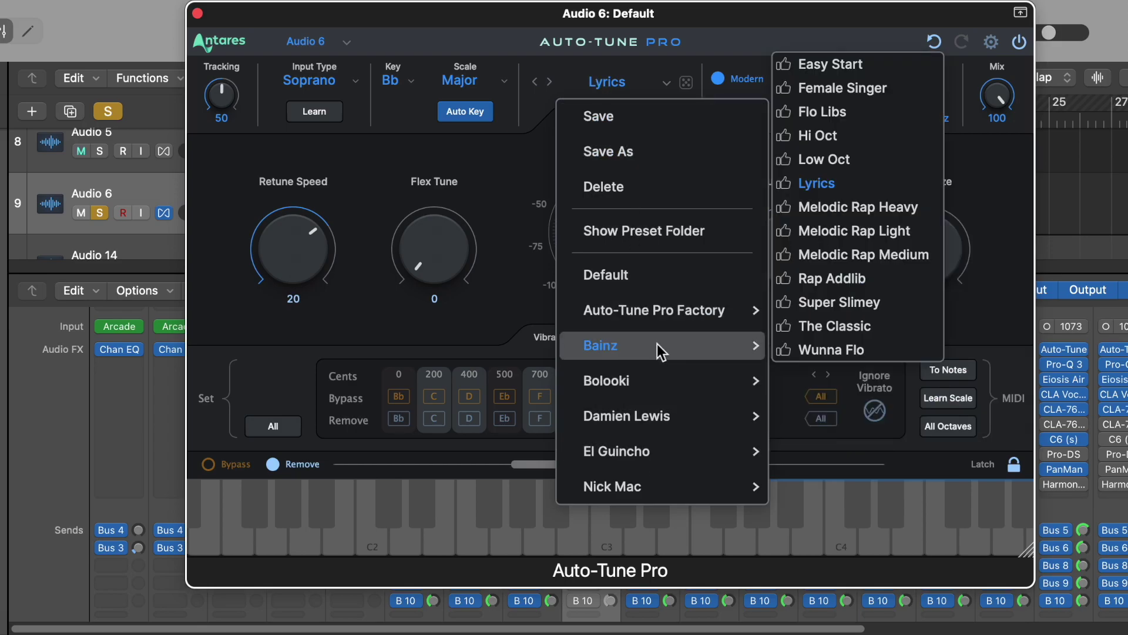
click(912, 213)
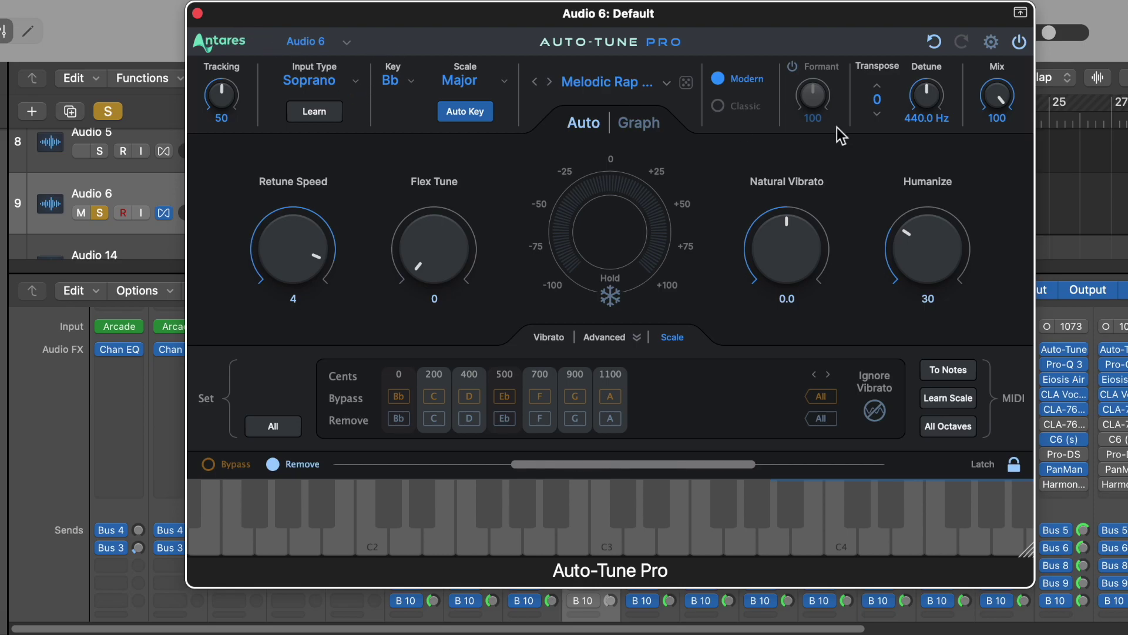
right_click(1045, 167)
click(1051, 145)
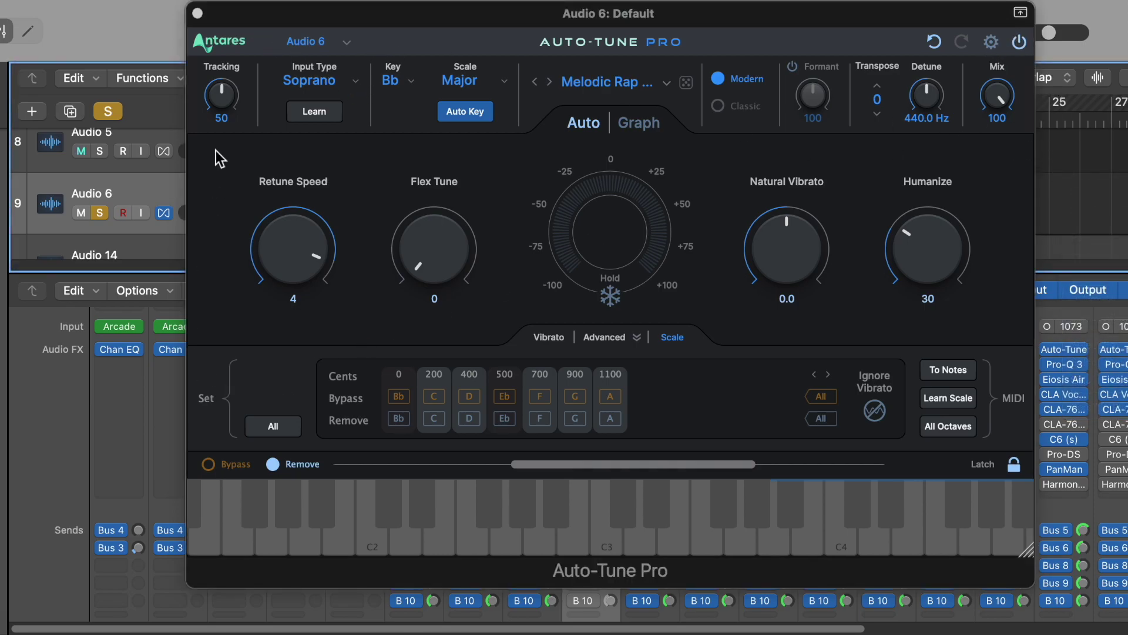
- Move the Auto-Tune window on Audio 6 below the transport controls and start playback
click(241, 26)
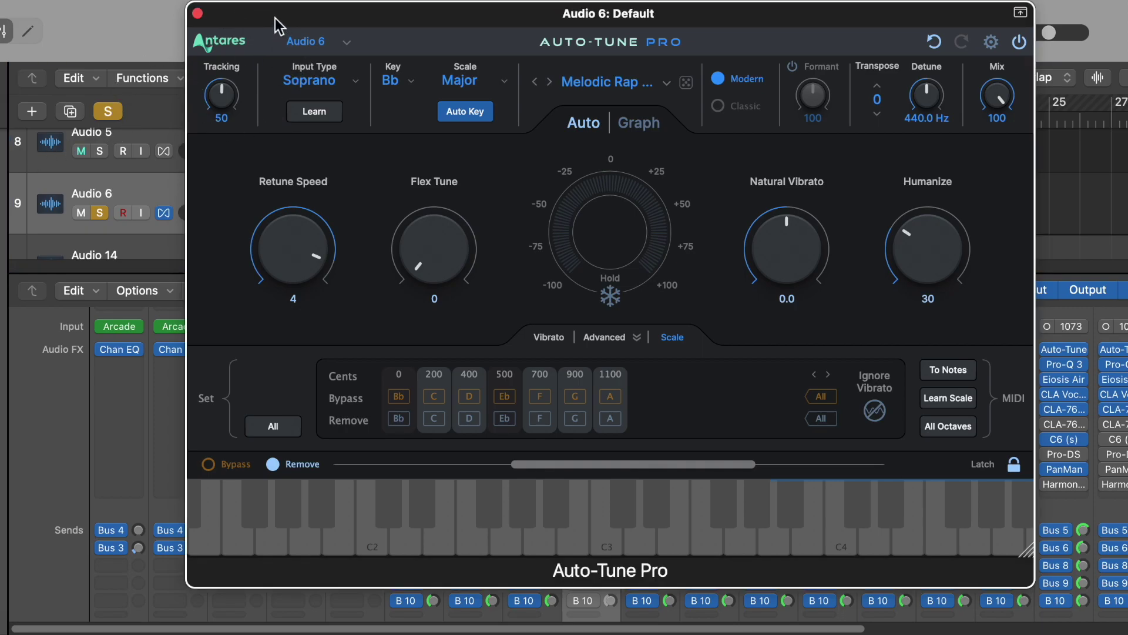
click(1022, 12)
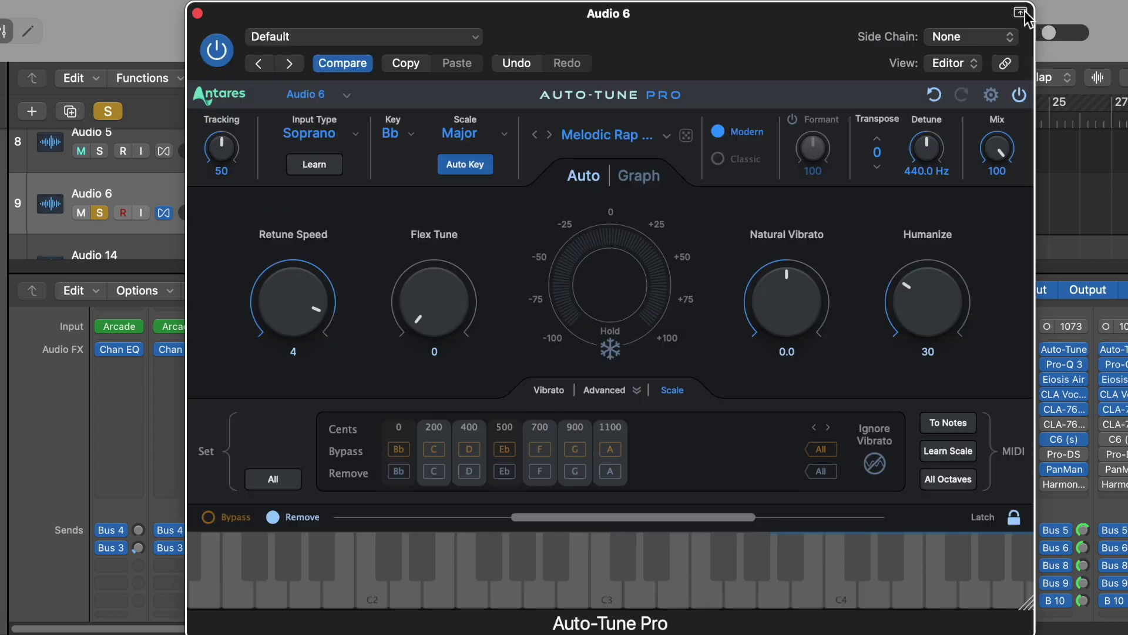
click(1023, 15)
drag(1002, 14, 992, 112)
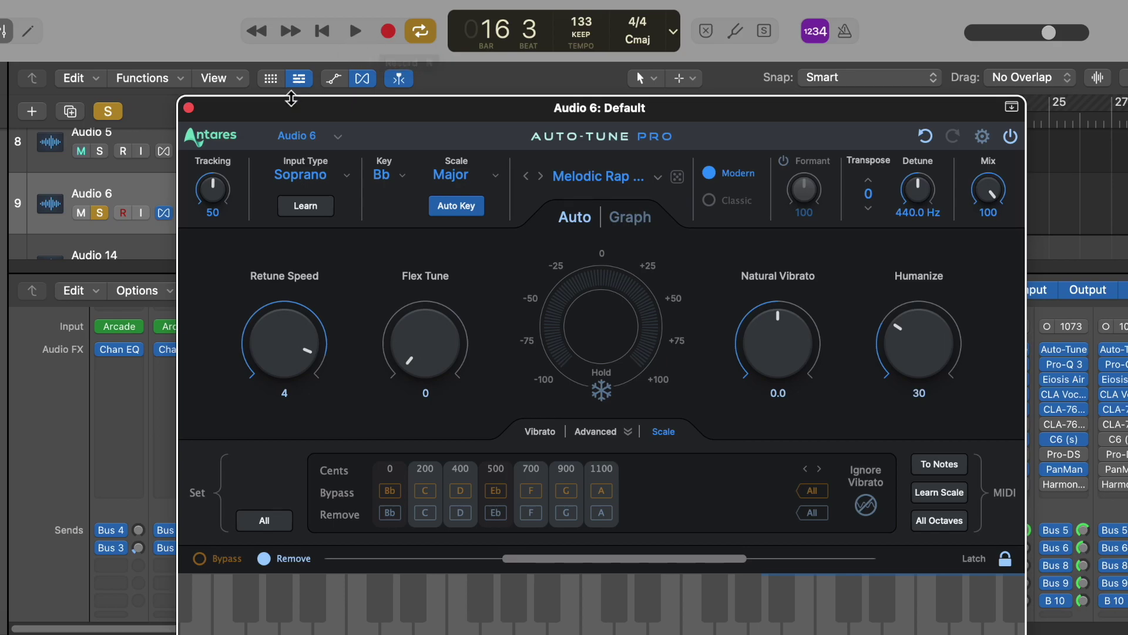
click(355, 31)
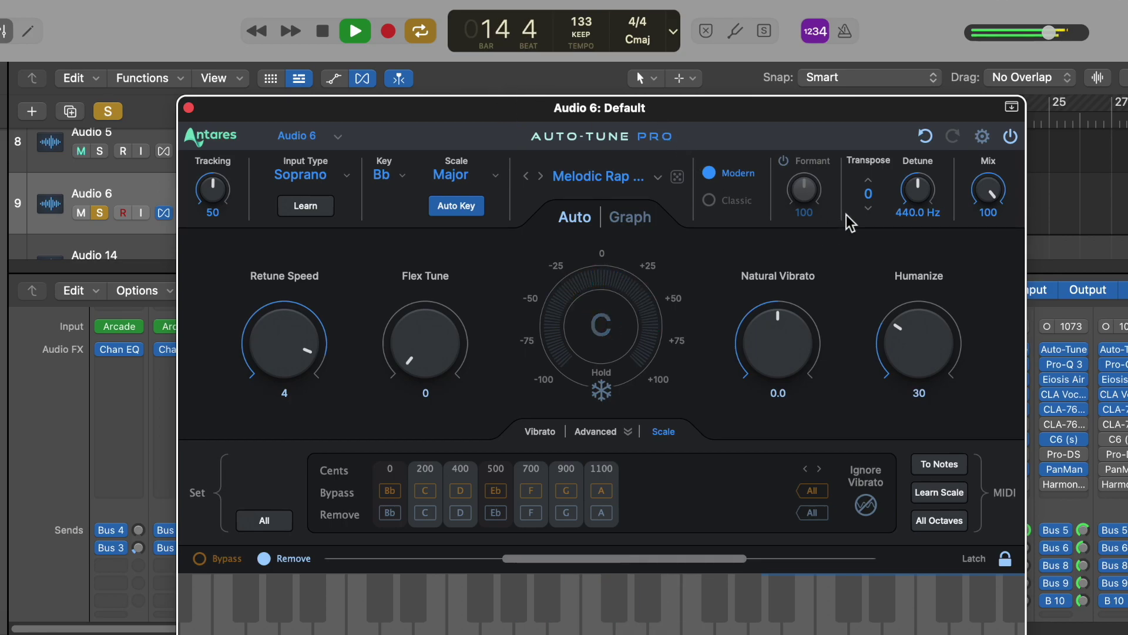
- Load the Bainz preset Rap Addlib in Auto-Tune on the Audio 6 vocal during playback
click(629, 183)
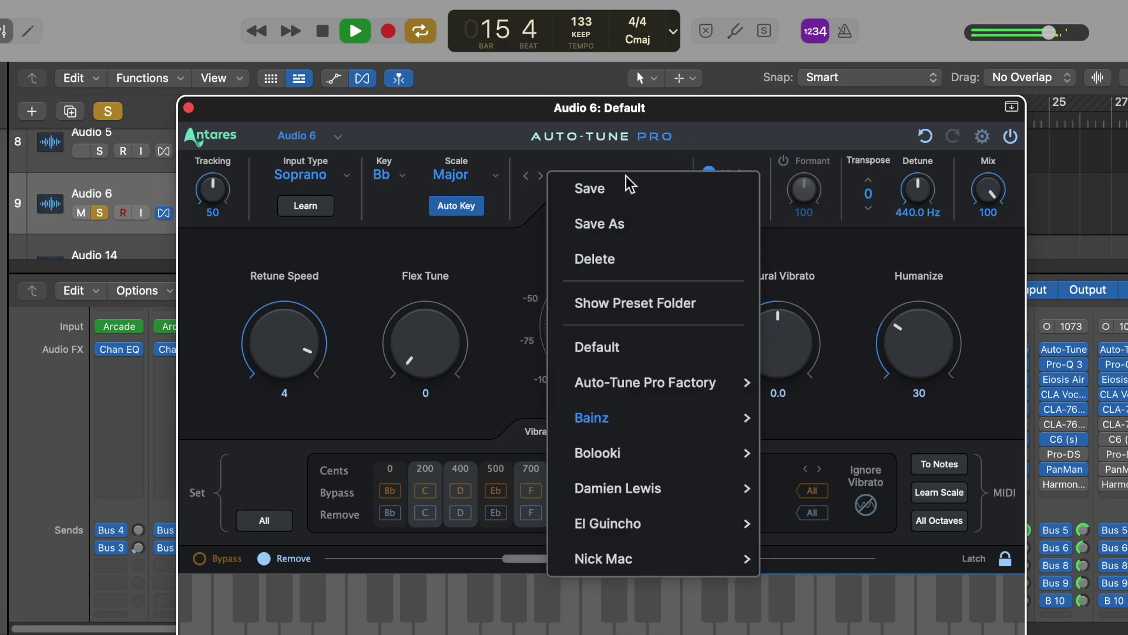
mouse_move(642, 416)
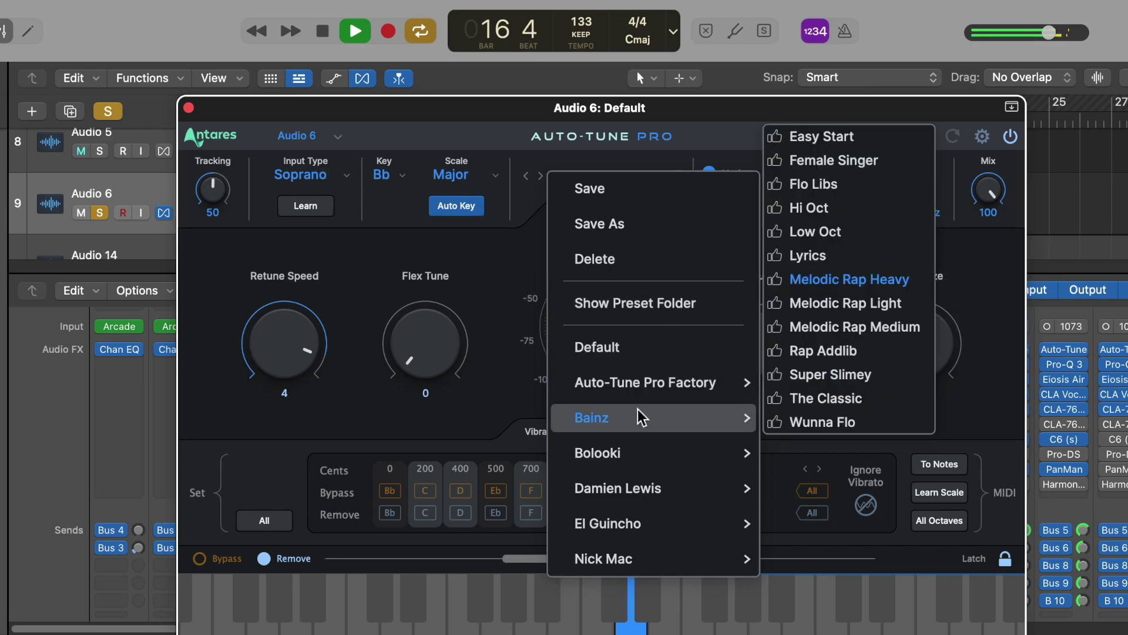
click(796, 351)
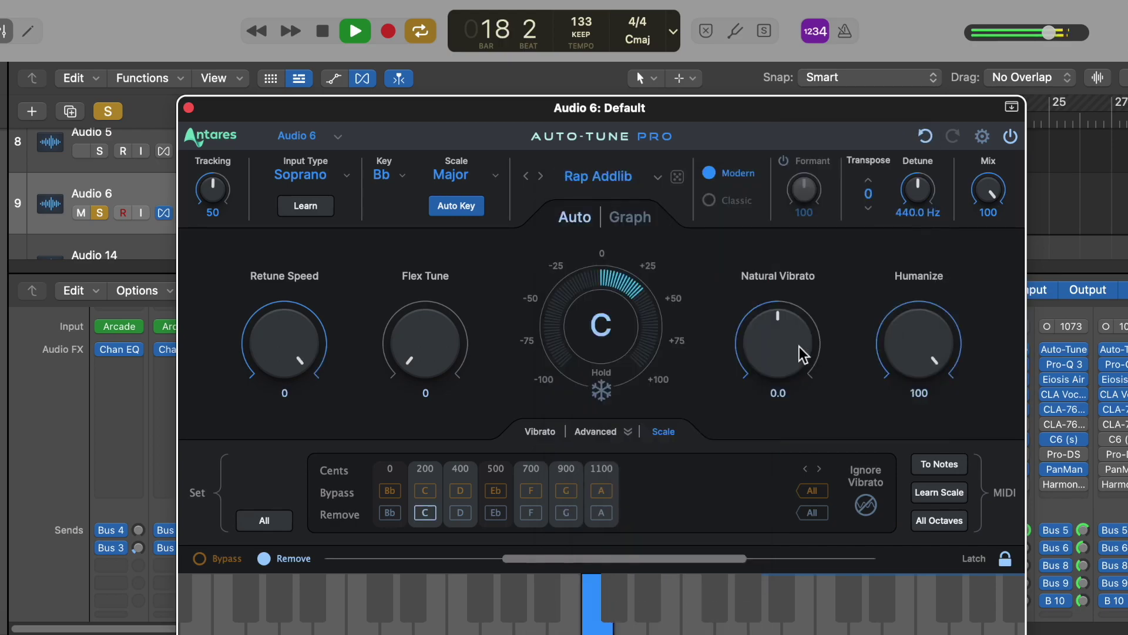
- Audition the Damien Lewis presets RnB Writer and Pop Vox one after the other on the playing Audio 6 vocal
click(610, 174)
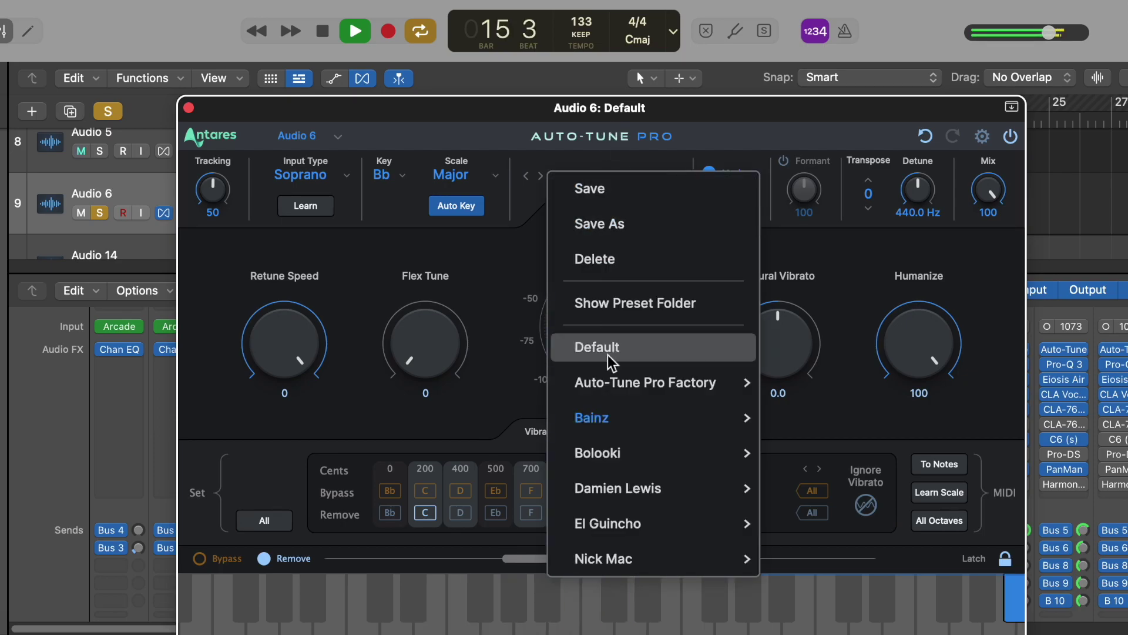
mouse_move(642, 491)
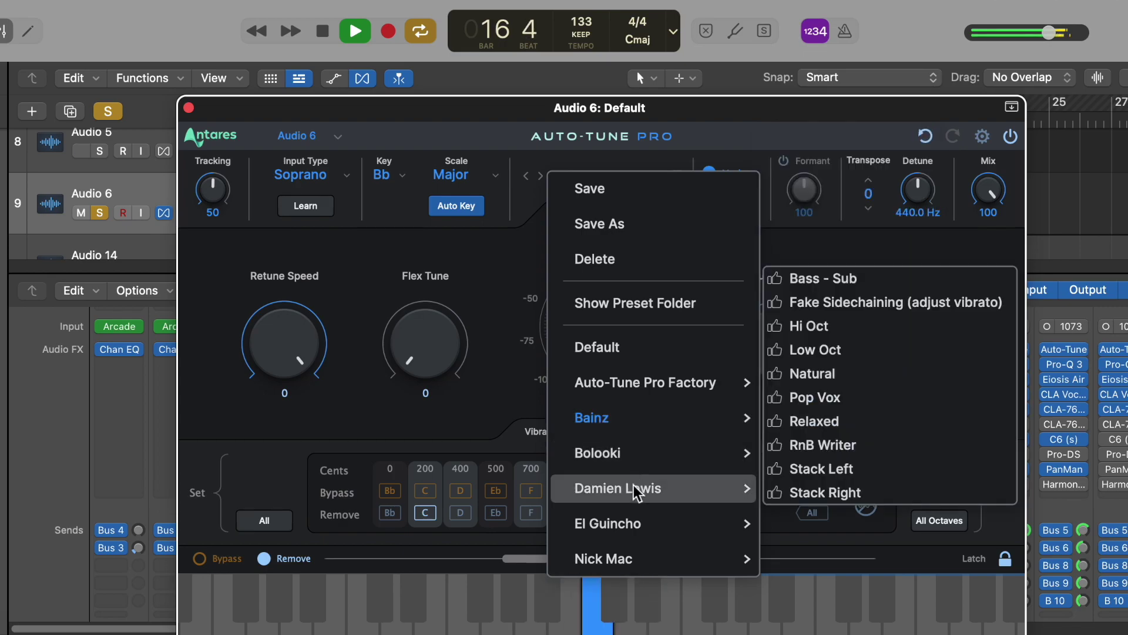
click(802, 449)
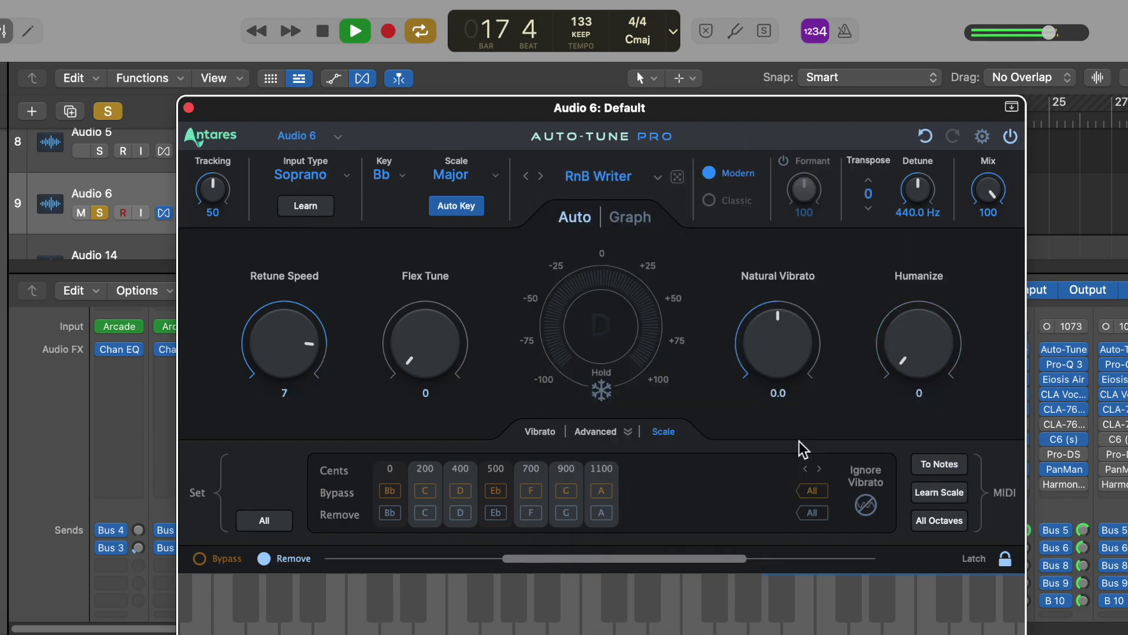
click(590, 176)
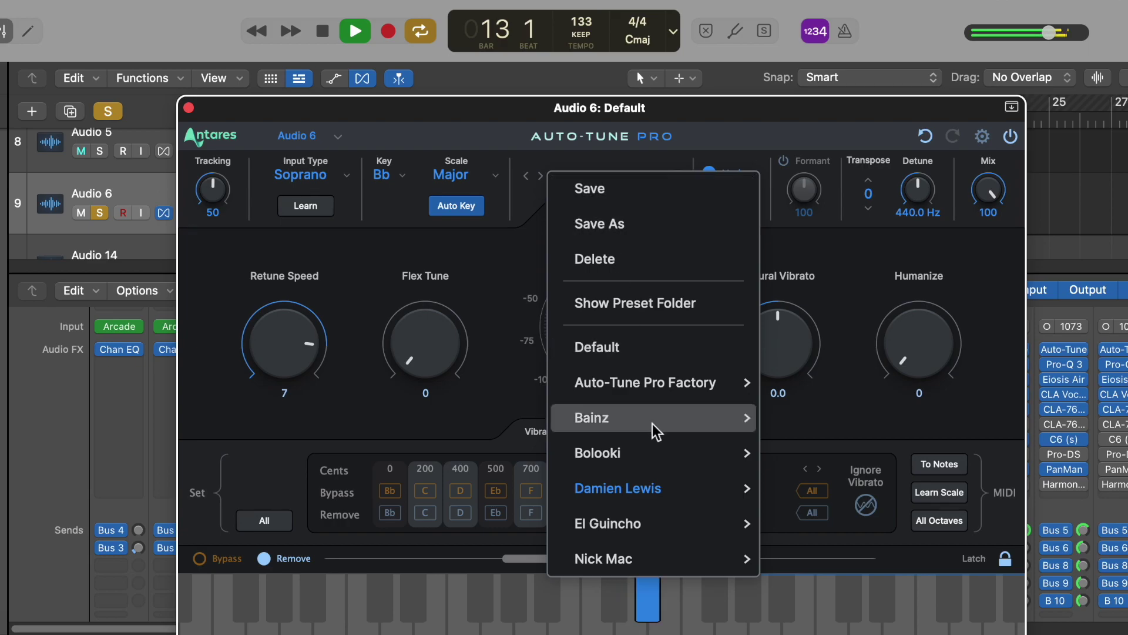
mouse_move(658, 492)
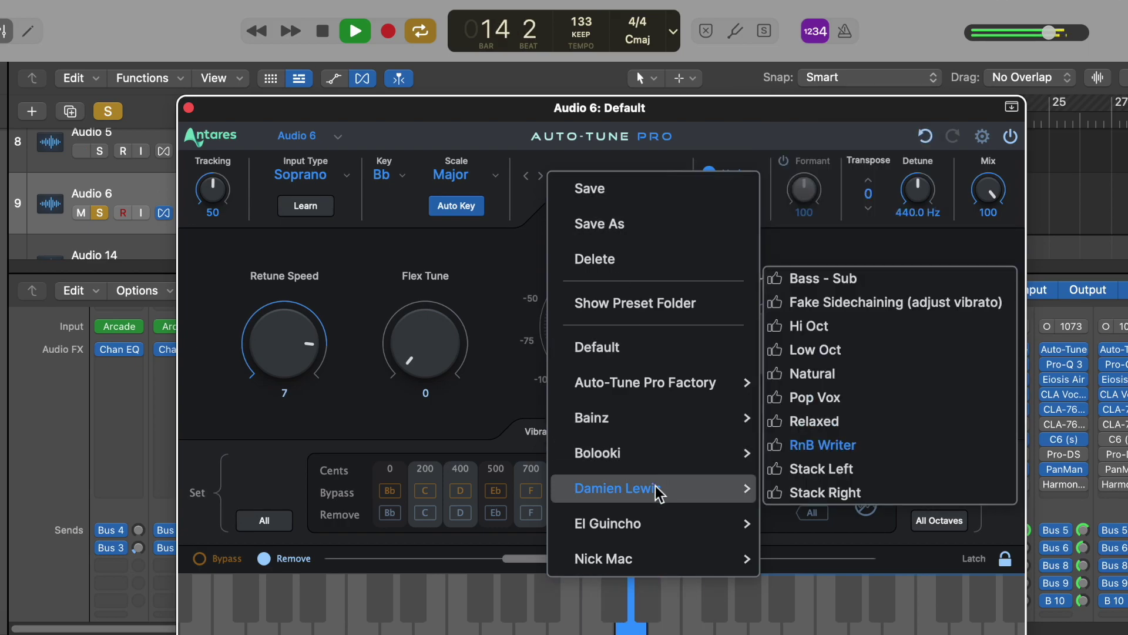
click(842, 414)
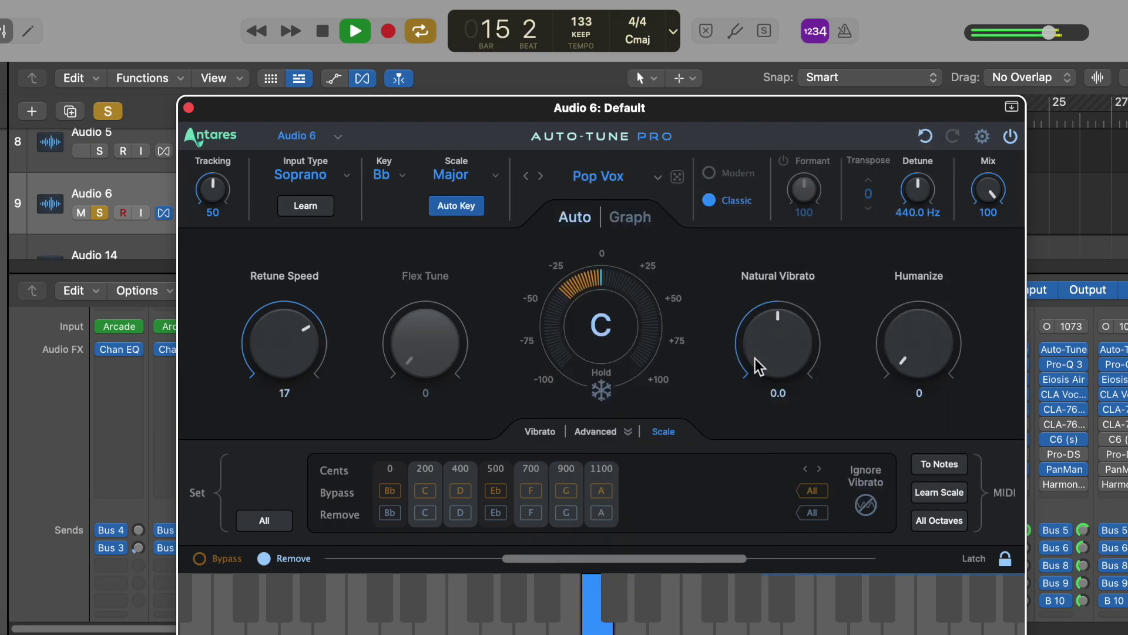
- Load the Bolooki preset Pick A Key - Retune 11 on Audio 6 and shift the Auto-Tune window slightly upward
click(591, 179)
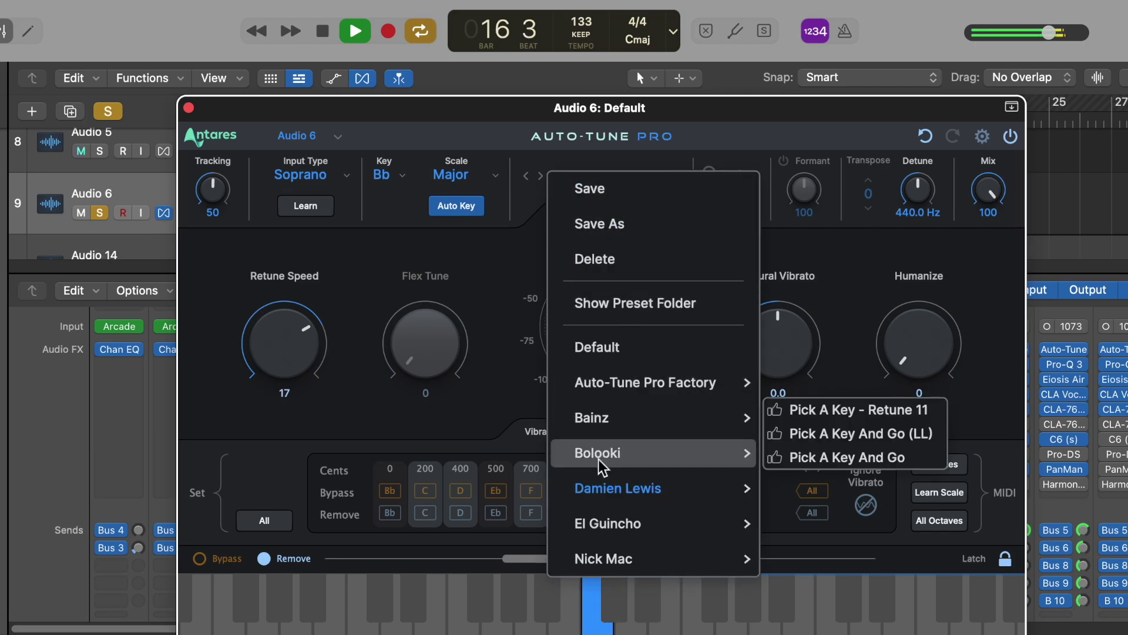
mouse_move(617, 457)
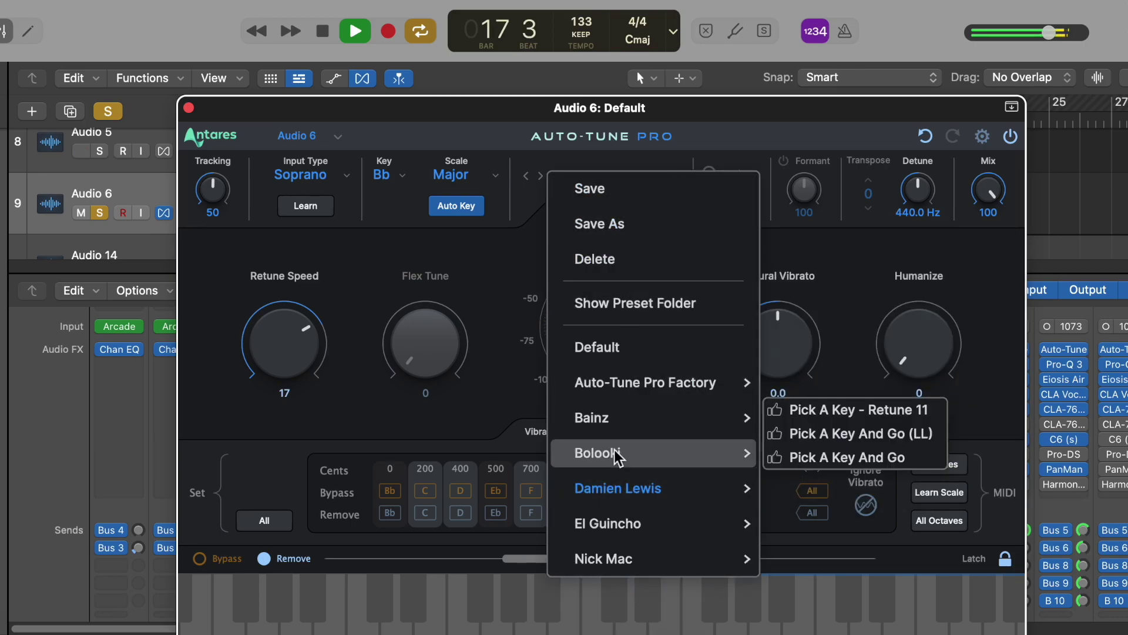
click(807, 412)
drag(637, 114, 600, 88)
- Load the Nick Mac preset Tight And Loose in Auto-Tune on the Audio 6 vocal
click(569, 153)
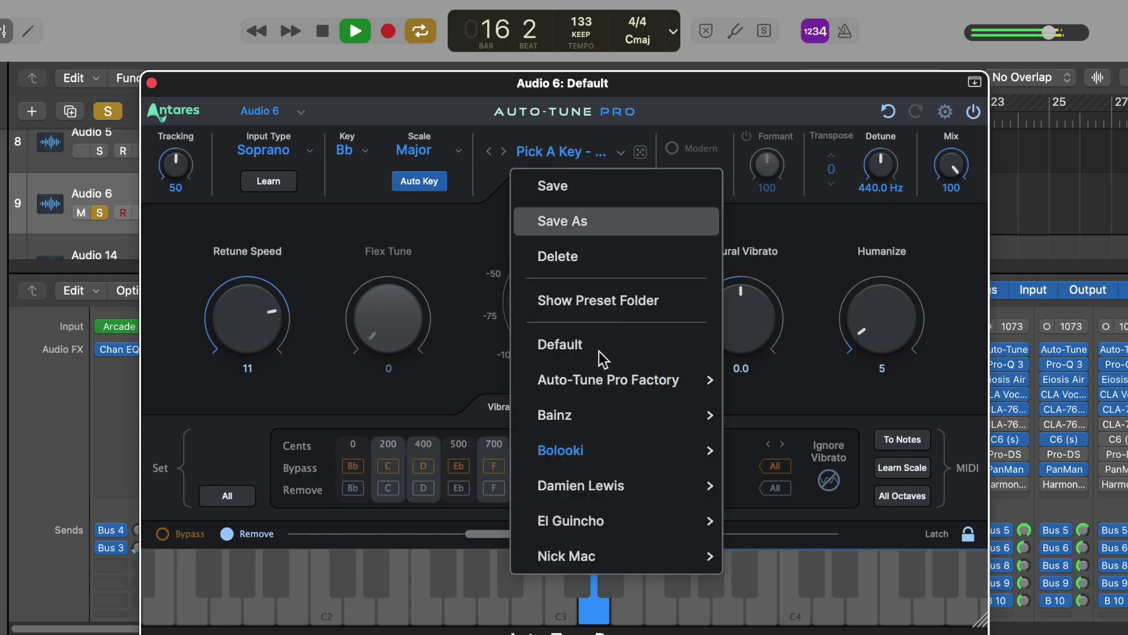
mouse_move(620, 486)
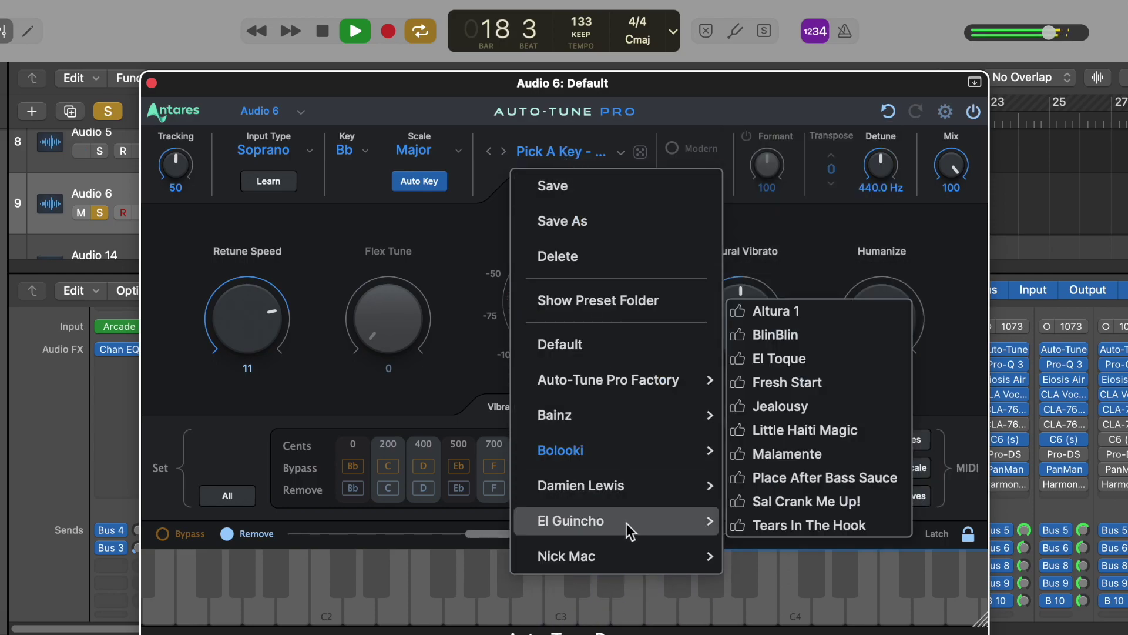
mouse_move(622, 550)
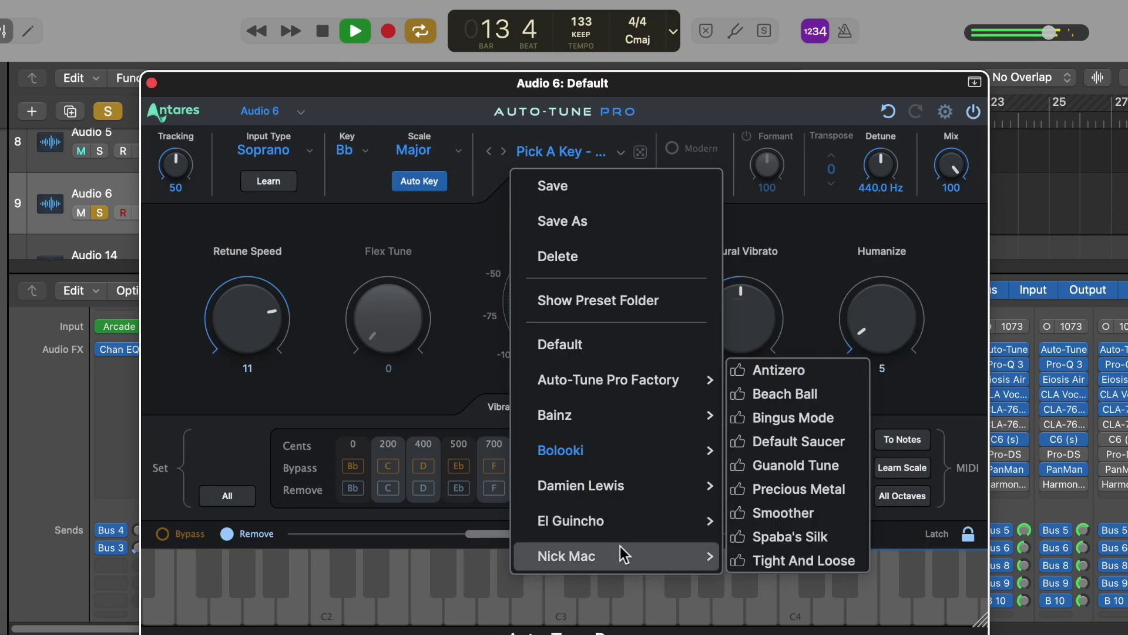
click(773, 563)
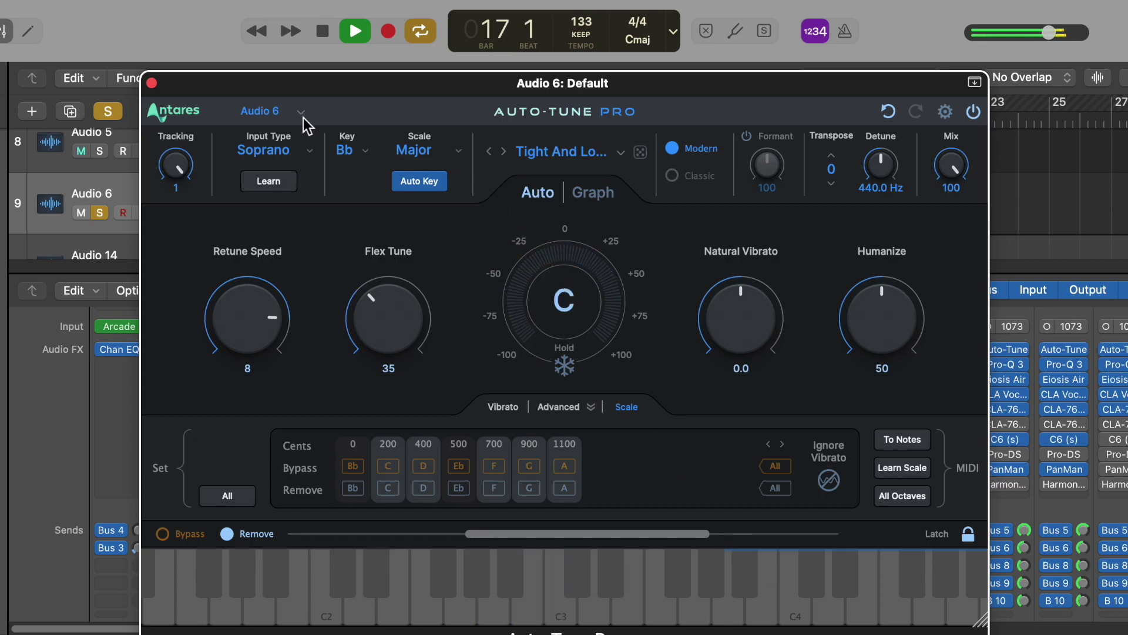
- Stop playback and move the Auto-Tune window back up so the whole plug-in is in view
click(322, 30)
drag(455, 95, 475, 46)
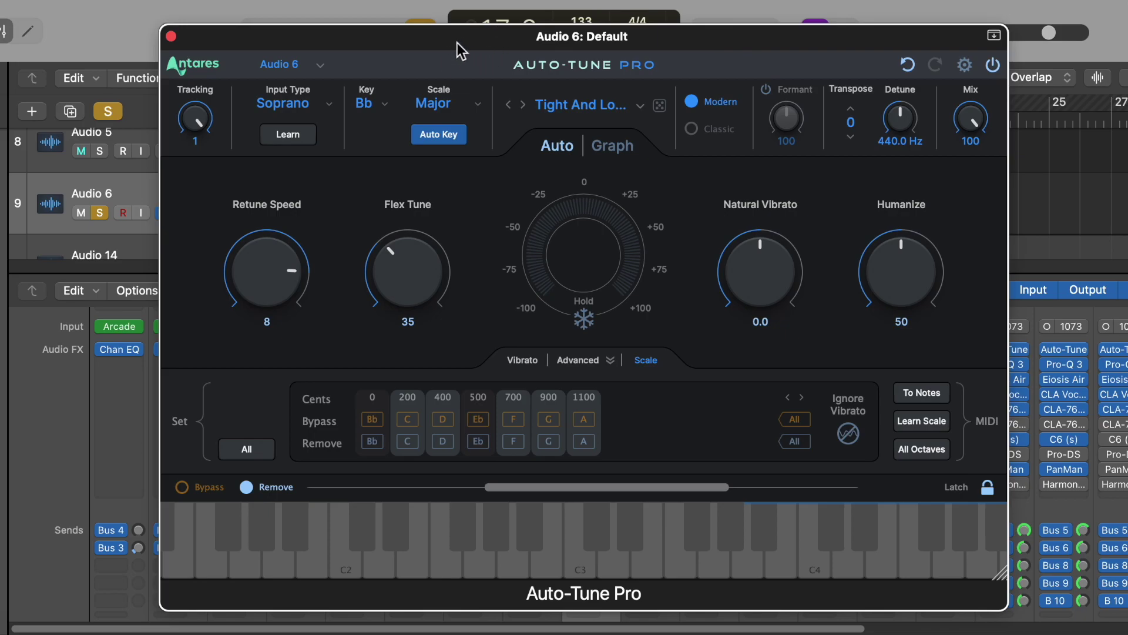
drag(467, 38, 446, 16)
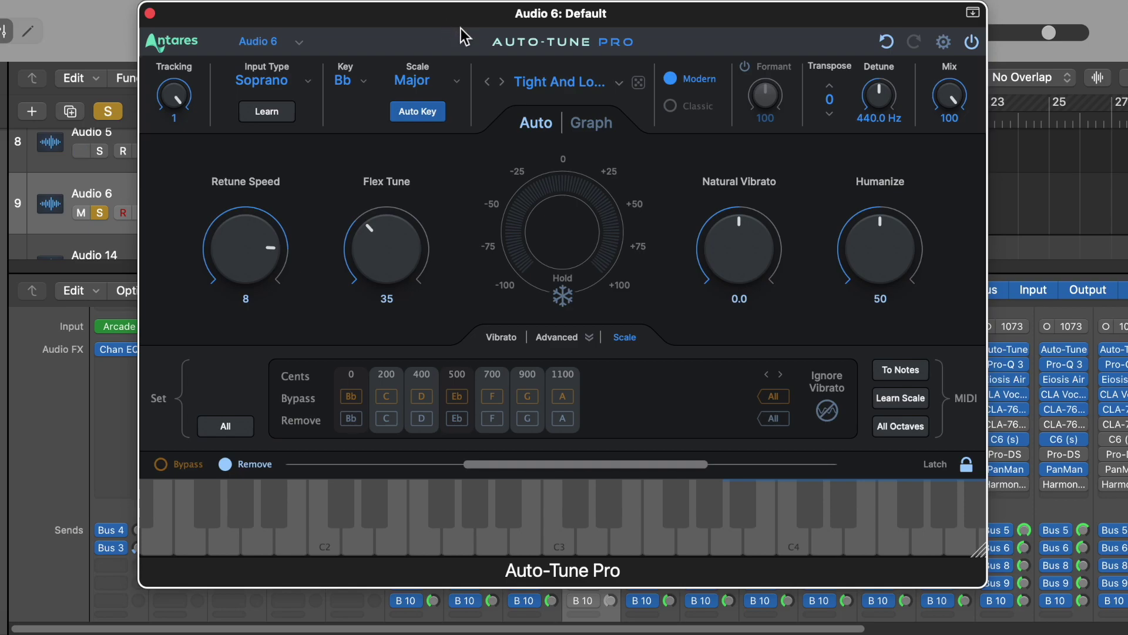
- Examine the Bainz, El Guincho and Damien Lewis artist preset lists in Auto-Tune without loading a preset
click(557, 87)
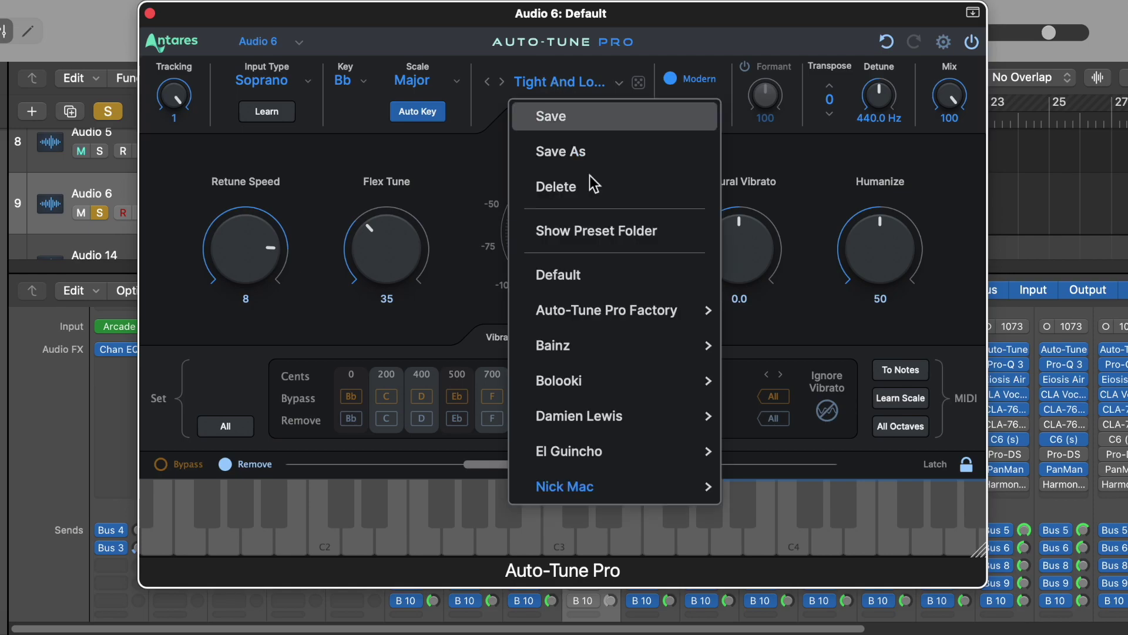
mouse_move(658, 346)
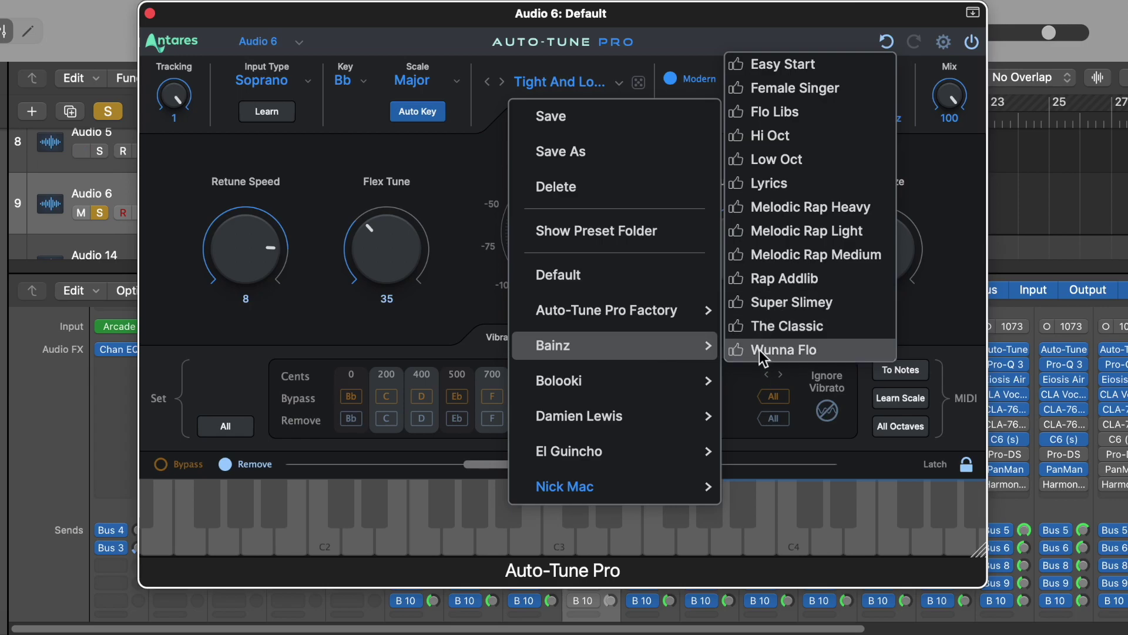
click(453, 198)
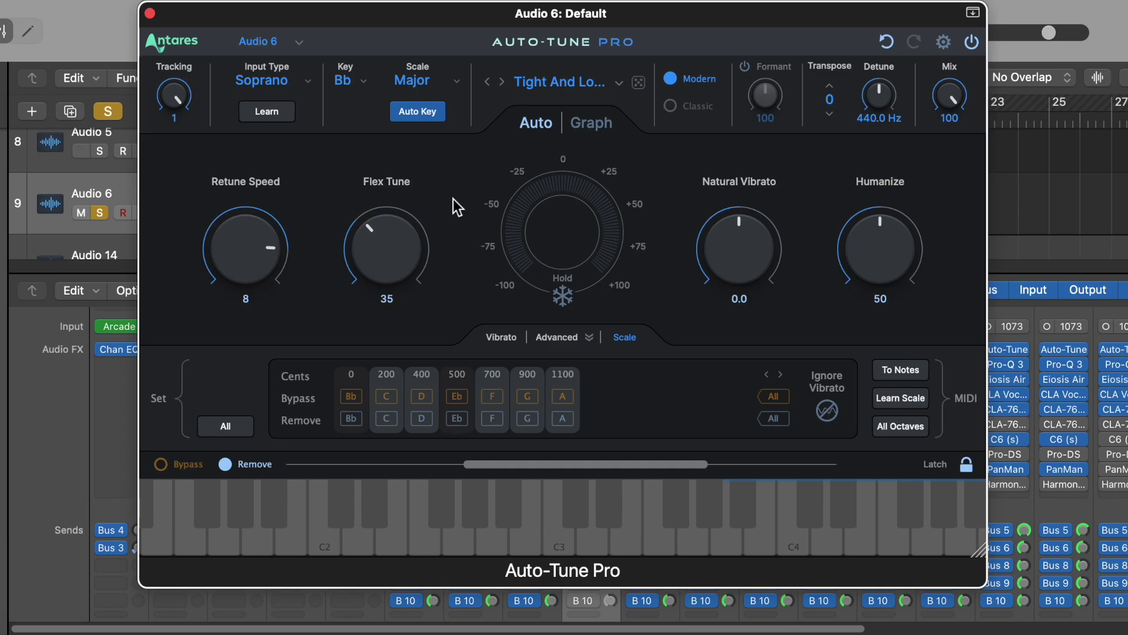
click(573, 82)
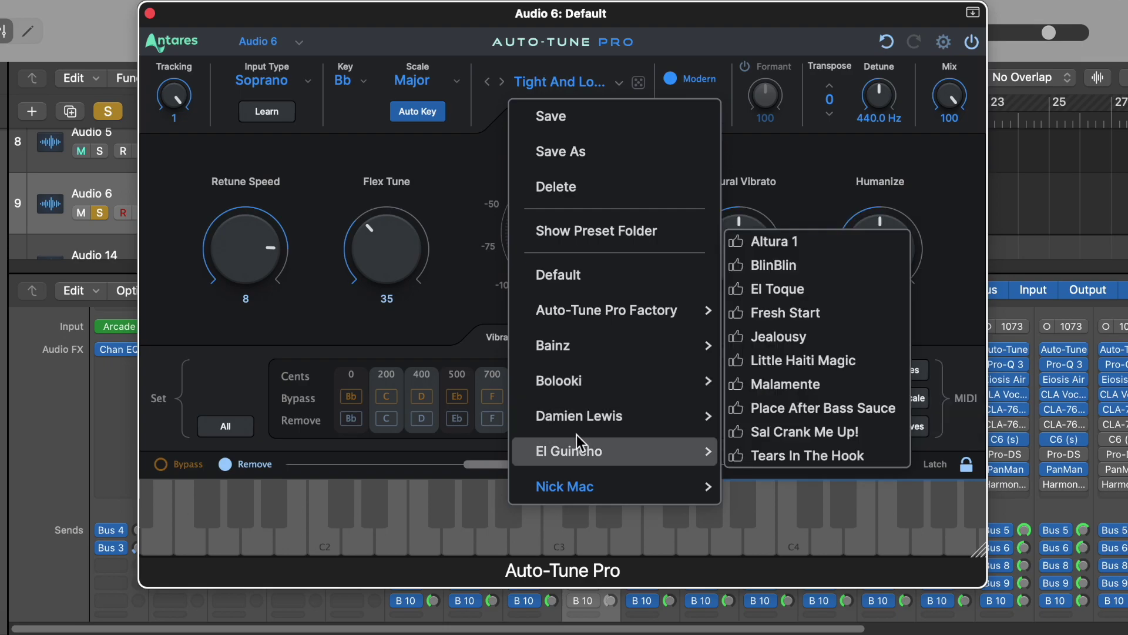
mouse_move(578, 438)
mouse_move(588, 411)
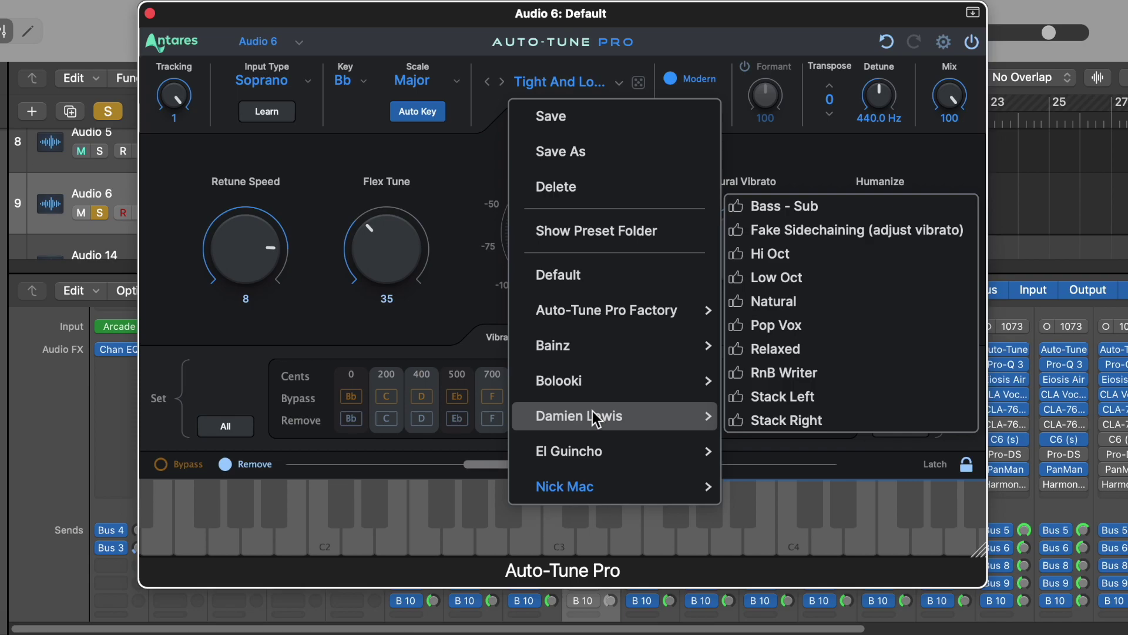
click(453, 192)
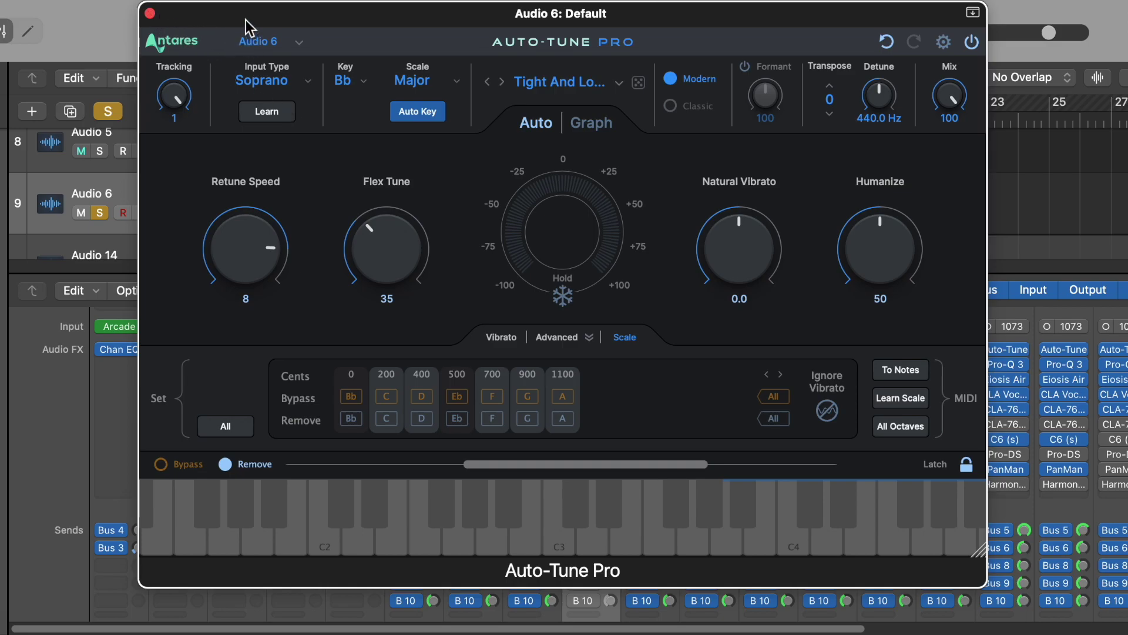
drag(245, 19, 221, 40)
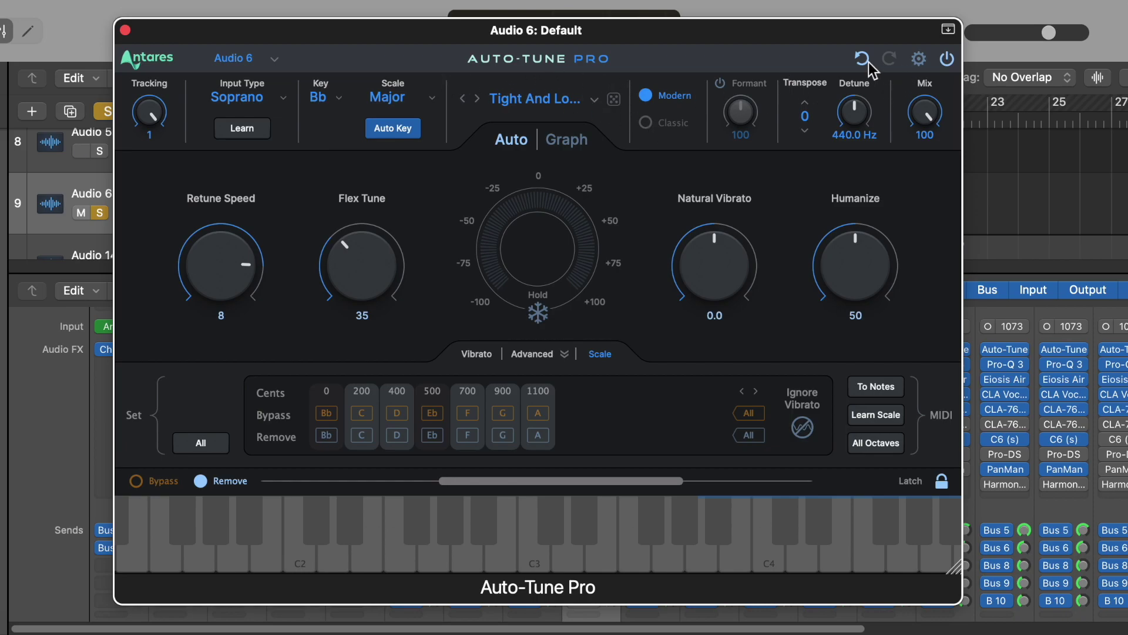
click(948, 30)
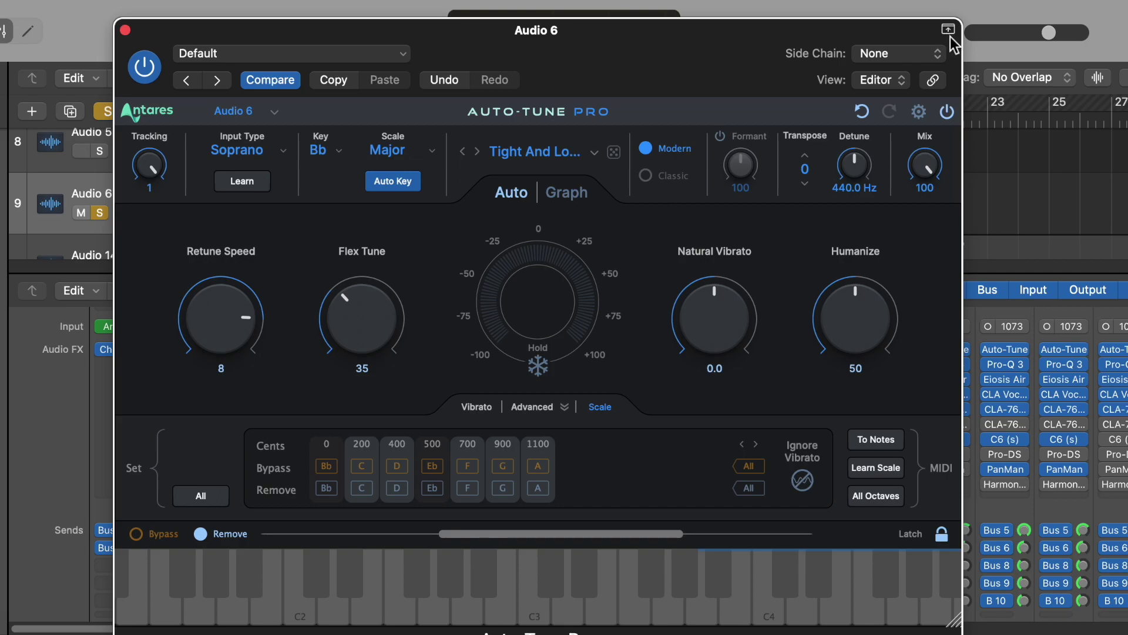
click(949, 30)
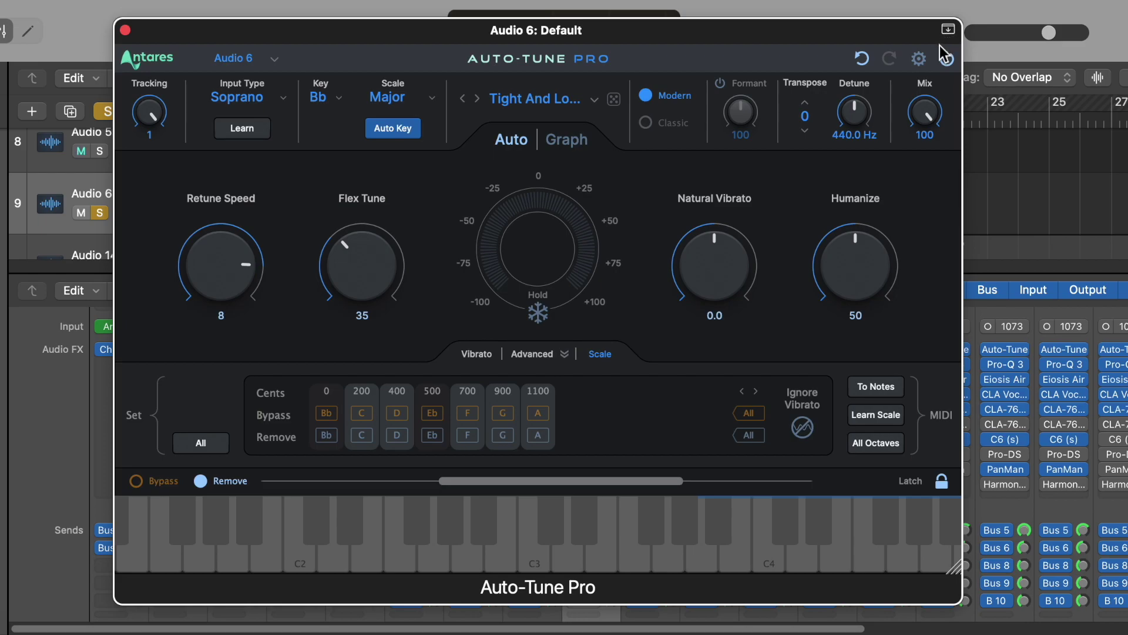
mouse_move(80, 48)
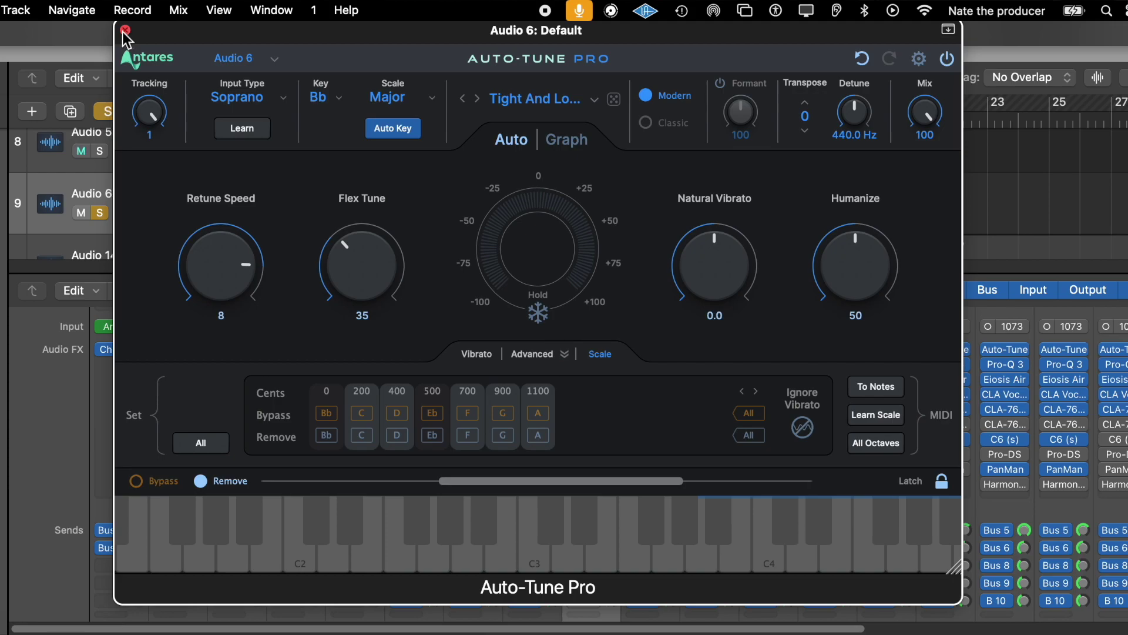
drag(232, 36, 187, 53)
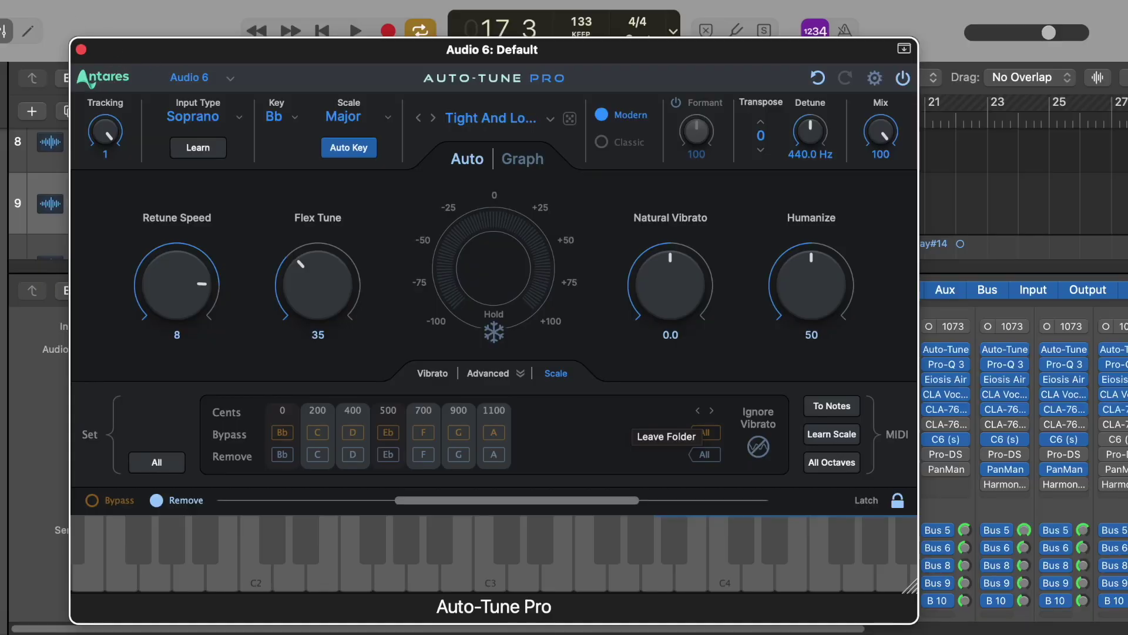
mouse_move(564, 1)
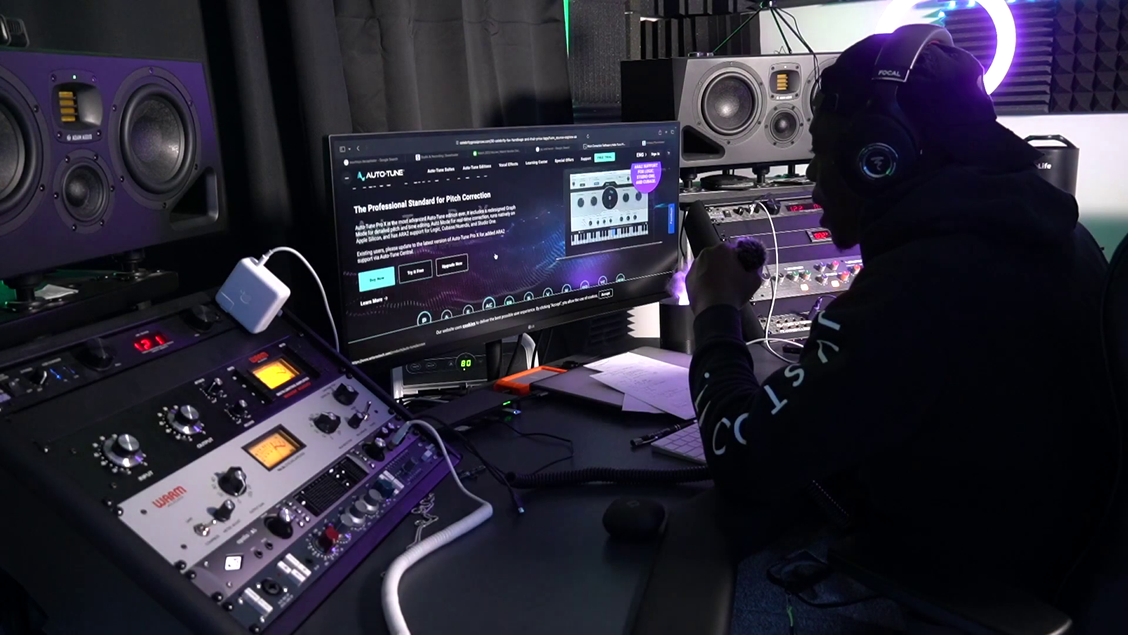
scroll(506, 247, down, 4)
scroll(506, 235, up, 5)
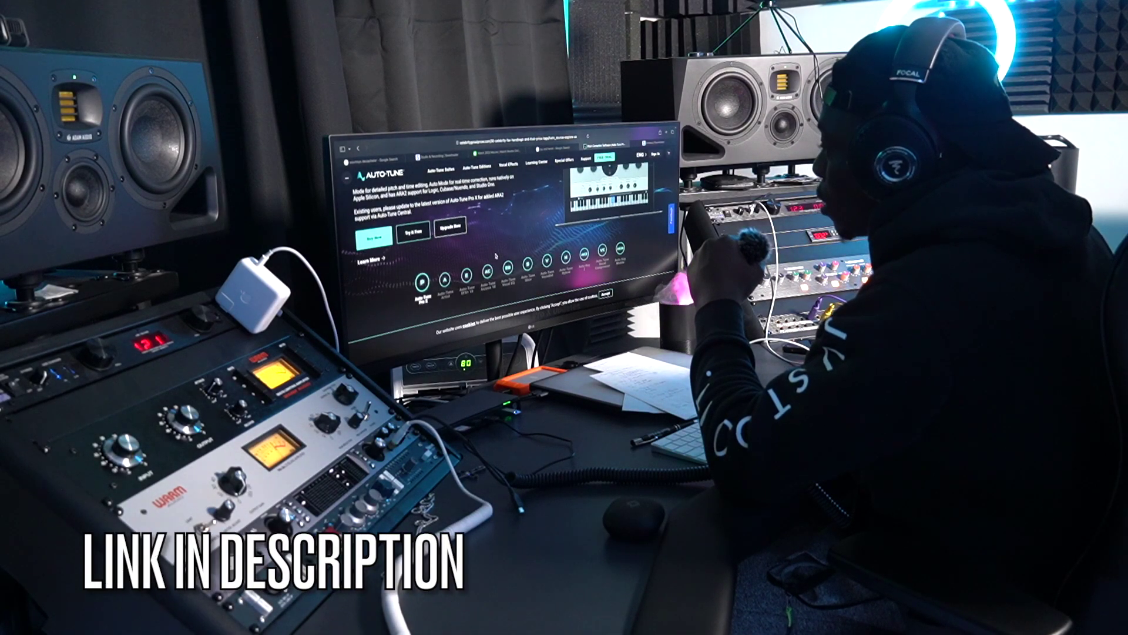
scroll(496, 256, down, 3)
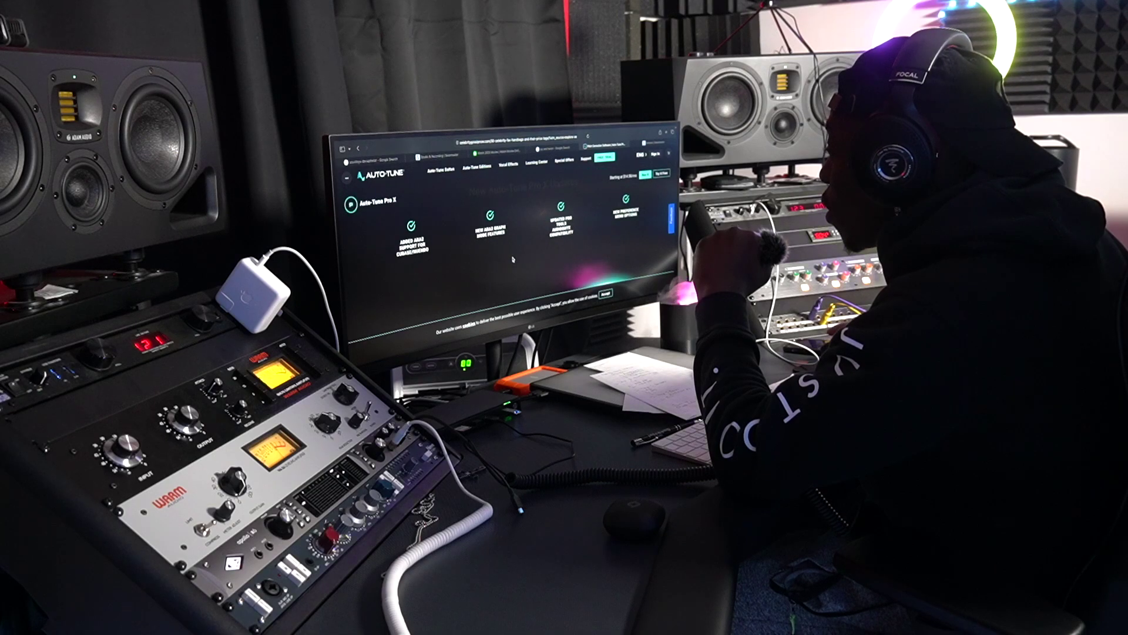
click(509, 167)
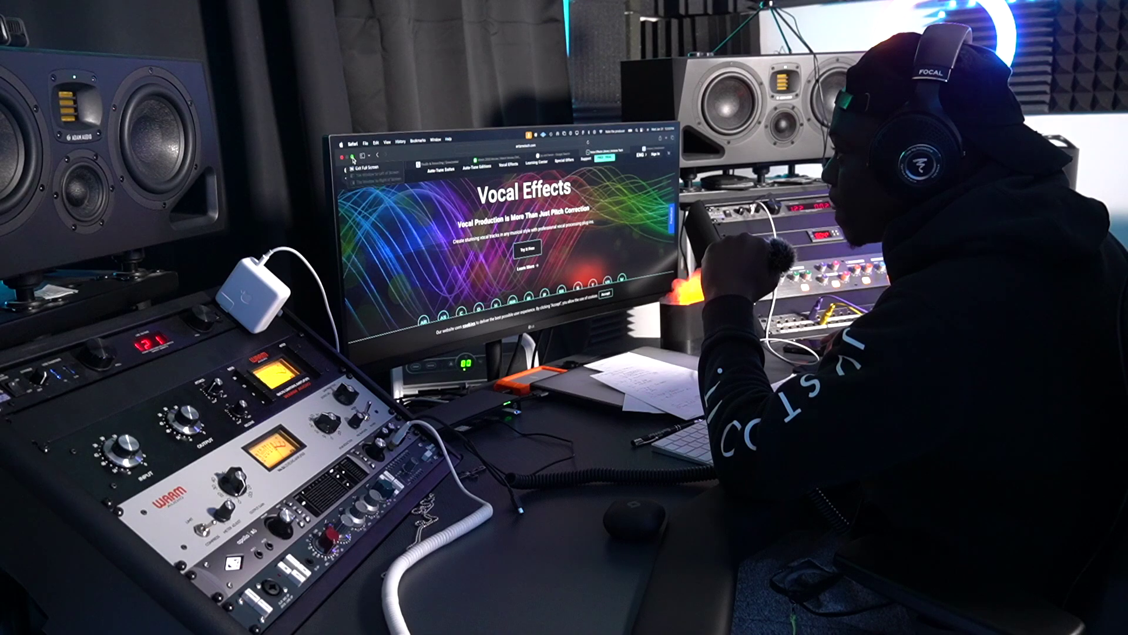
click(353, 158)
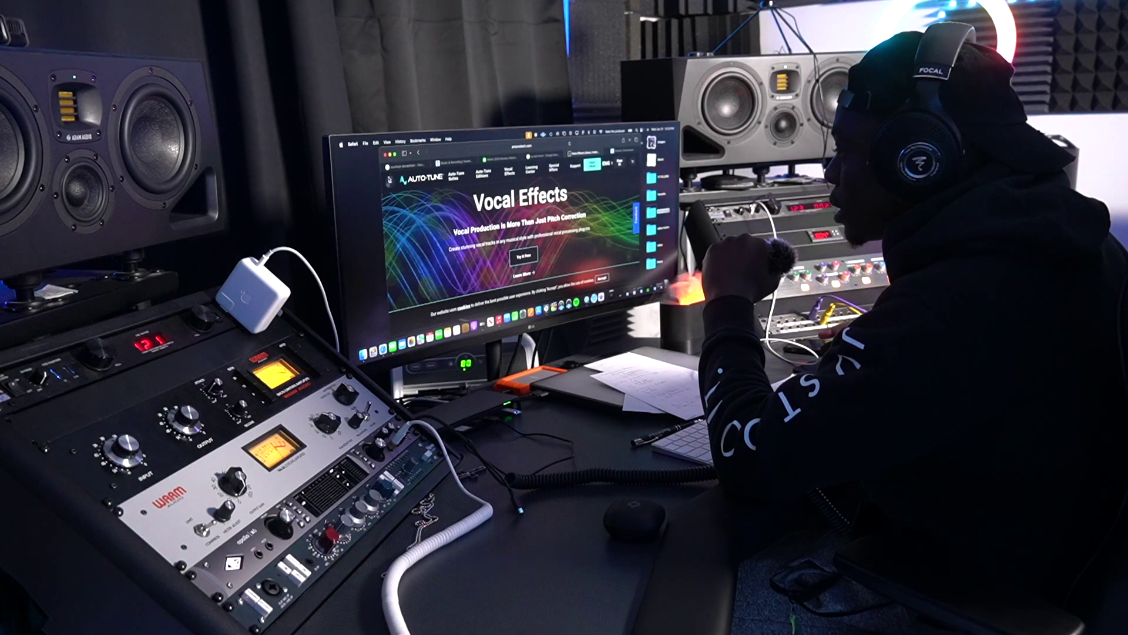